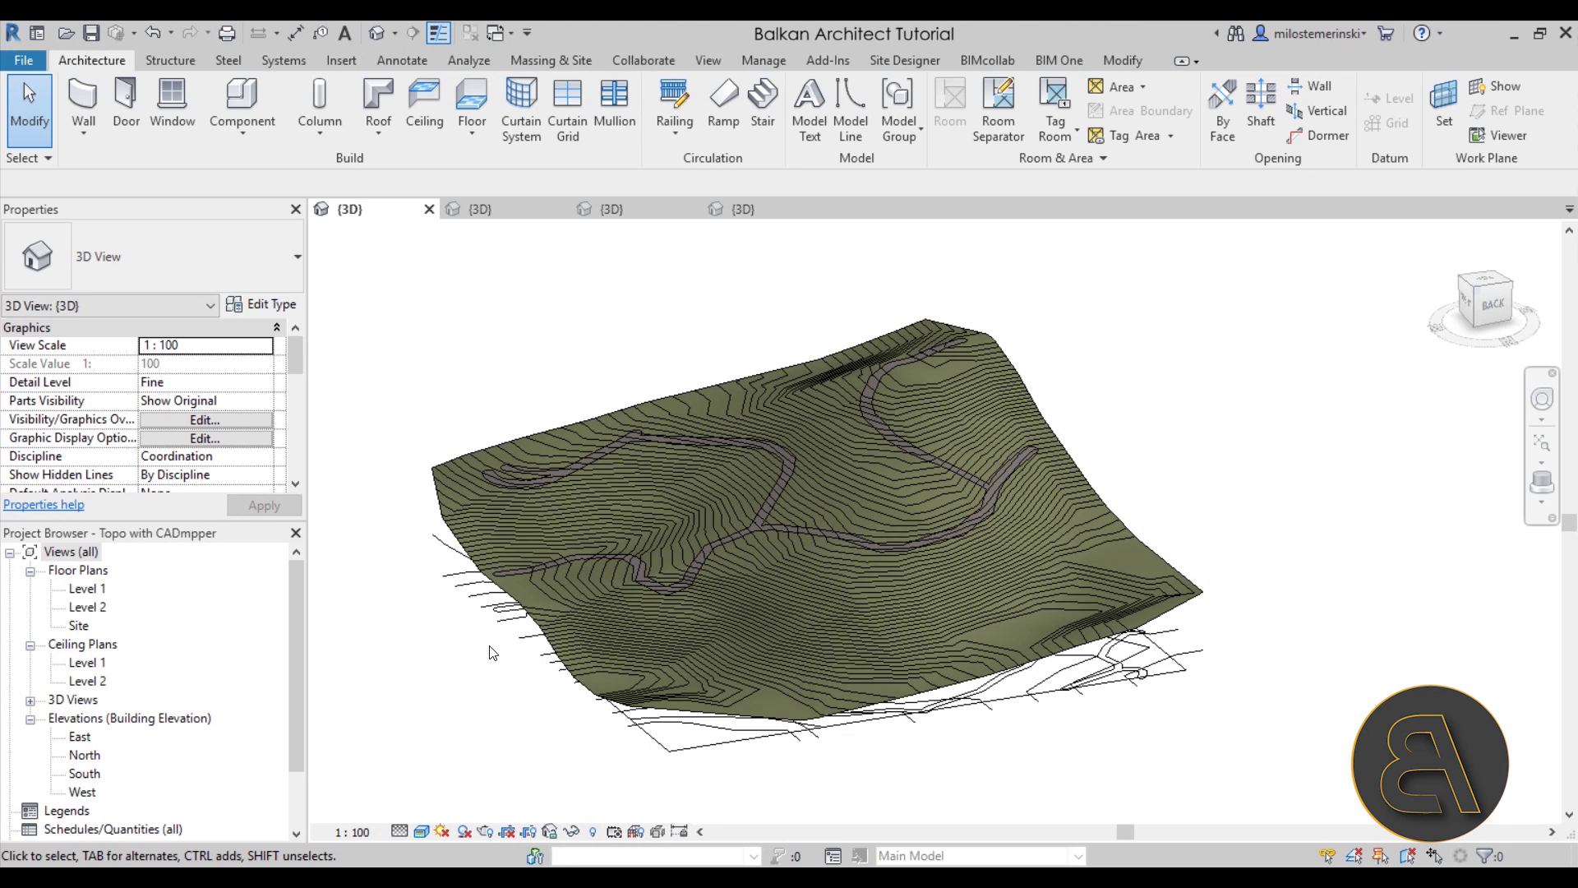
Examine the terrain topography and its road subregion from several angles in the 3D view
mouse_move(511, 722)
middle_mouse_down("shift")
mouse_move(687, 582)
mouse_move(511, 741)
mouse_move(521, 750)
mouse_move(510, 739)
middle_mouse_up("shift")
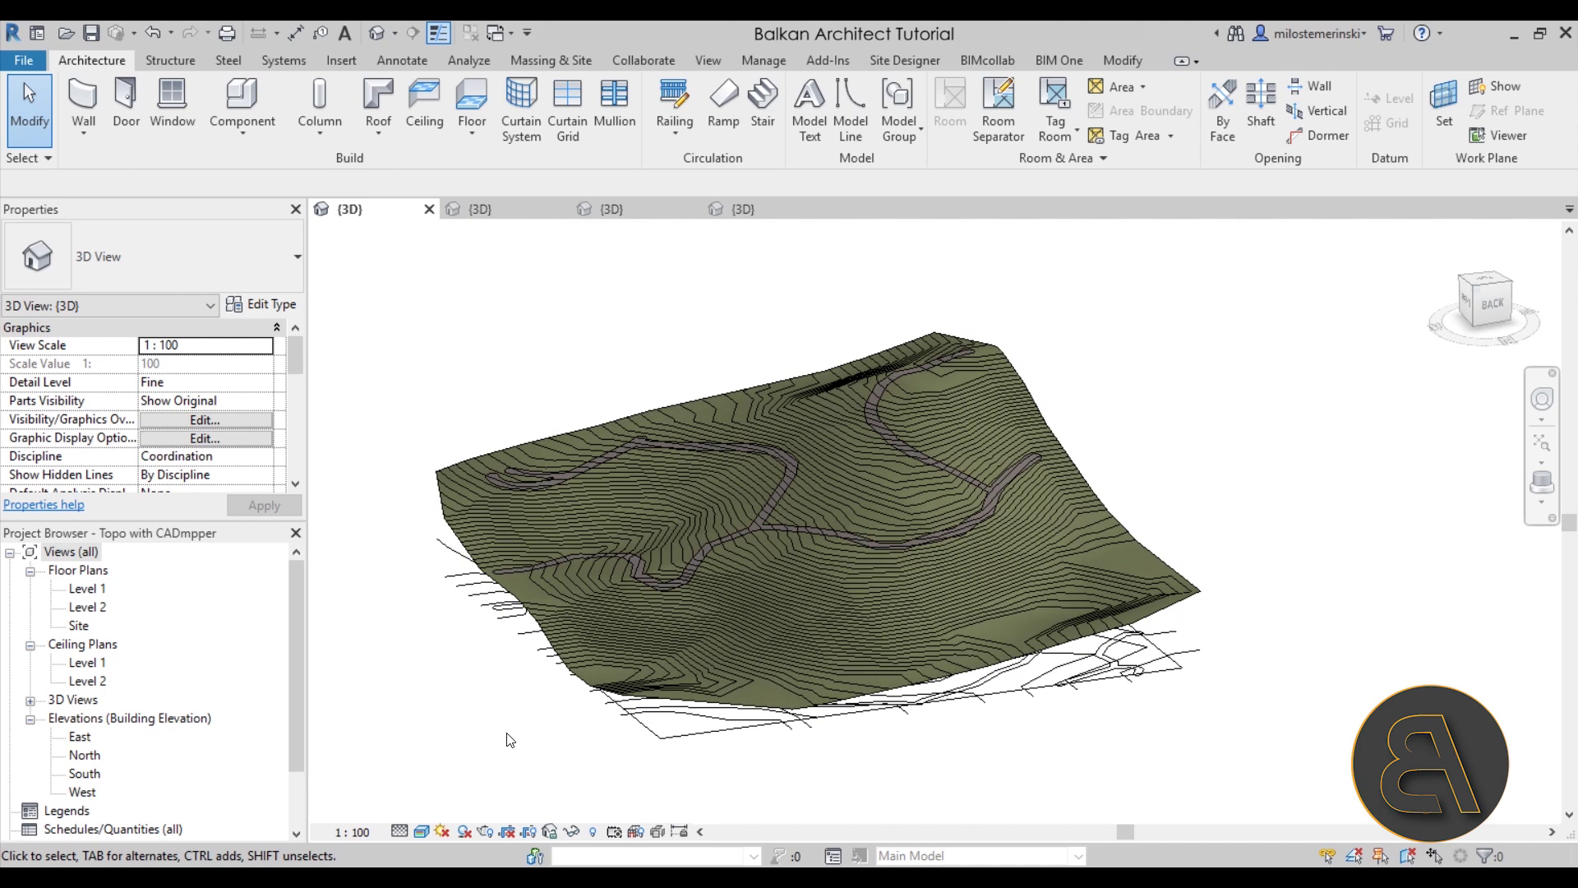
middle_click_drag(594, 569, 740, 690, "shift")
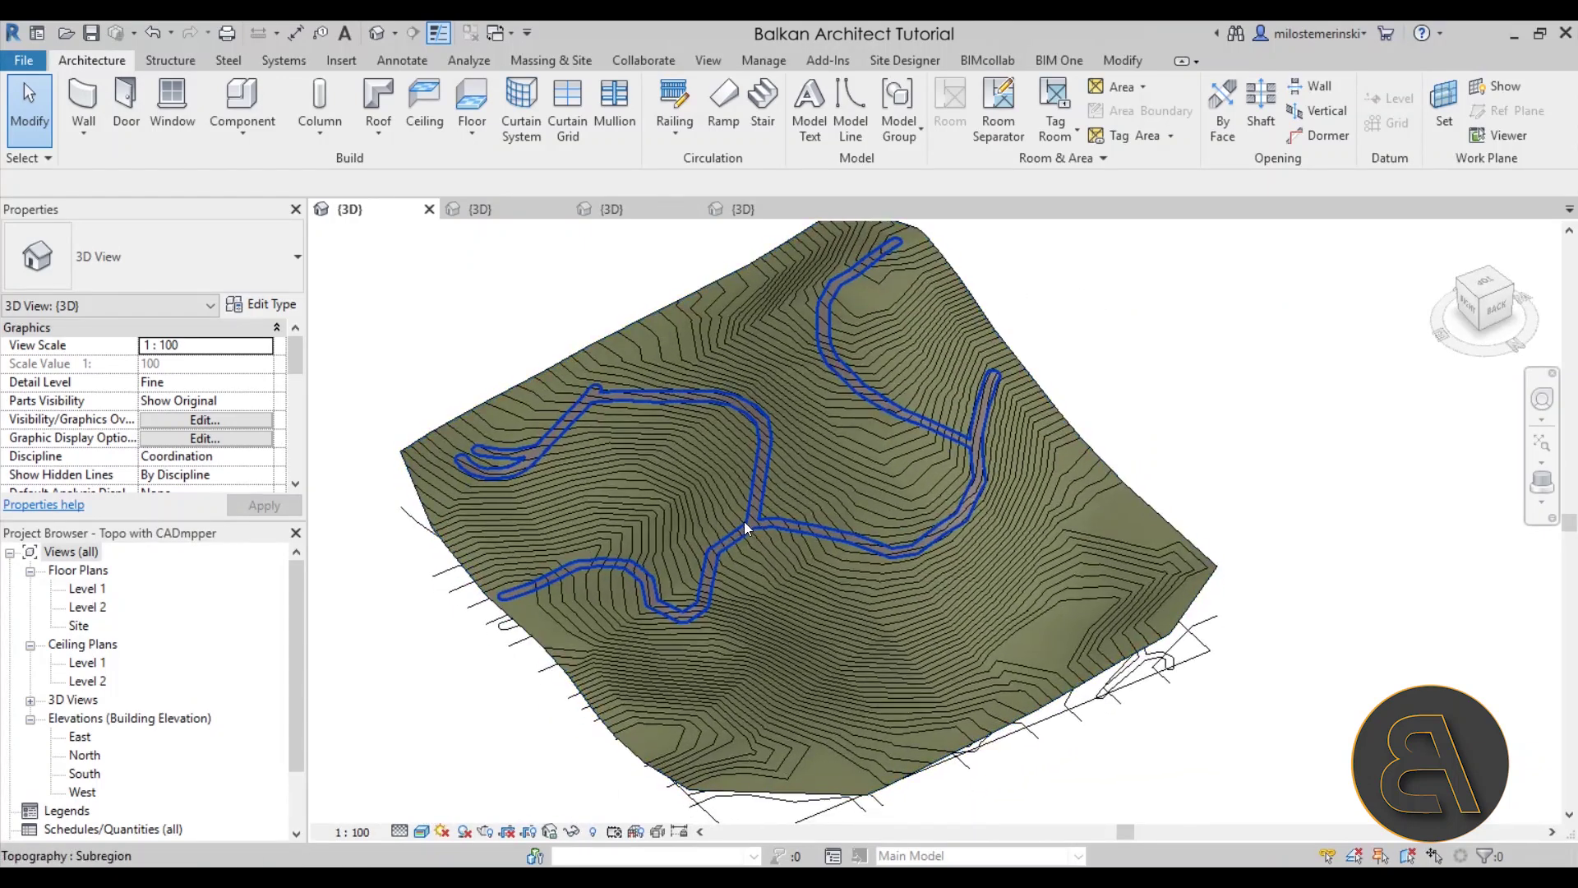
scroll(654, 547, "down", 2)
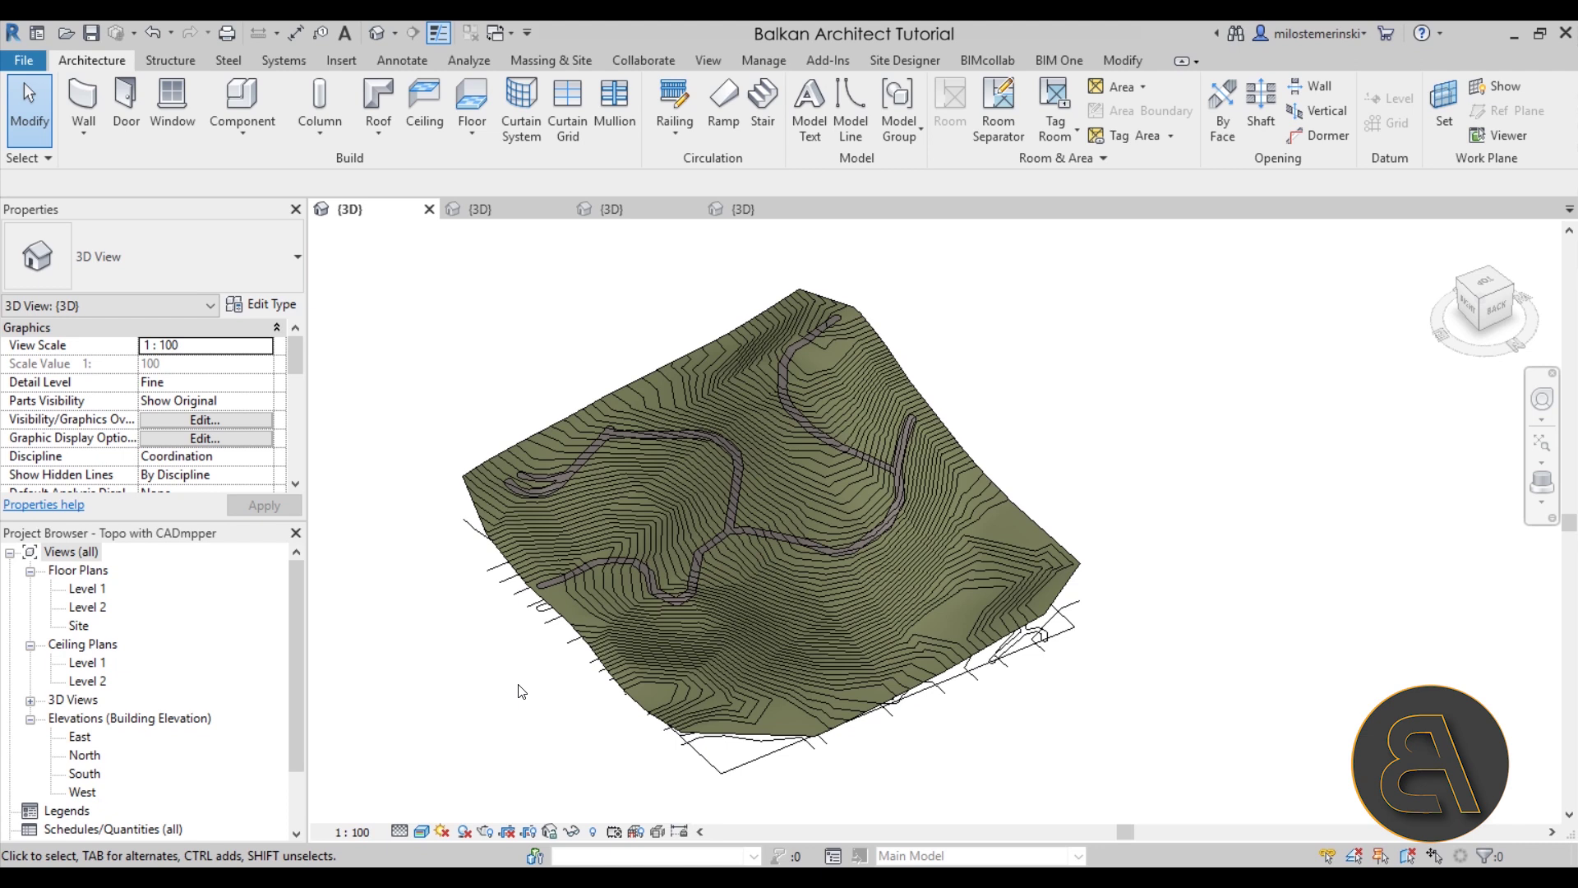
middle_click_drag(804, 657, 698, 563, "shift")
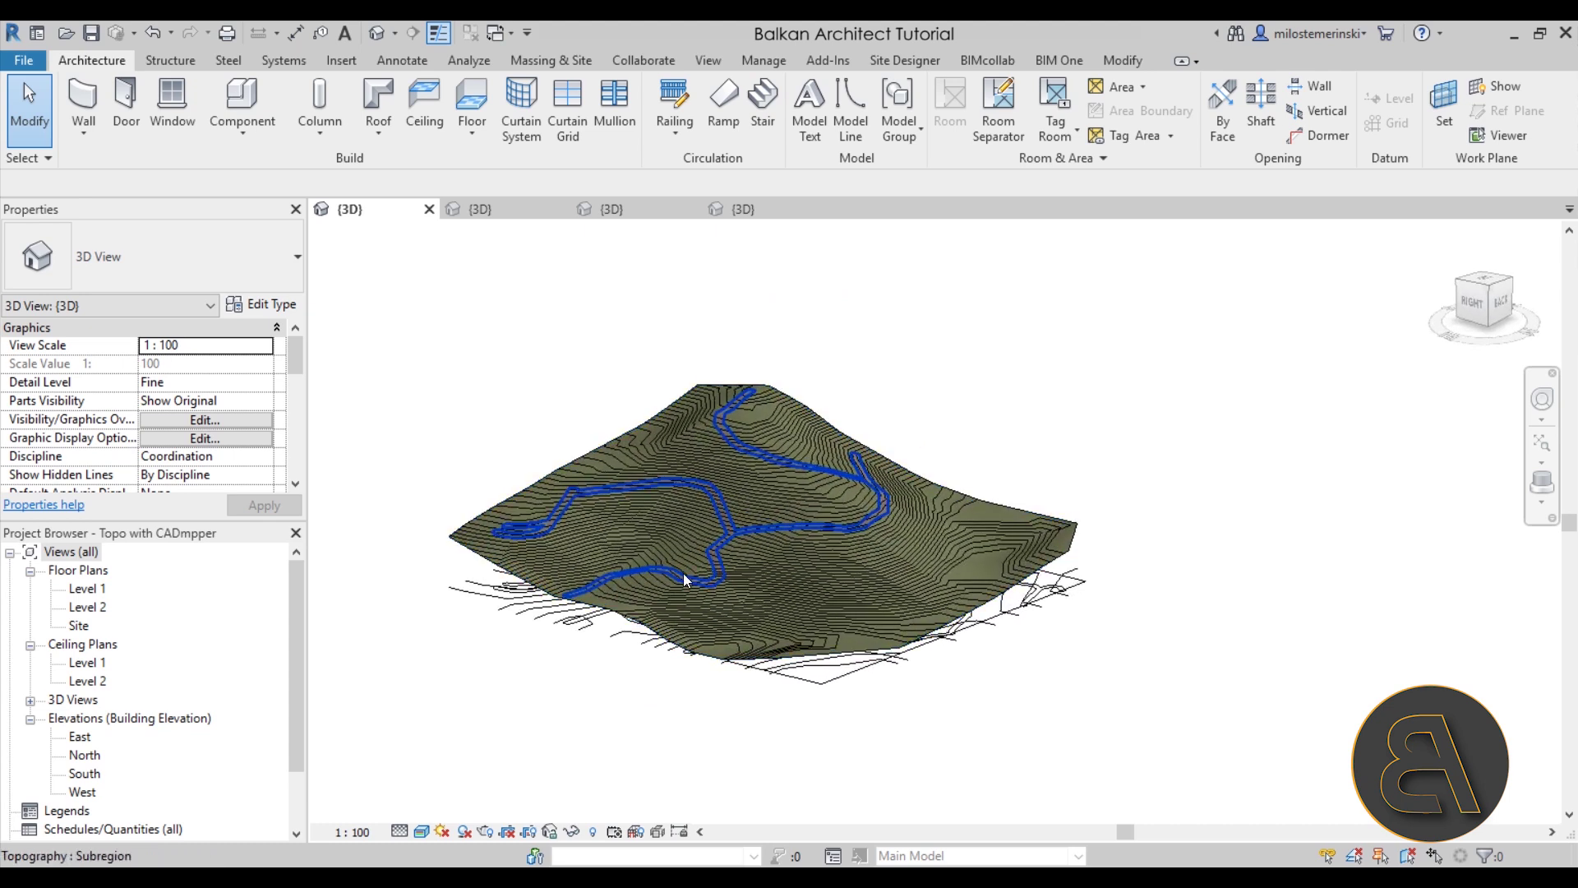
middle_click_drag(666, 709, 649, 583, "shift")
middle_click_drag(881, 453, 768, 569, "shift")
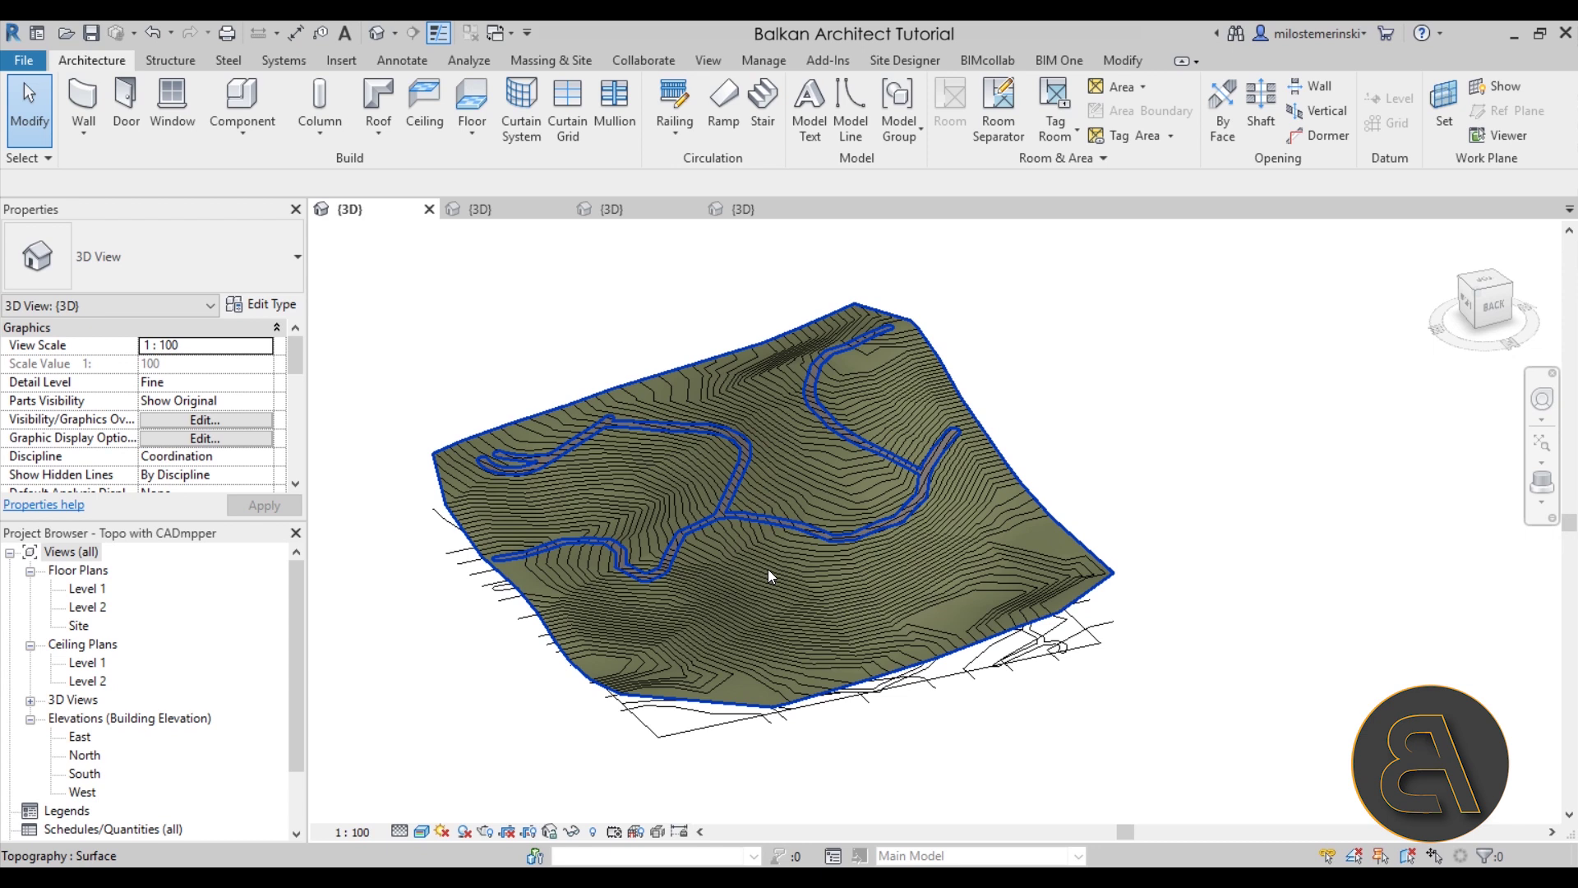
left_click(644, 345)
Switch to the research center project's 3D view and examine the spherical building and its surrounding context from several angles
left_click(460, 209)
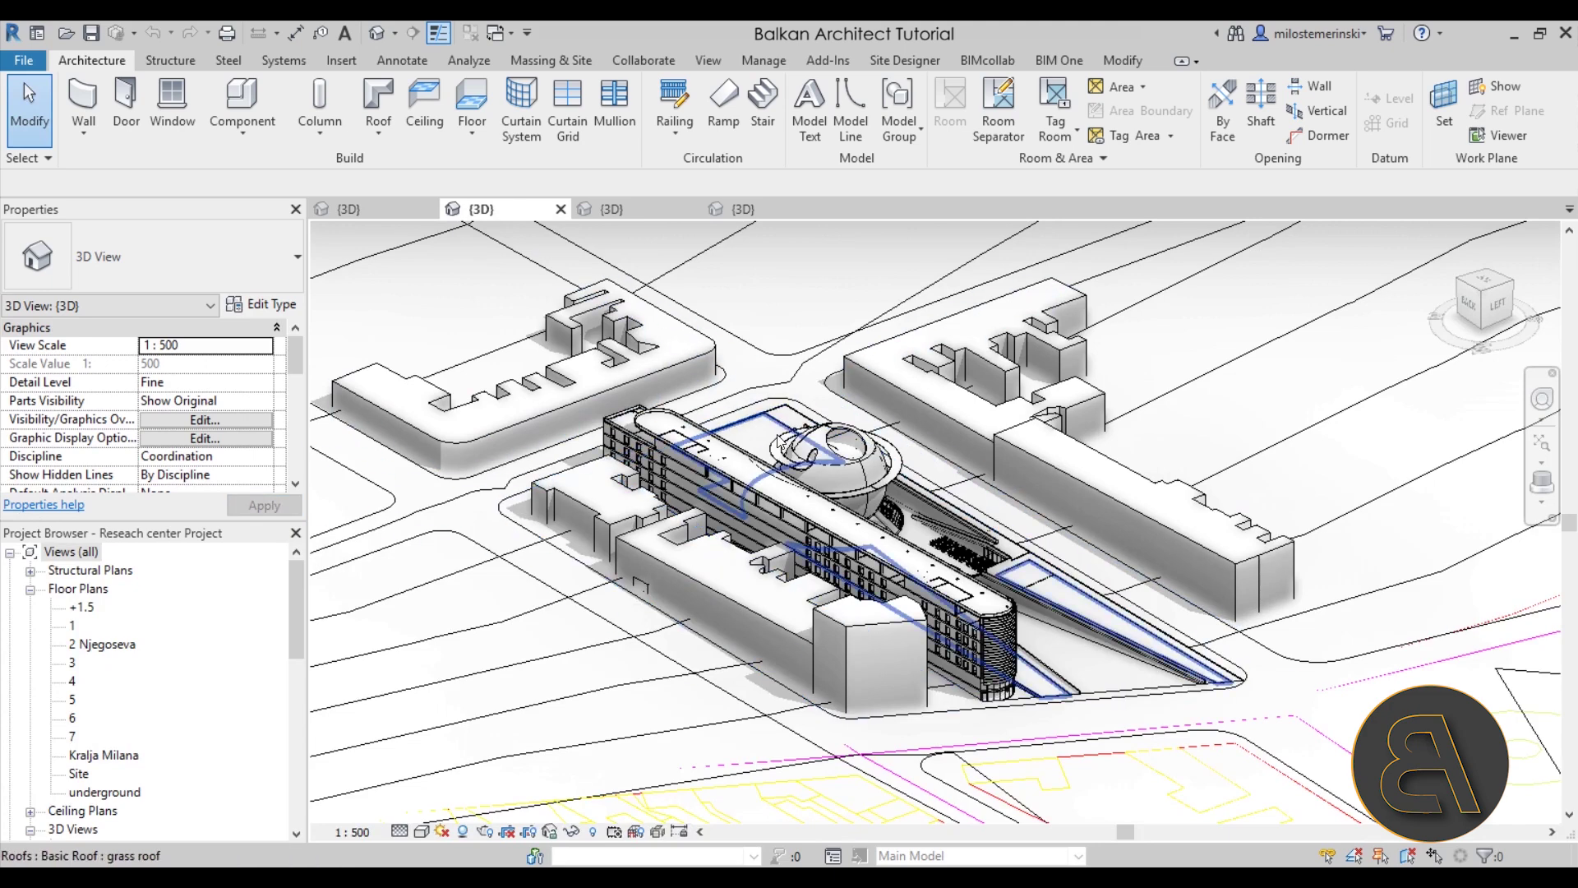
middle_click_drag(795, 679, 795, 658, "shift")
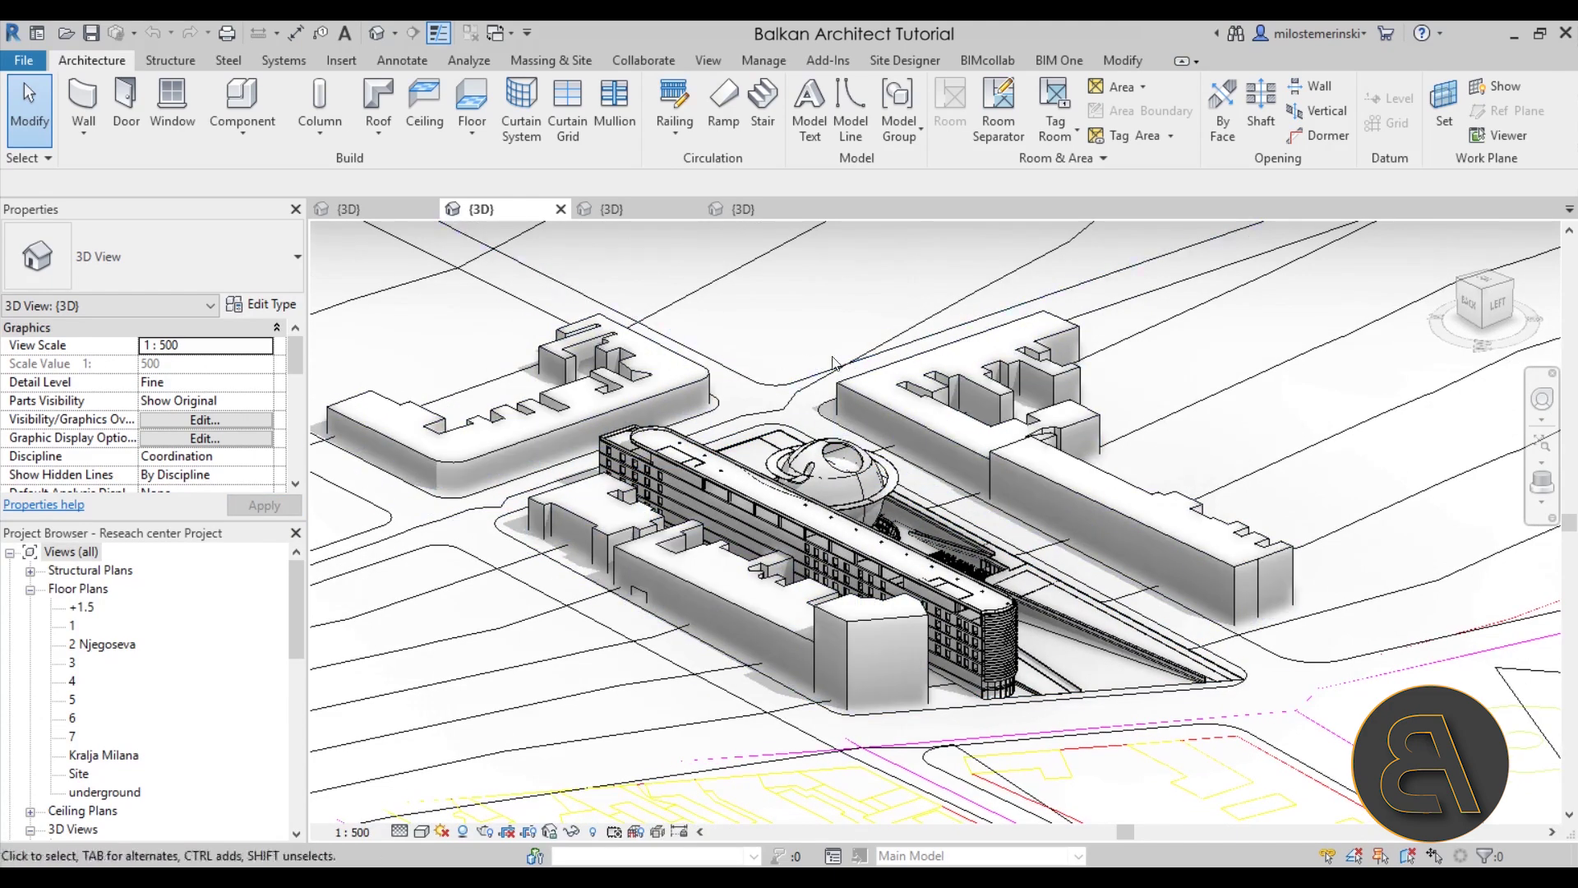
scroll(875, 335, "down", 1)
middle_click_drag(875, 335, 878, 364, "shift")
scroll(878, 363, "down", 1)
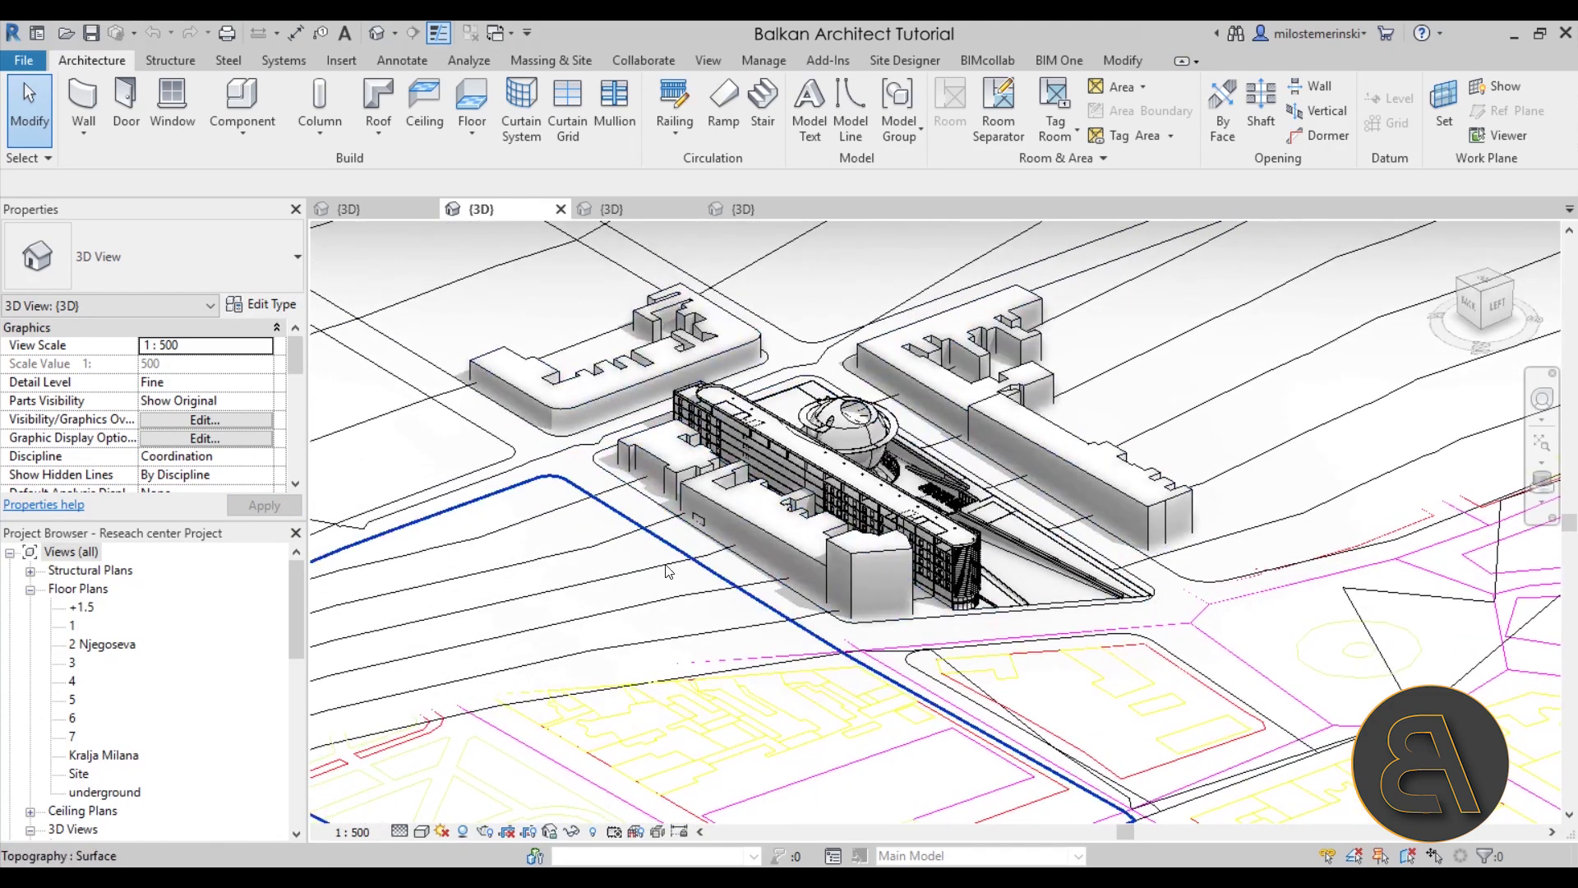
scroll(789, 662, "down", 2)
scroll(954, 739, "up", 1)
middle_click_drag(1037, 682, 715, 675, "shift")
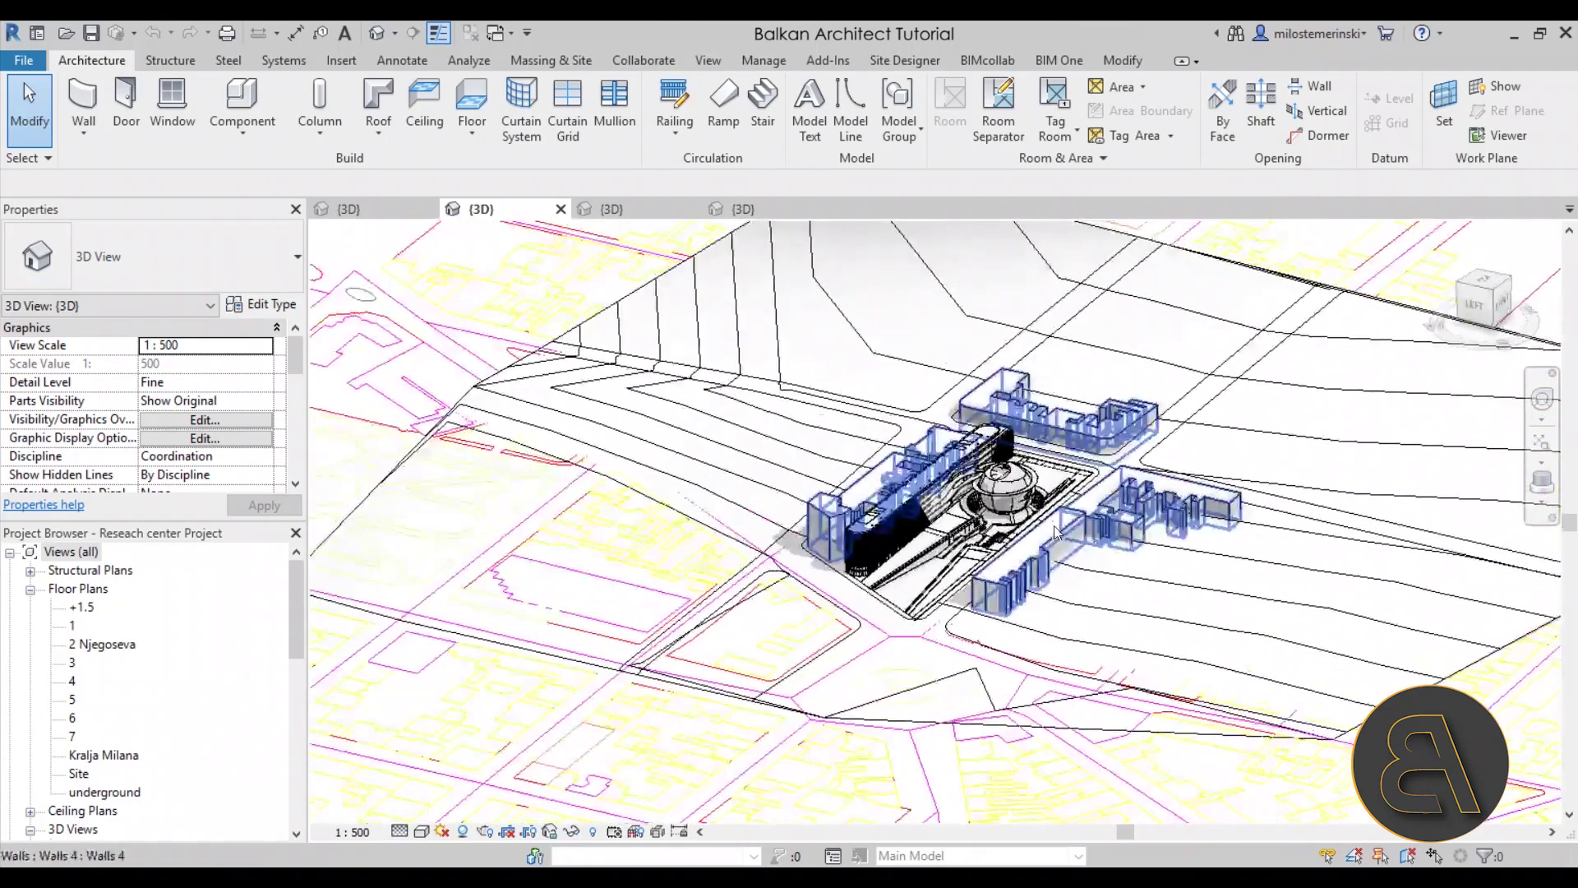
scroll(986, 485, "up", 3)
scroll(990, 476, "up", 3)
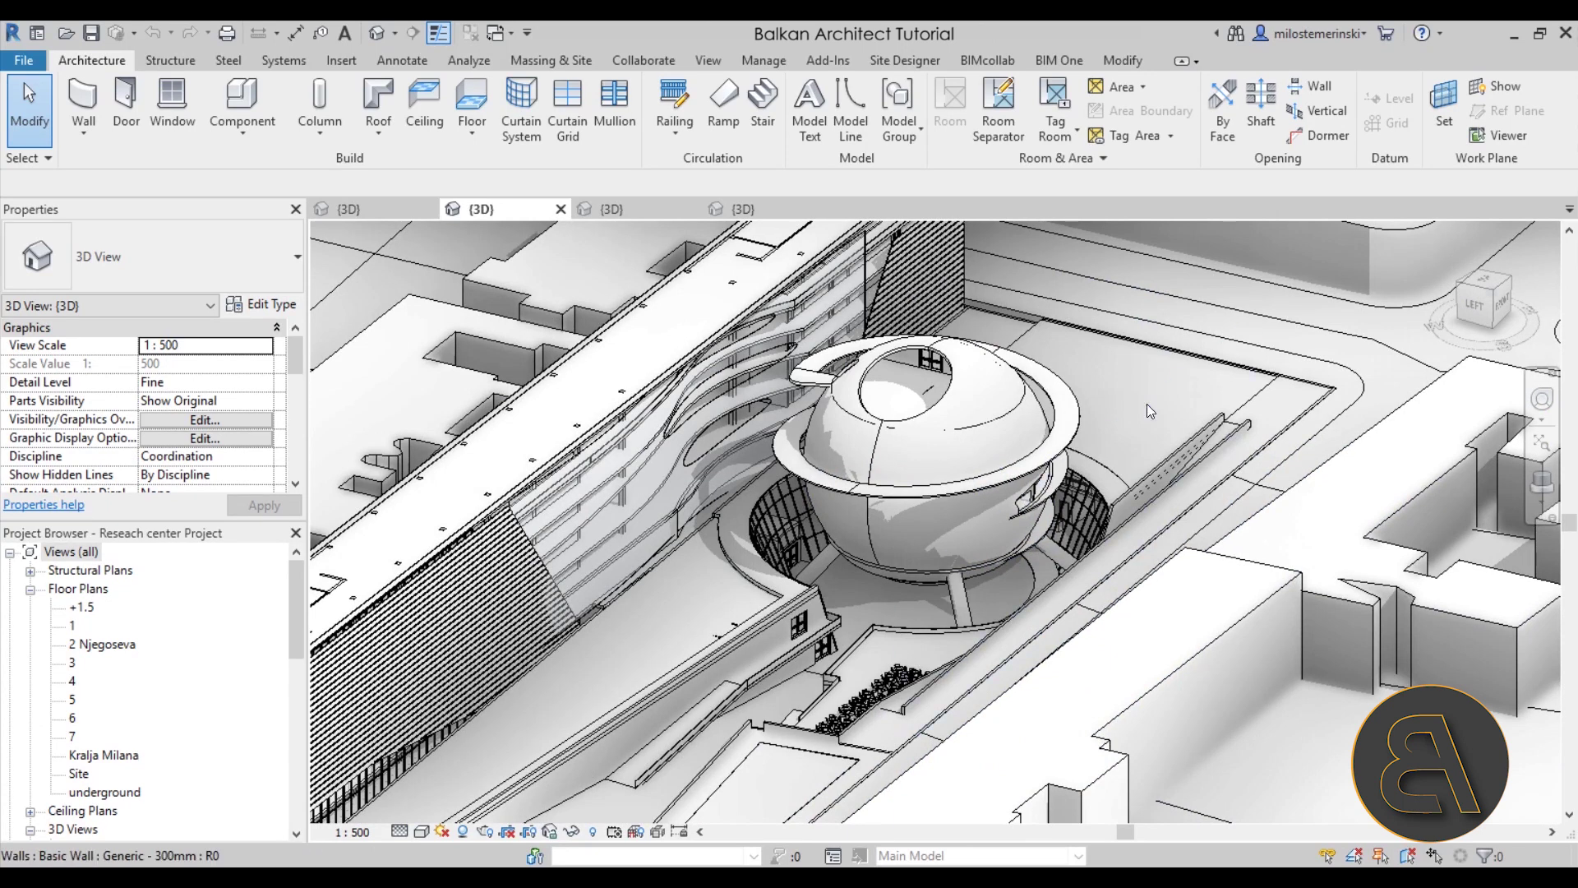
scroll(960, 398, "down", 3)
middle_click_drag(961, 397, 806, 480, "shift")
Select the imported CAD podloga diplomski.dwg plan and examine its street layout around the topography and buildings
left_click(643, 690)
scroll(806, 480, "up", 3)
middle_click_drag(834, 617, 673, 603, "shift")
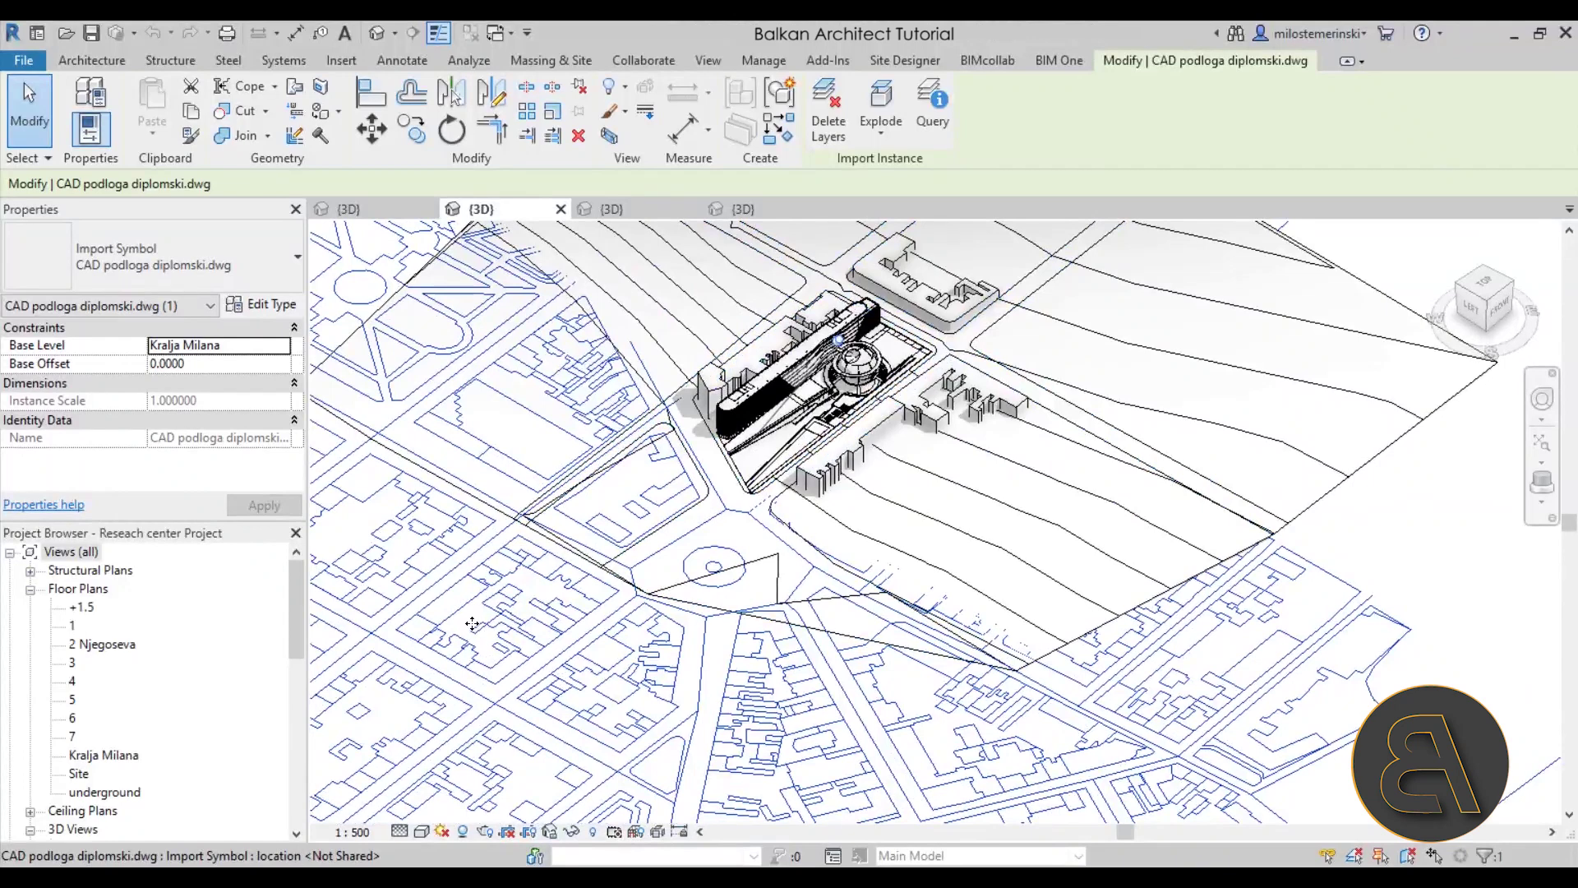
scroll(473, 623, "up", 3)
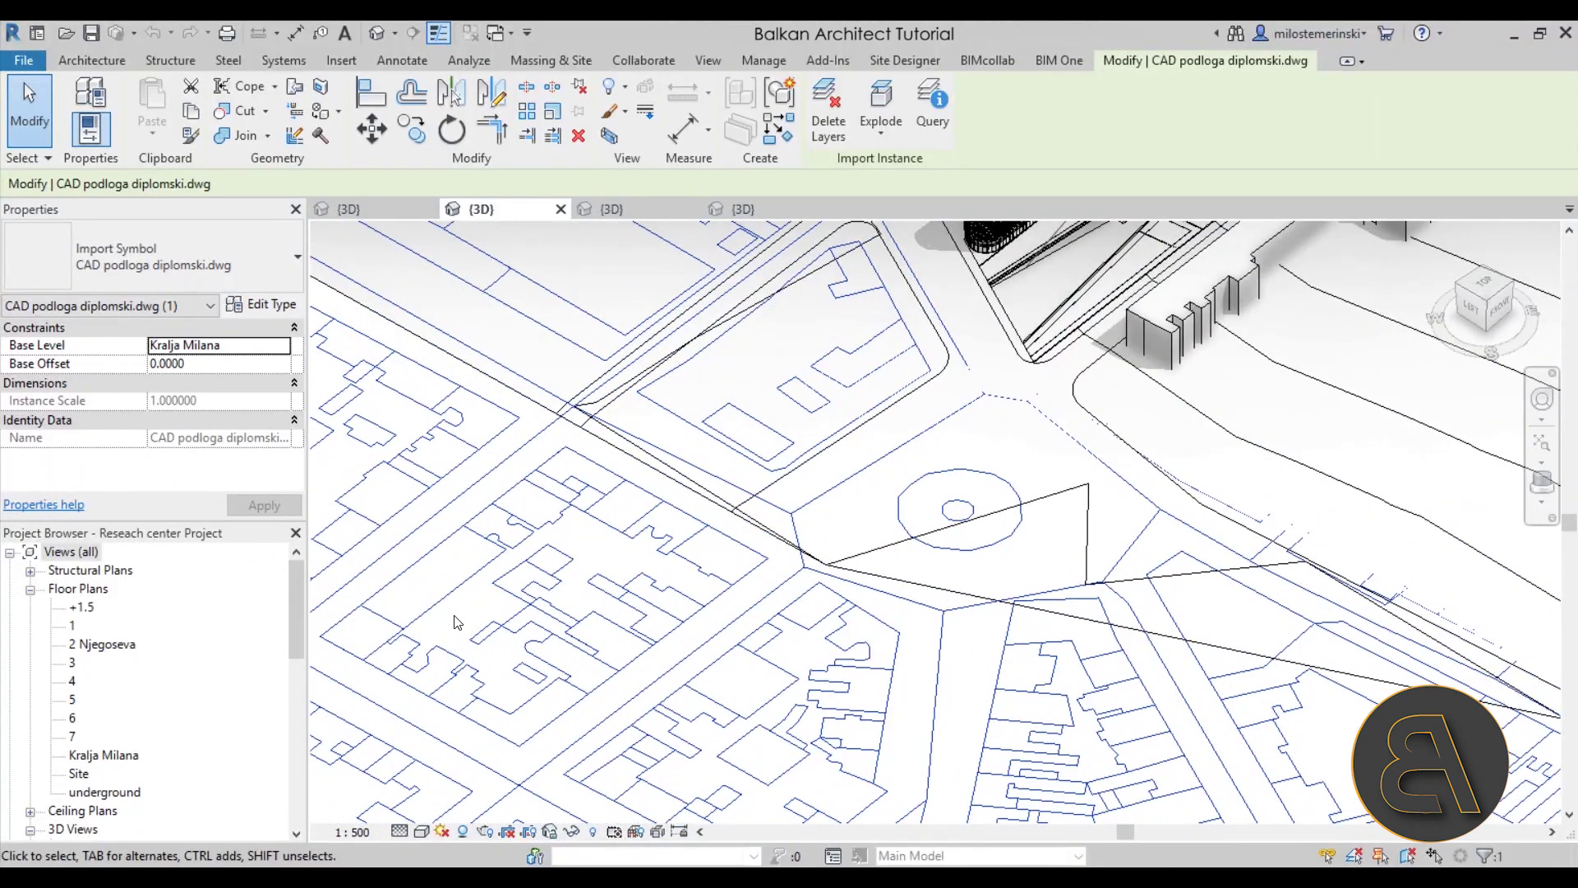
key("Escape")
left_click(480, 570)
scroll(595, 573, "down", 2)
middle_click_drag(641, 617, 687, 526)
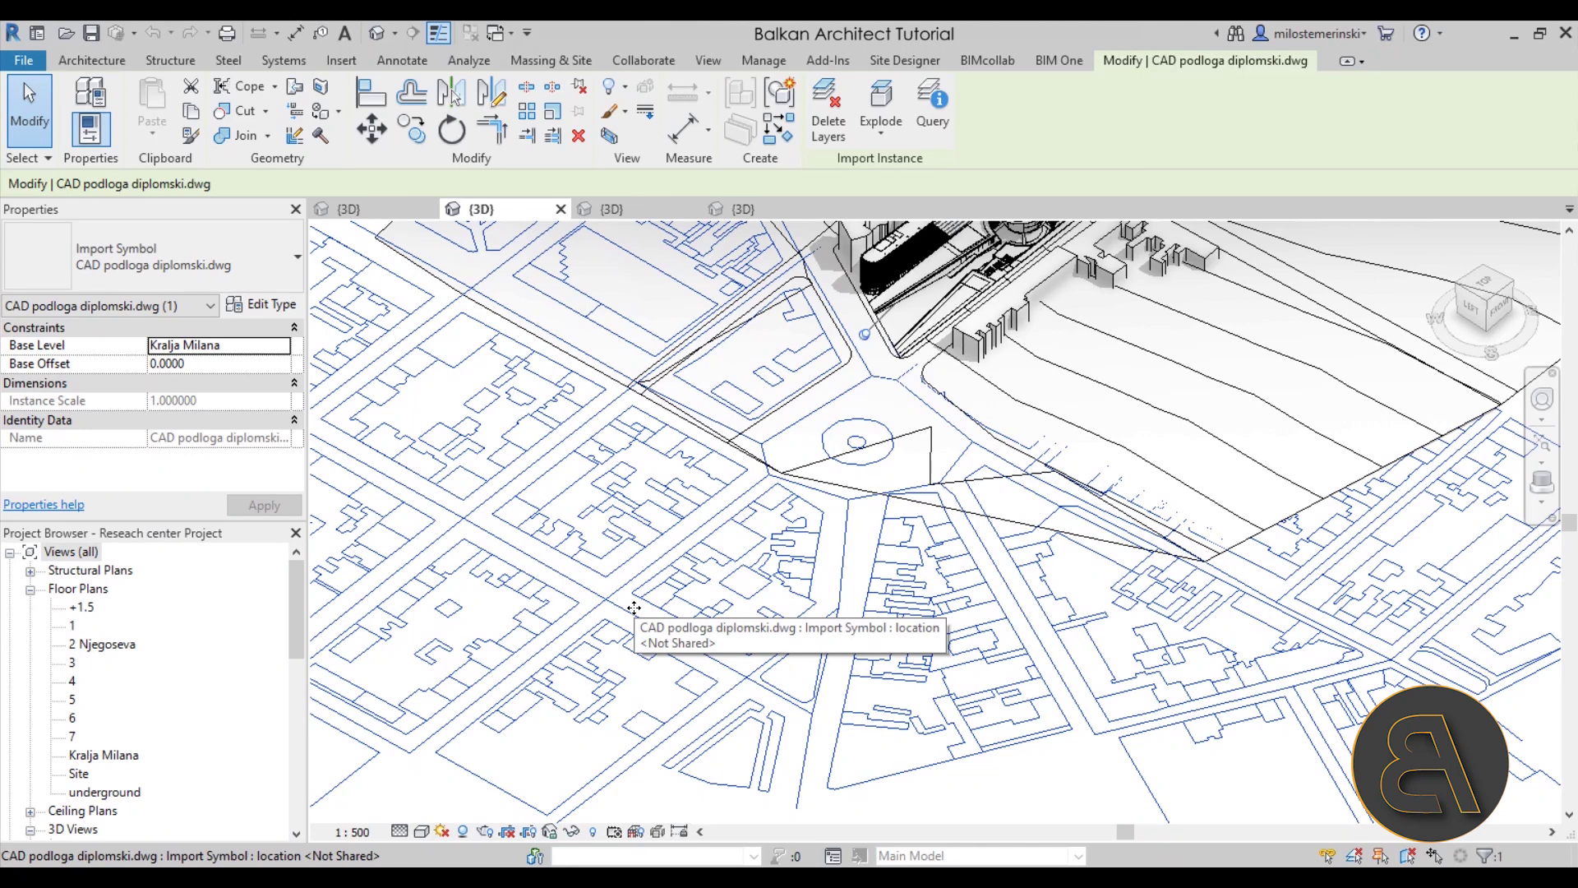
middle_click_drag(569, 514, 687, 527)
middle_click_drag(713, 382, 748, 494)
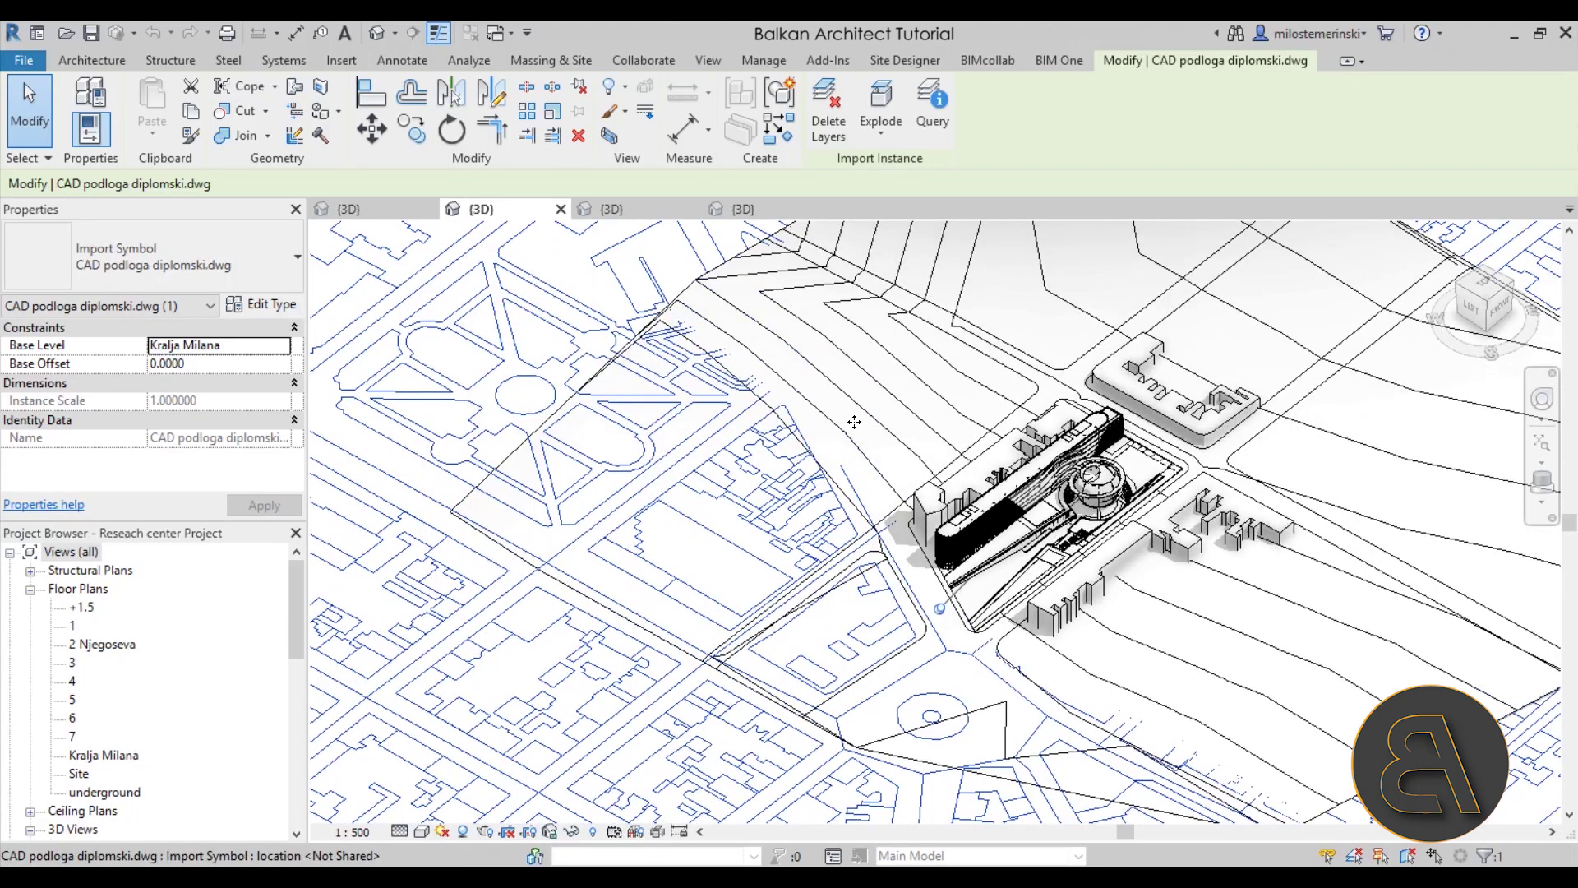
scroll(631, 551, "down", 3)
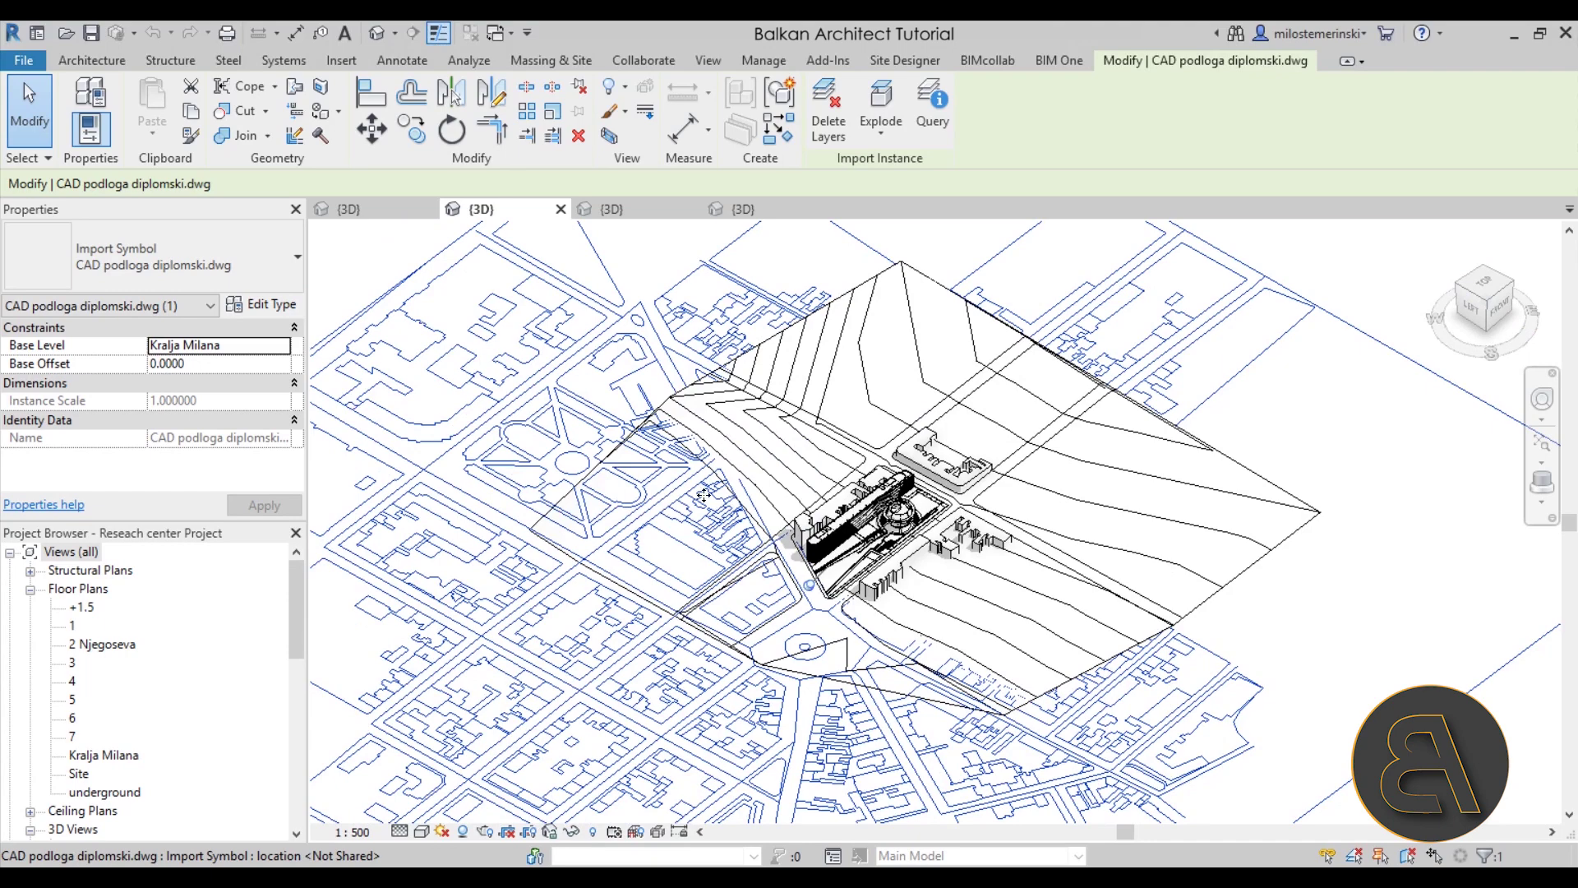
middle_click_drag(703, 495, 650, 498, "shift")
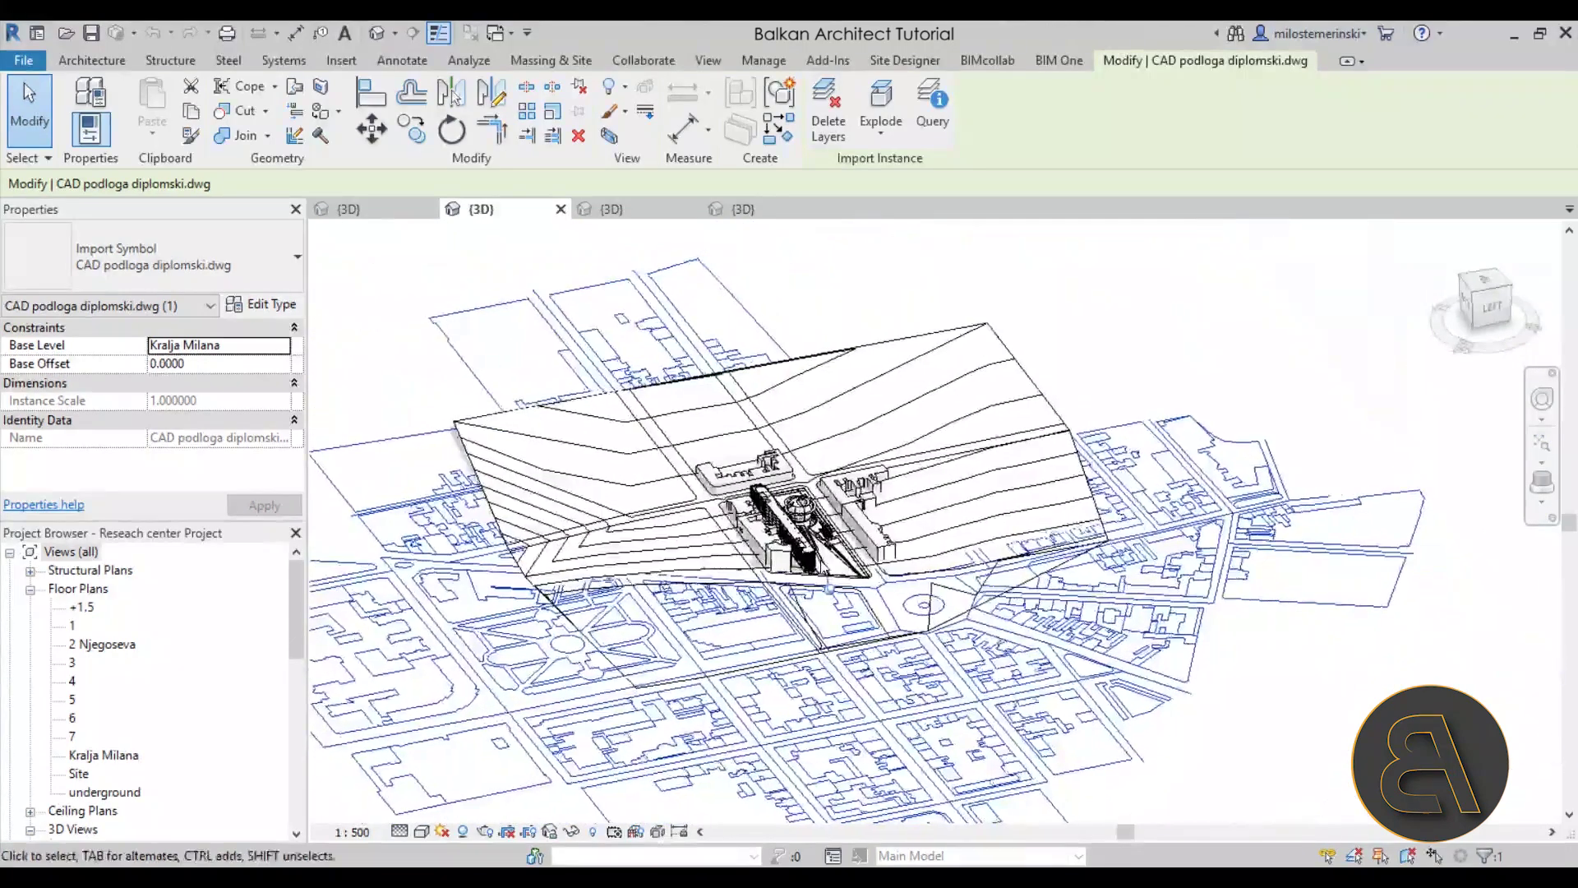
scroll(853, 569, "up", 5)
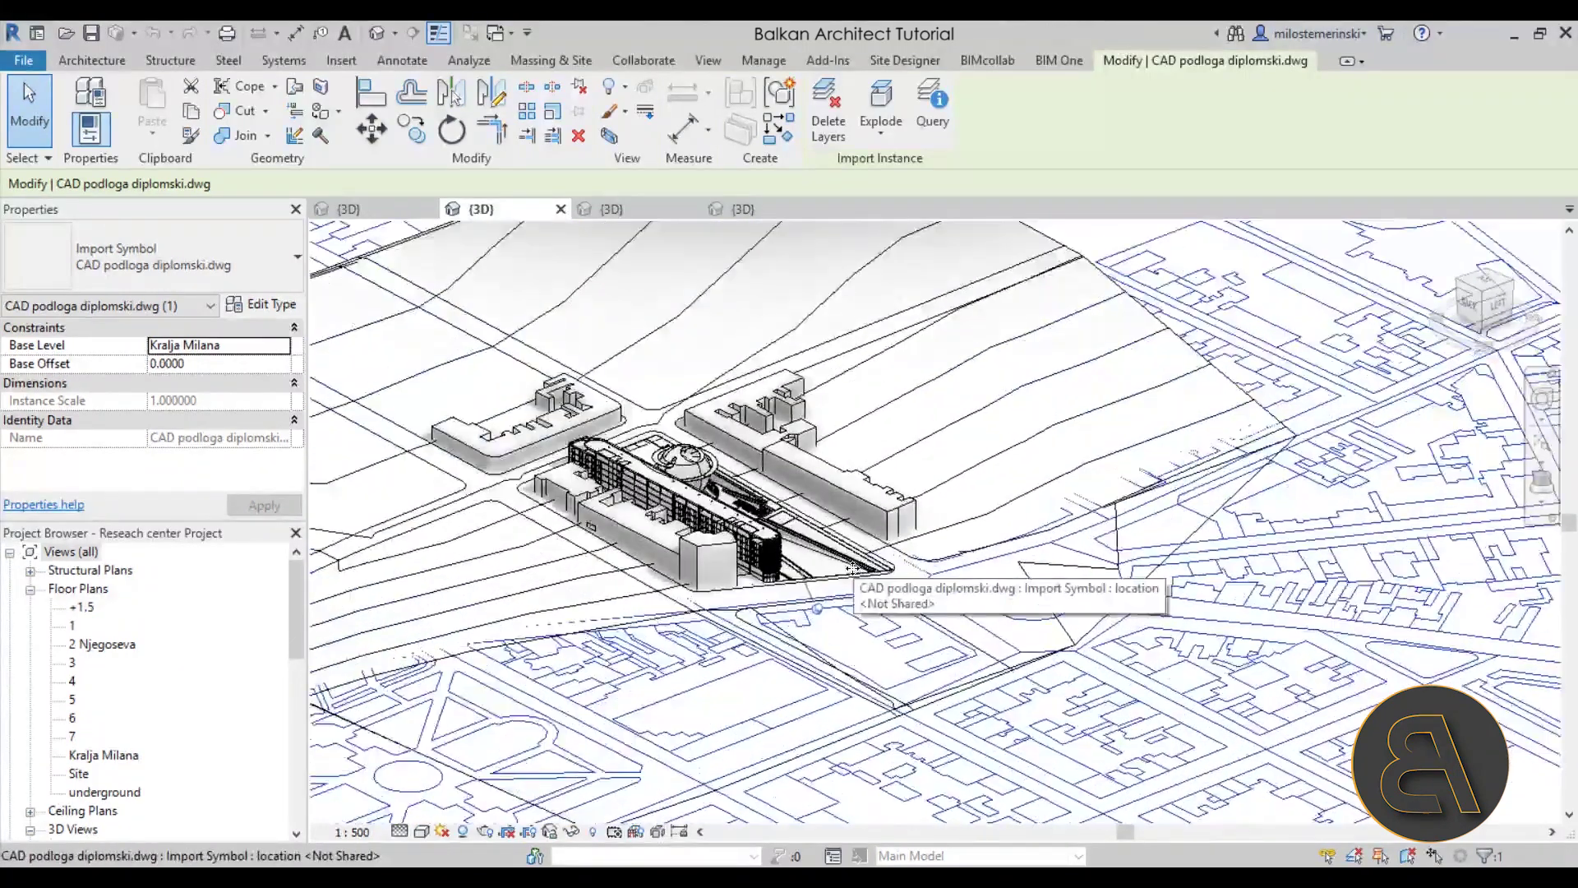
Select the in-place wall family of context buildings and inspect the blocks around the research center
left_click(865, 501)
scroll(785, 520, "up", 3)
middle_click_drag(785, 521, 851, 532)
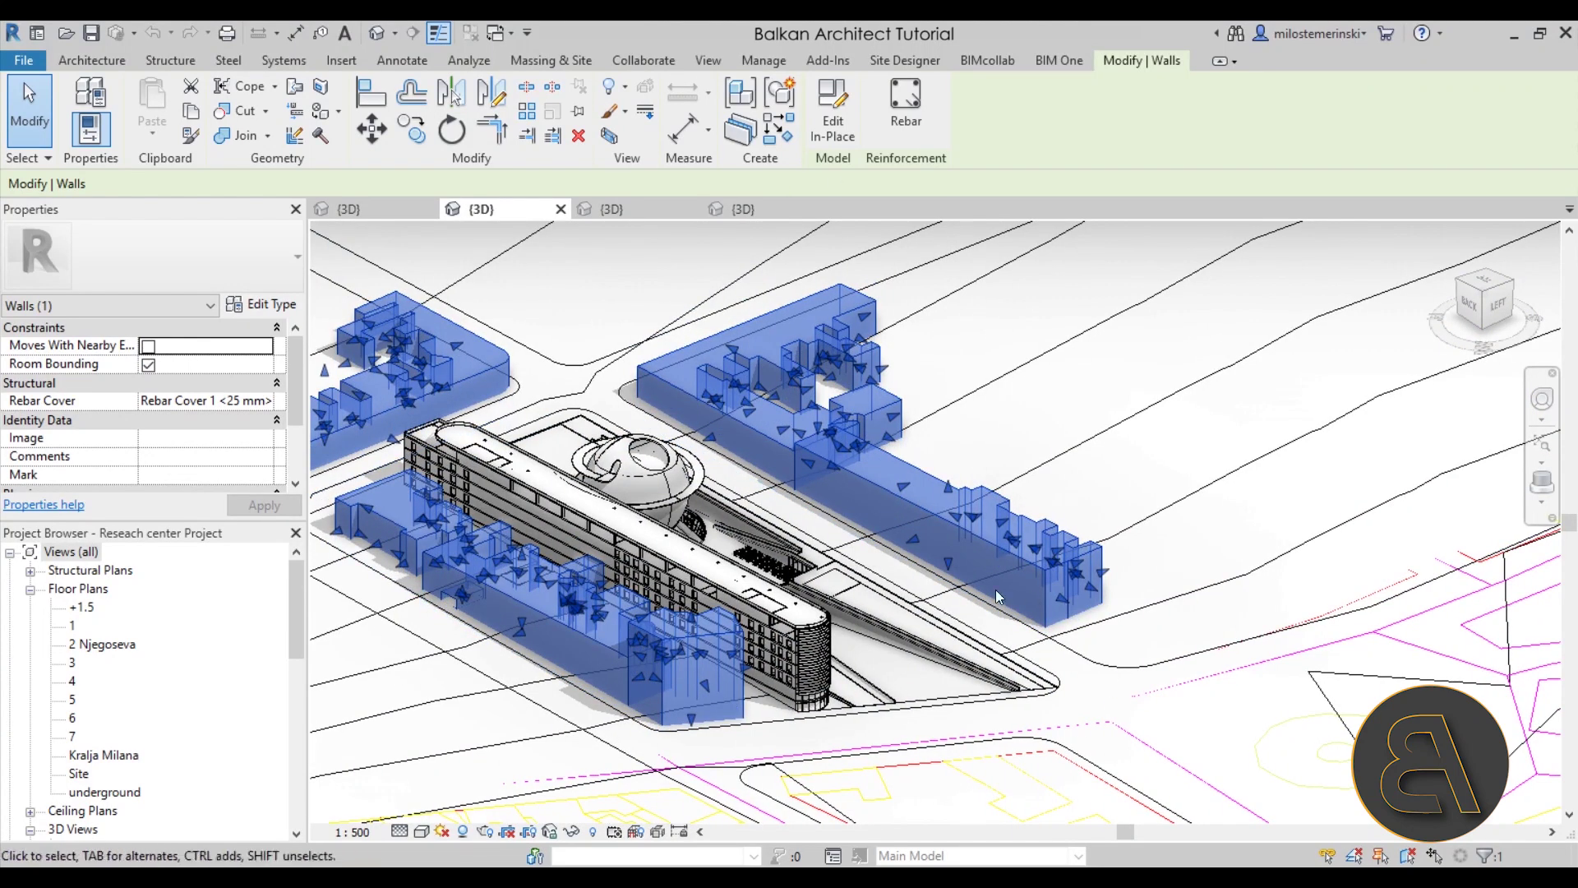
middle_click_drag(994, 589, 1048, 602)
middle_click_drag(1030, 472, 1075, 455)
scroll(1064, 451, "down", 1)
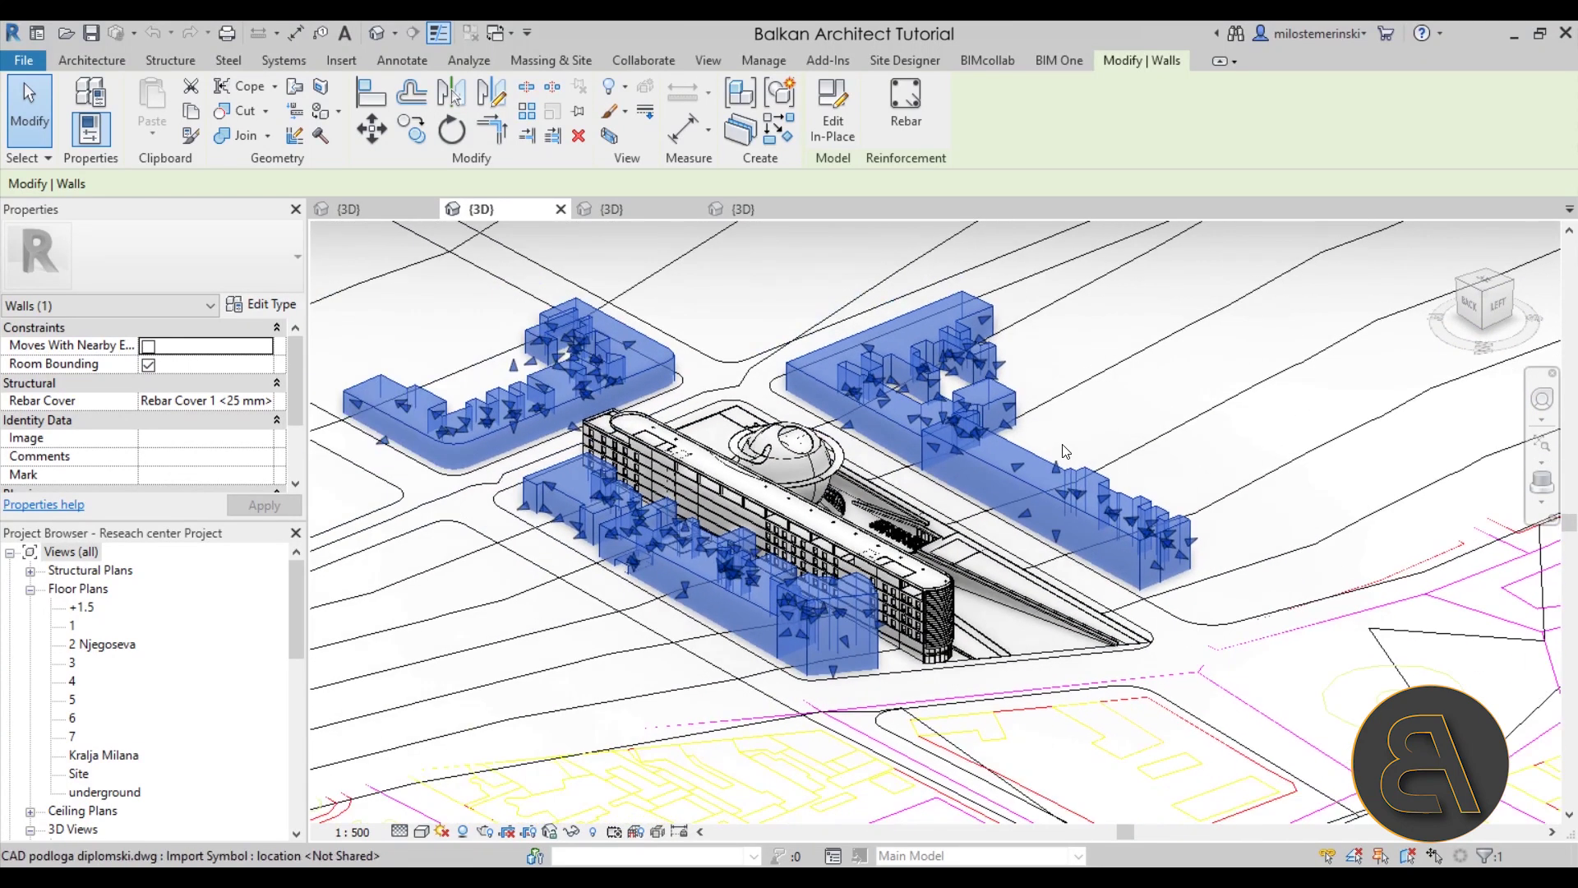
left_click(1112, 413)
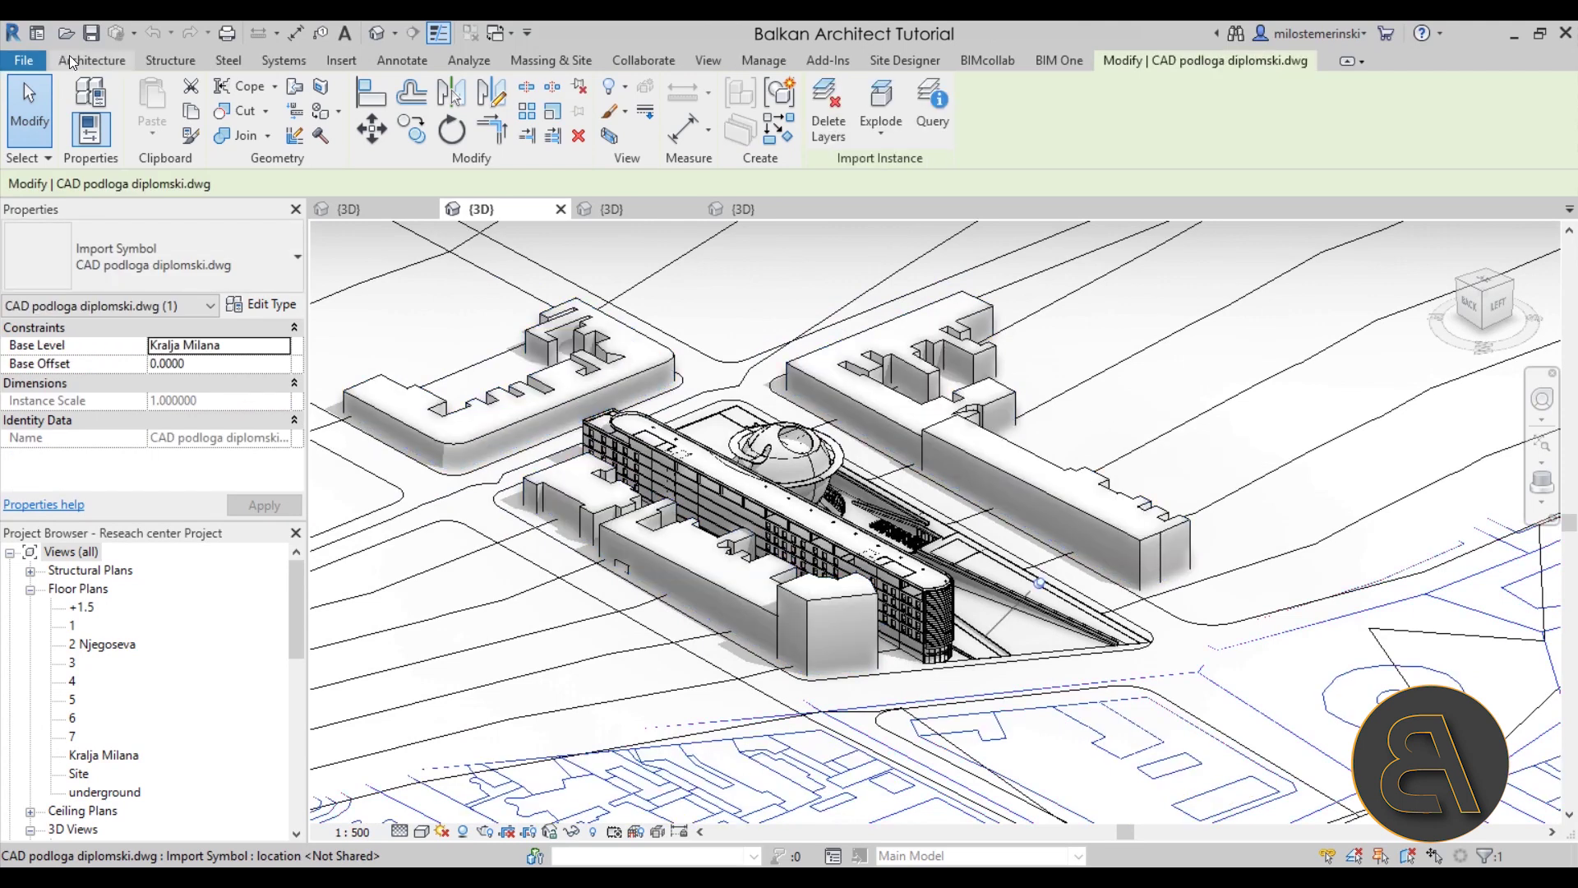
Check the component creation options, including Model In-Place
left_click(90, 60)
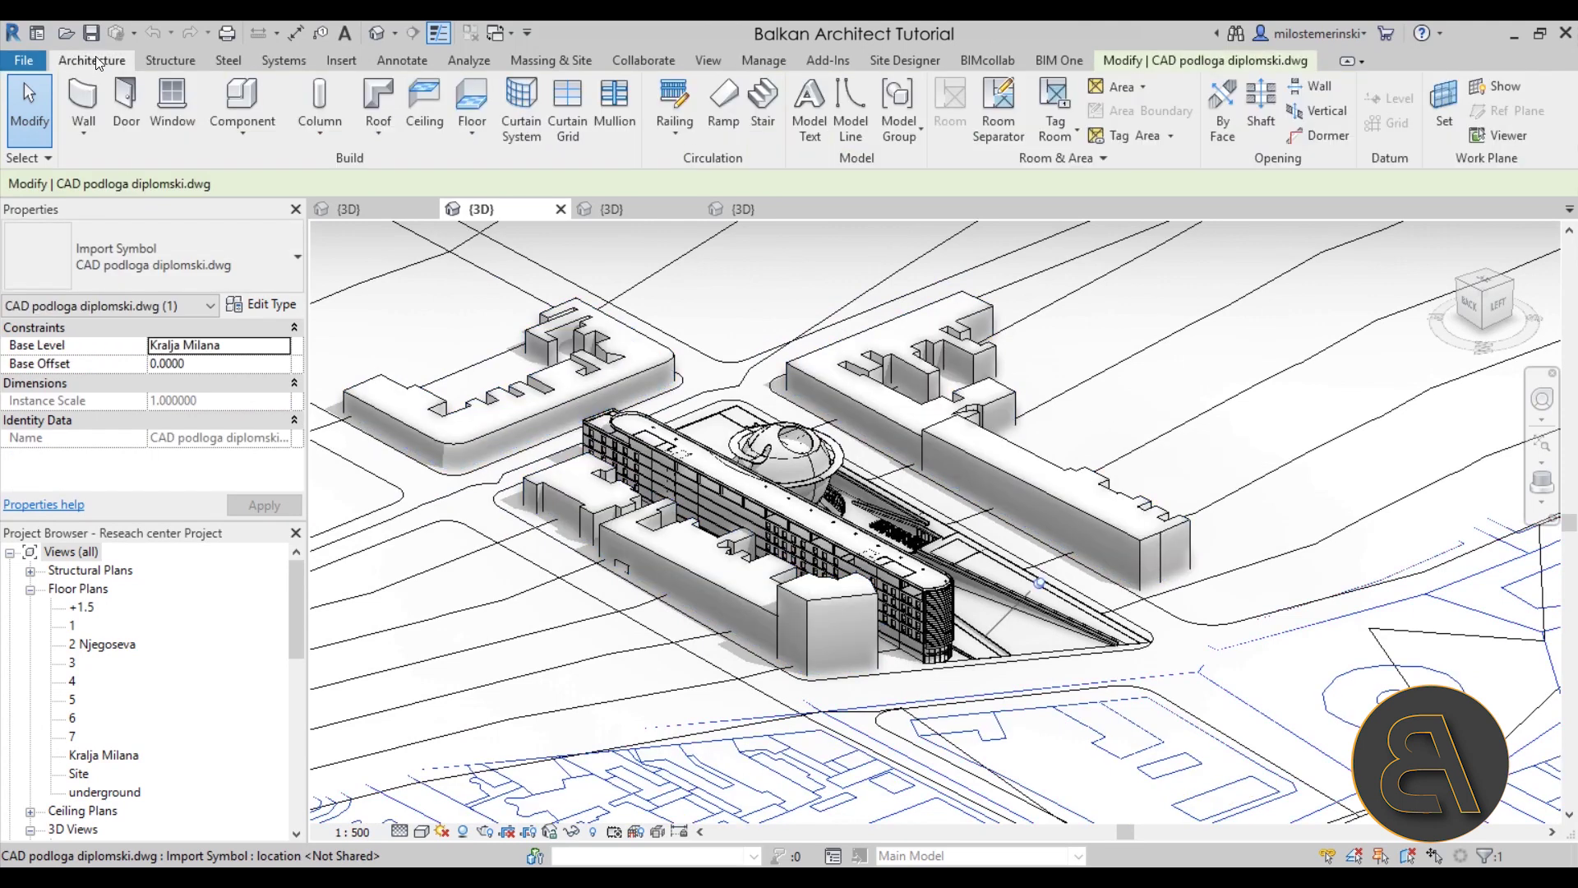
left_click(249, 141)
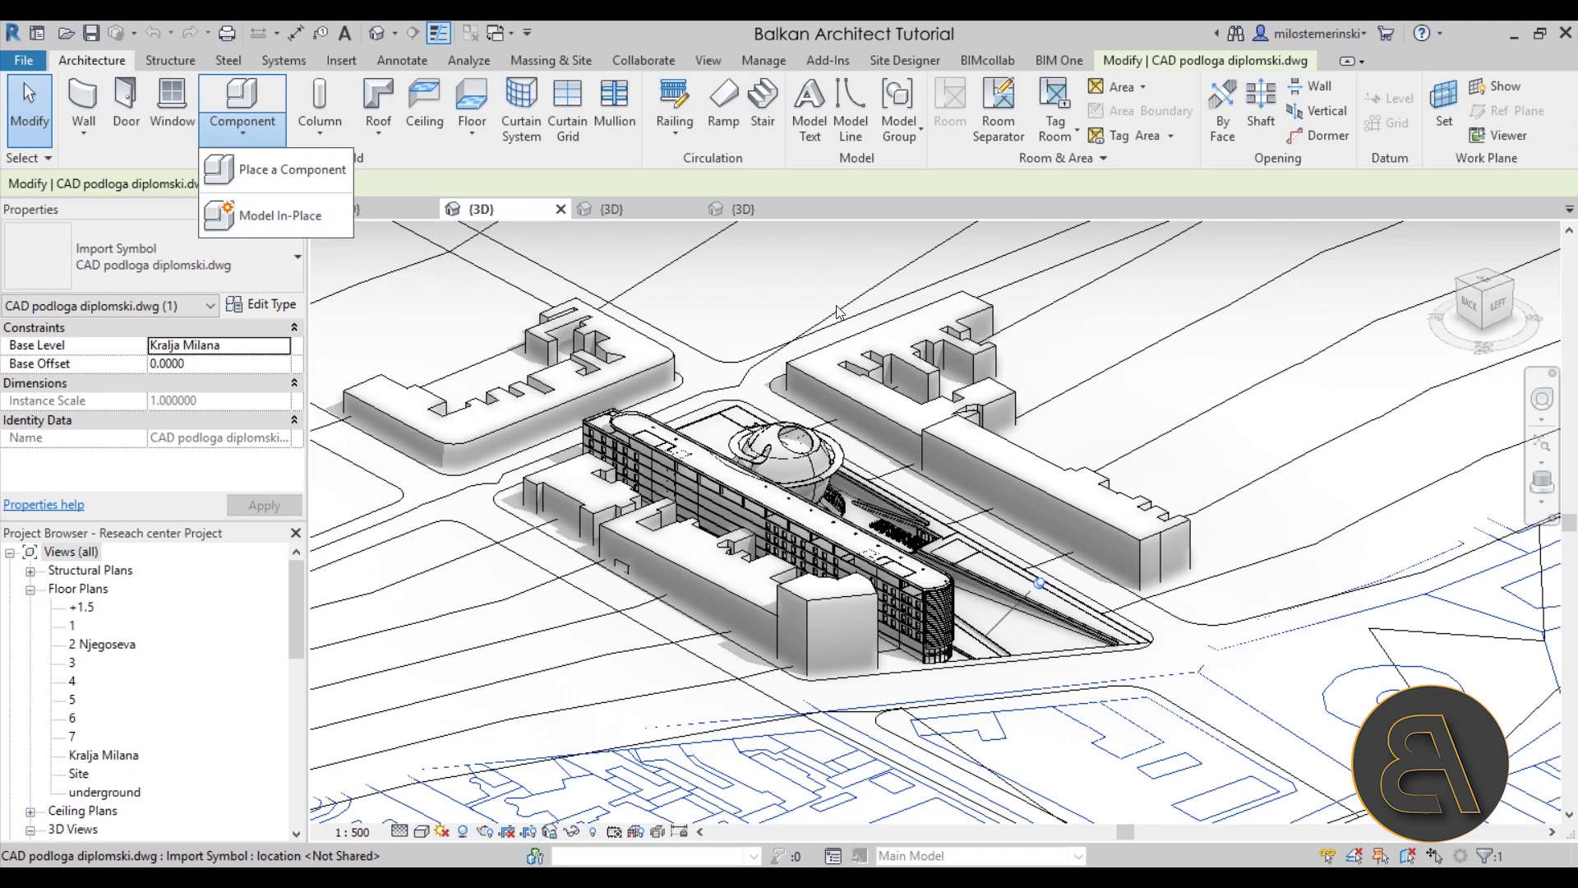
left_click(738, 297)
Open the context buildings for in-place editing and examine the sketch outline of the long block's extrusion
left_click(732, 535)
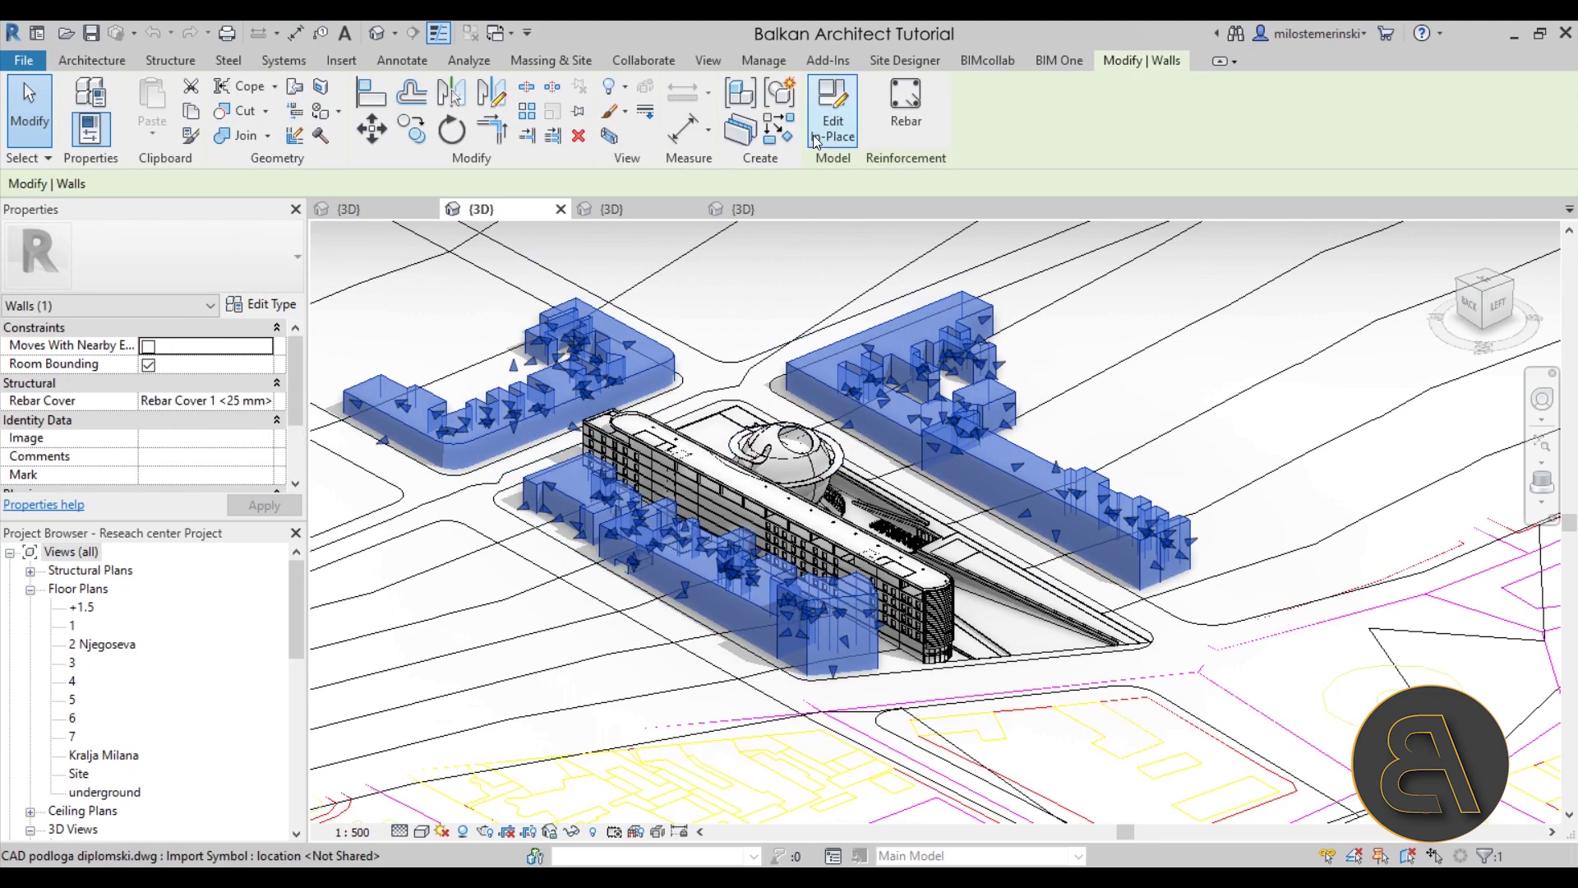
left_click(1000, 469)
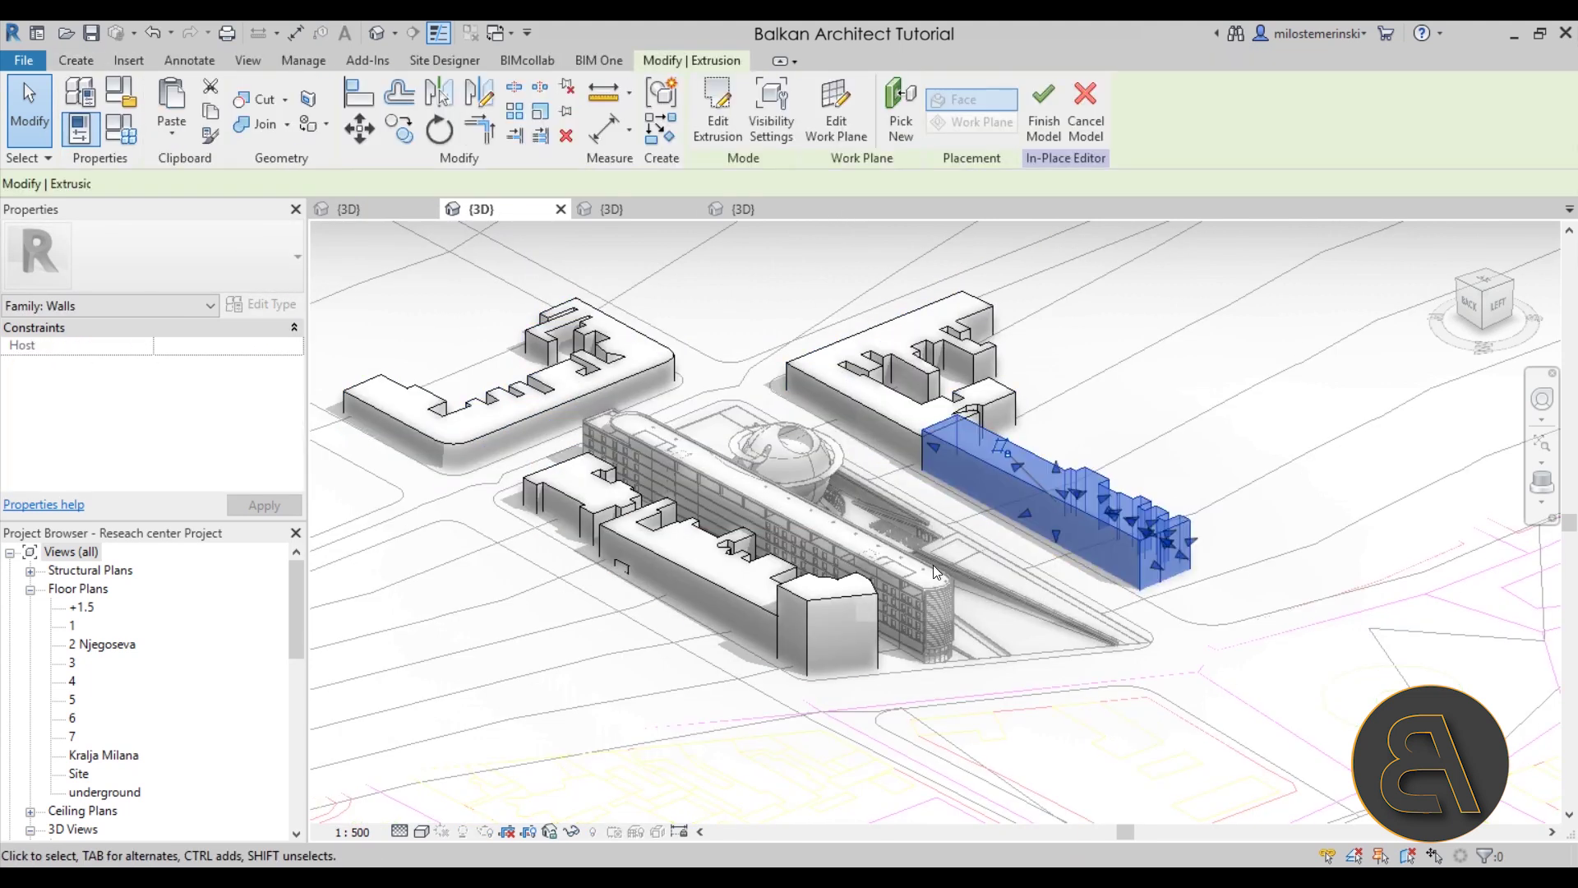
middle_click_drag(1144, 633, 1077, 596)
left_click(712, 135)
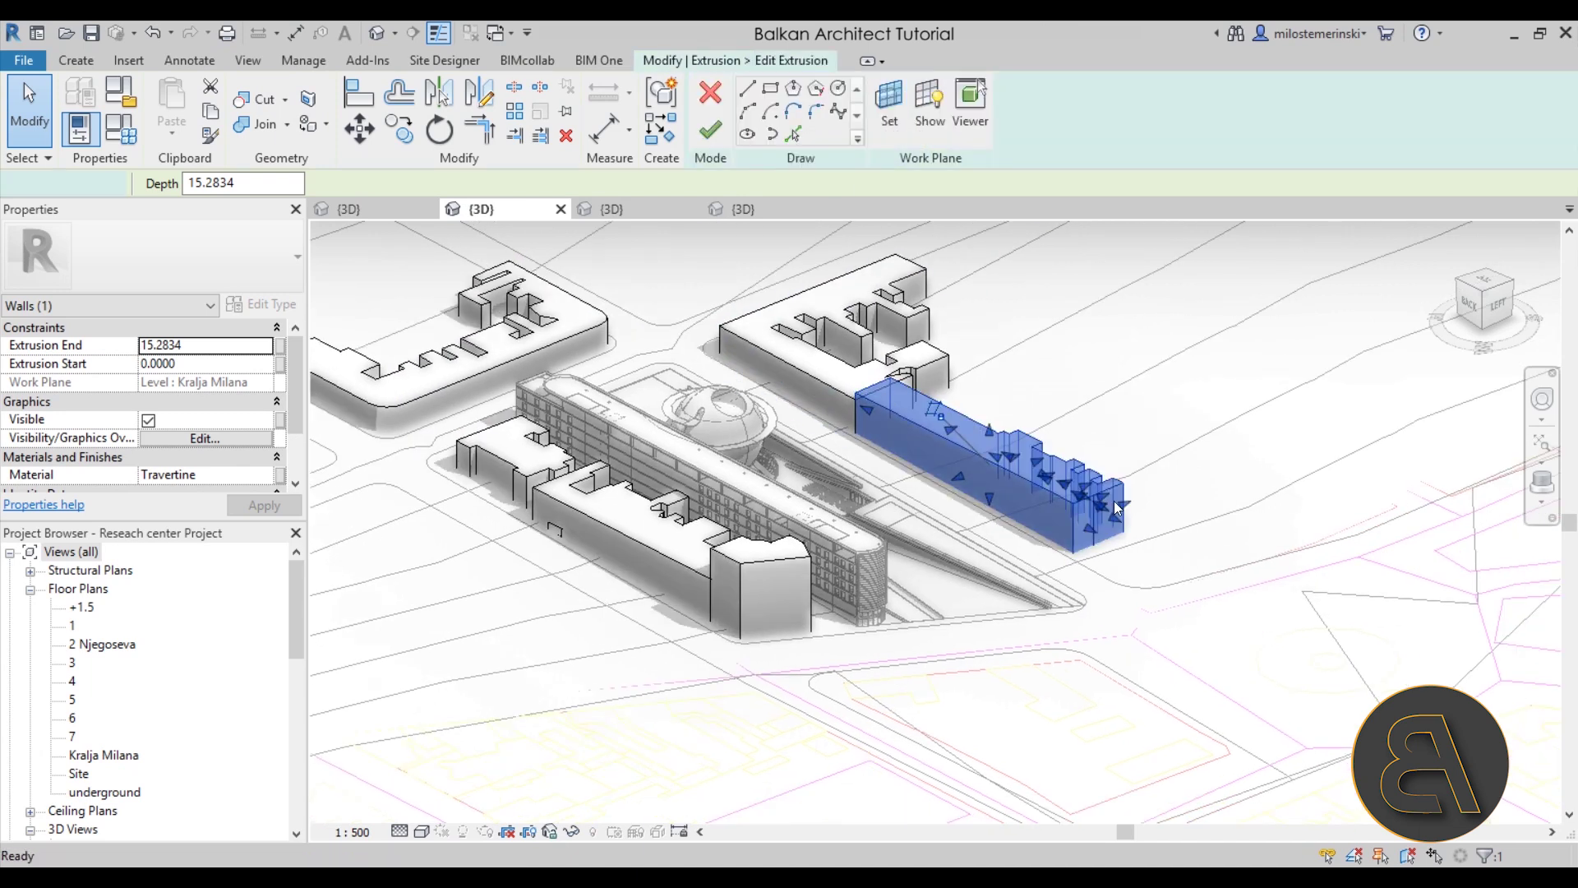
mouse_move(1135, 412)
middle_mouse_down("shift")
mouse_move(1145, 616)
mouse_move(984, 421)
middle_mouse_up("shift")
scroll(984, 421, "up", 3)
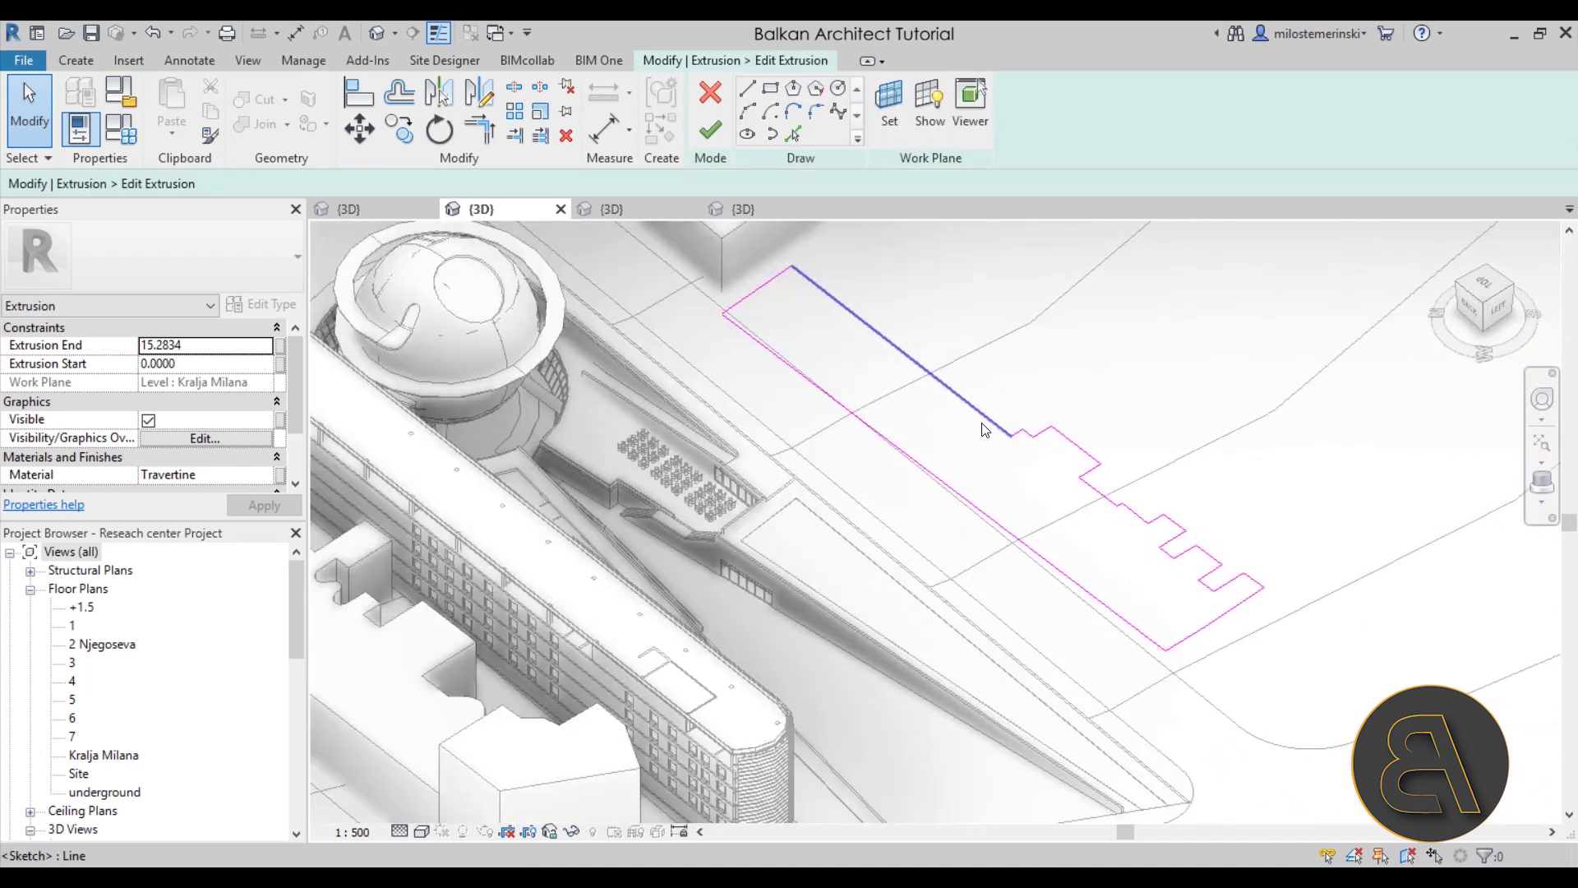
middle_click_drag(1057, 383, 1223, 663, "shift")
mouse_move(1223, 664)
middle_mouse_down()
mouse_move(1117, 486)
mouse_move(905, 304)
middle_mouse_up()
scroll(944, 373, "down", 5)
middle_click_drag(929, 437, 873, 310)
middle_click_drag(835, 553, 750, 729)
mouse_move(785, 502)
middle_mouse_down("shift")
mouse_move(849, 496)
mouse_move(1003, 370)
middle_mouse_up("shift")
scroll(715, 460, "up", 4)
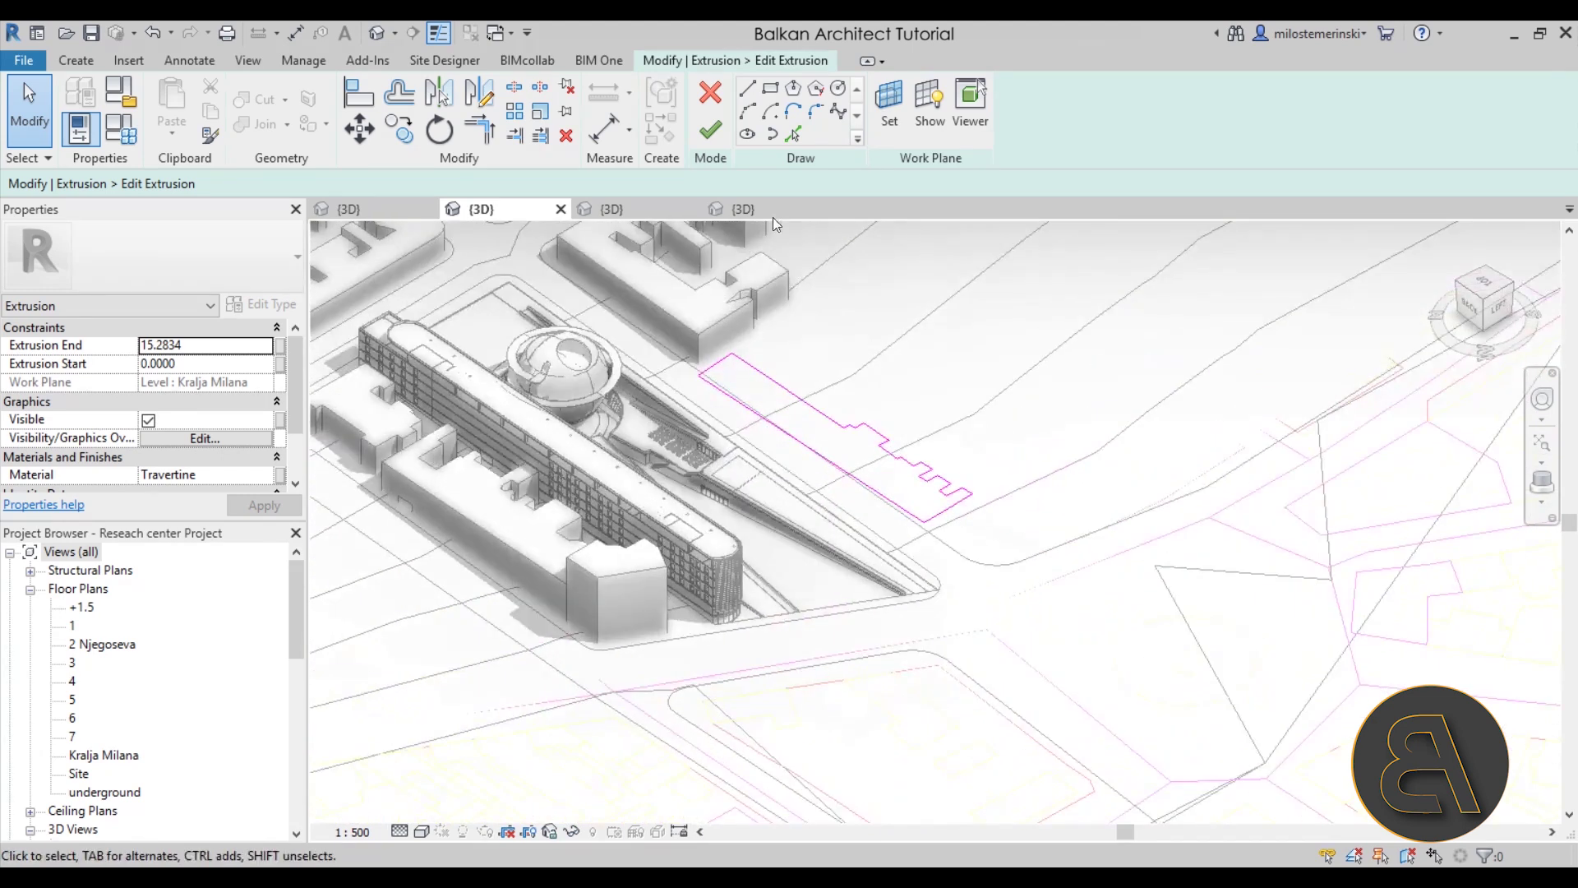
left_click(710, 130)
Try stretching the long context block's extrusion to a depth of about 17.92
middle_click_drag(789, 395, 840, 383, "shift")
scroll(835, 362, "up", 2)
left_click_drag(831, 353, 832, 376)
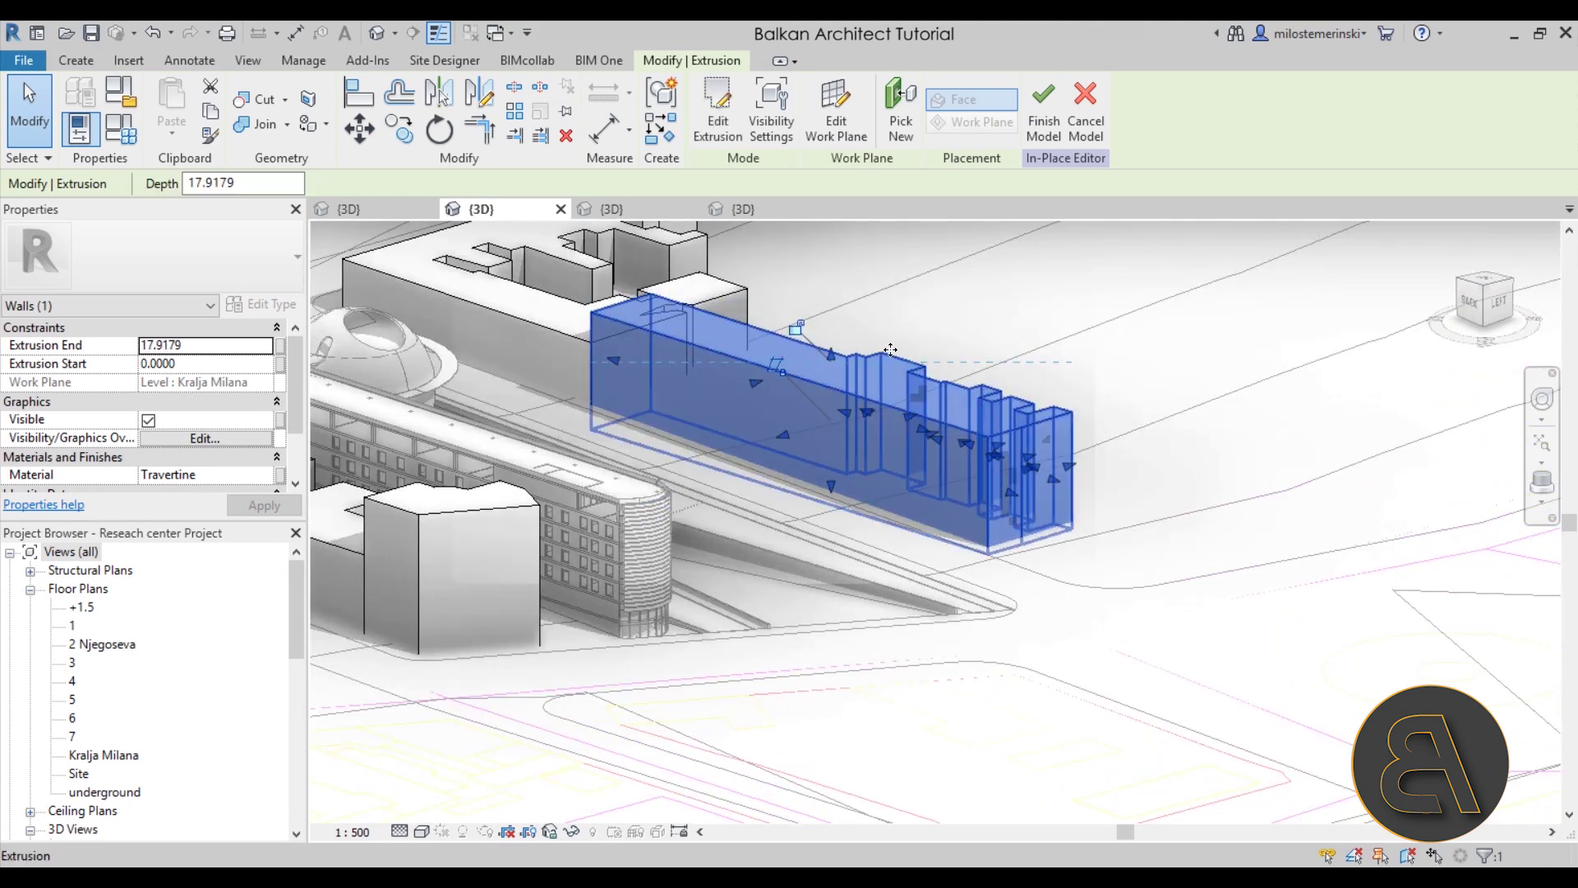
scroll(946, 333, "down", 3)
middle_click_drag(972, 598, 929, 616, "shift")
middle_click_drag(803, 628, 946, 534, "shift")
Quit in-place editing of the context buildings and discard the changes
left_click(1085, 111)
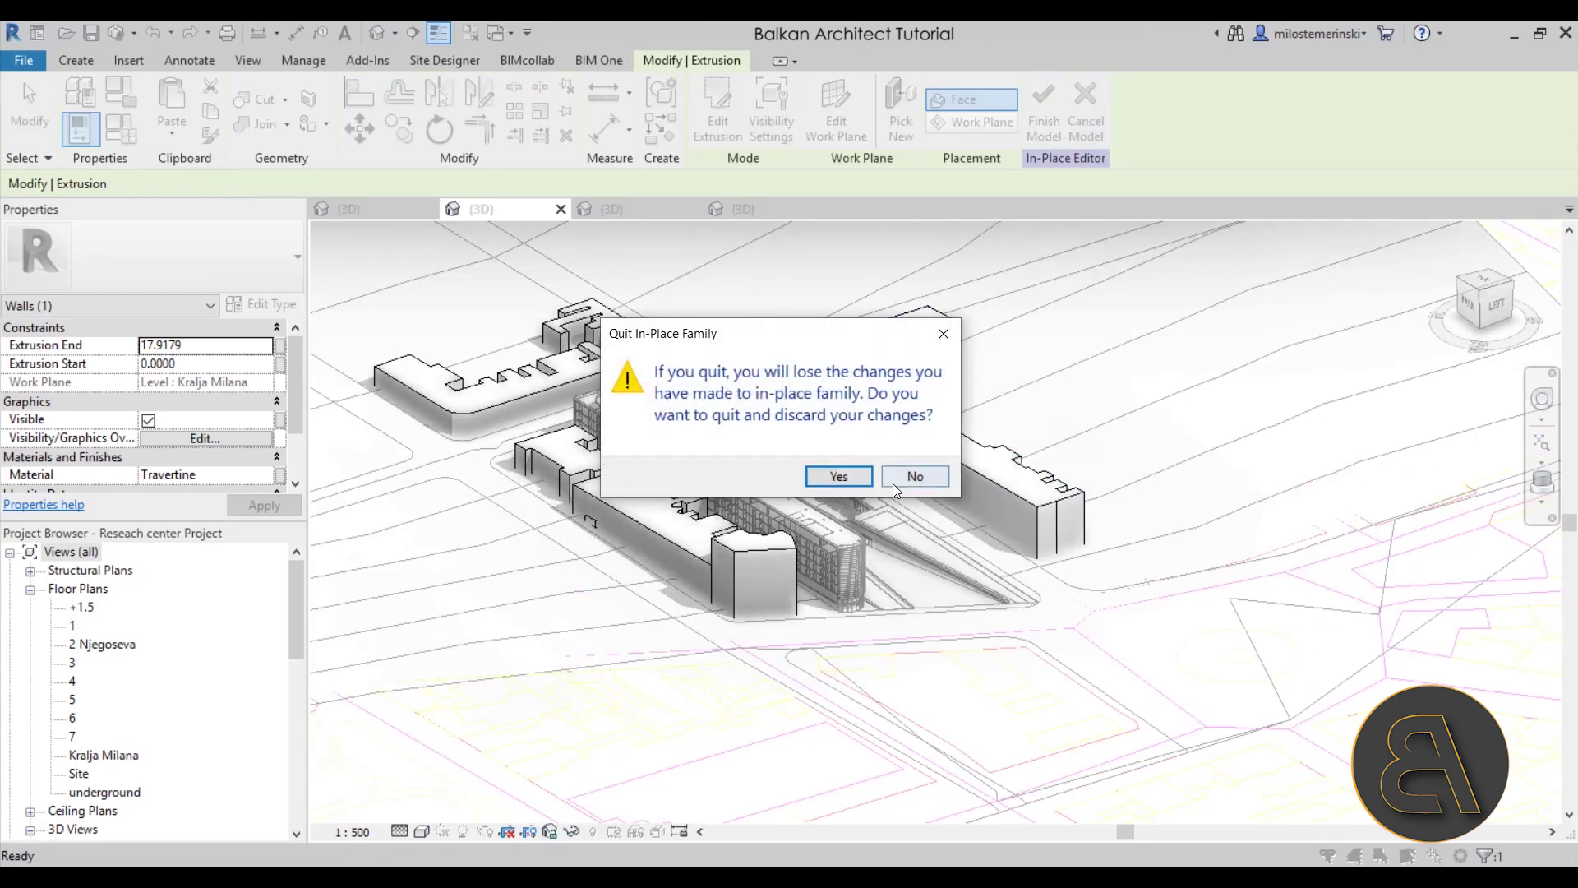
left_click(889, 482)
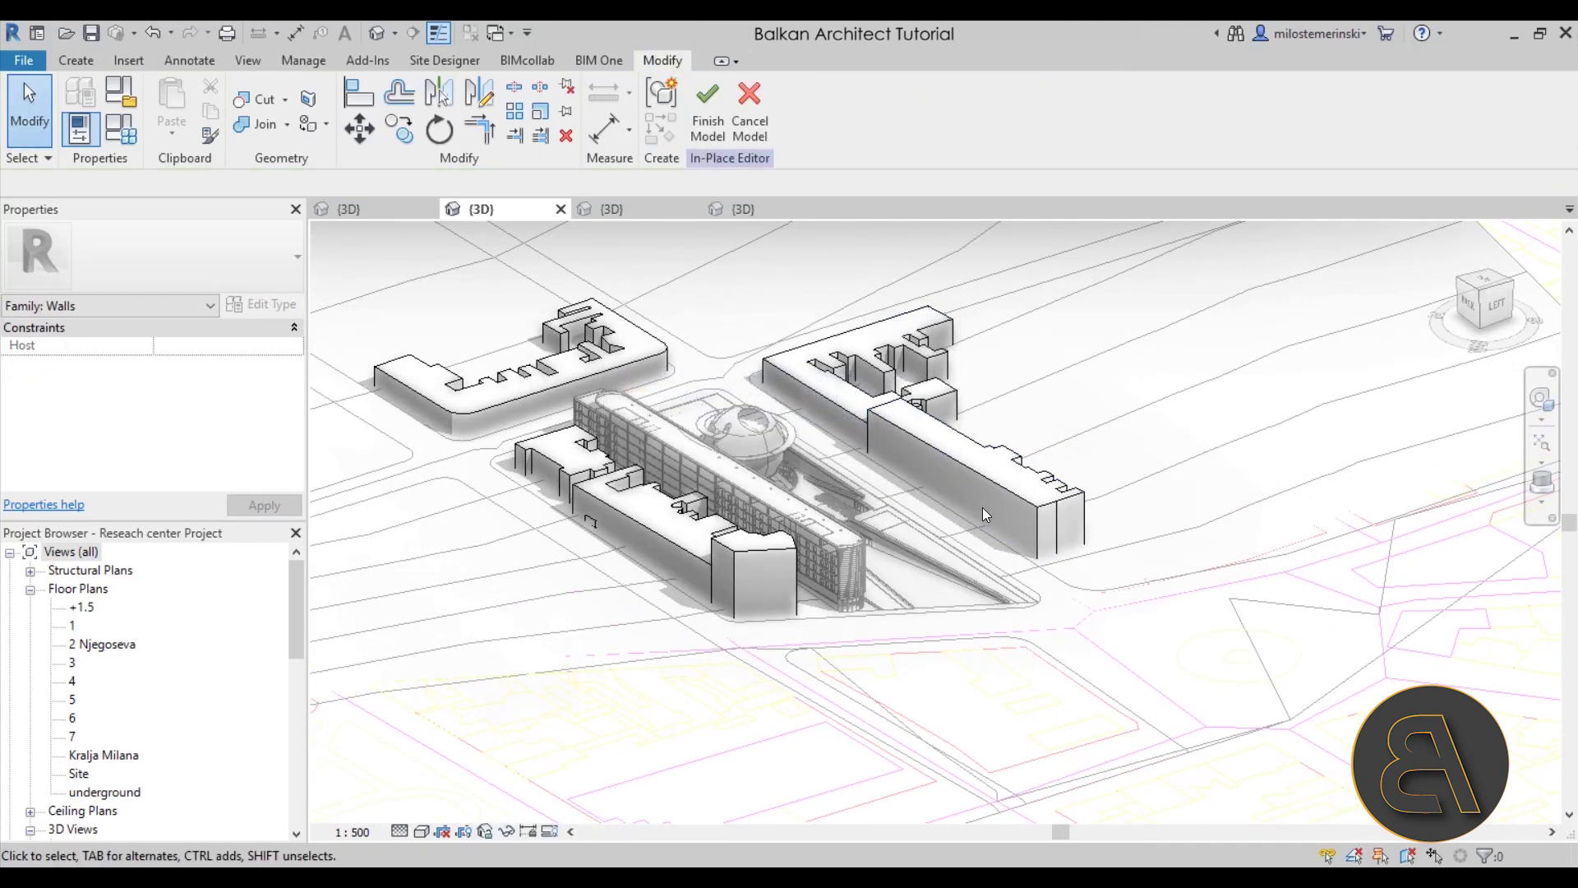
left_click(754, 132)
left_click(839, 472)
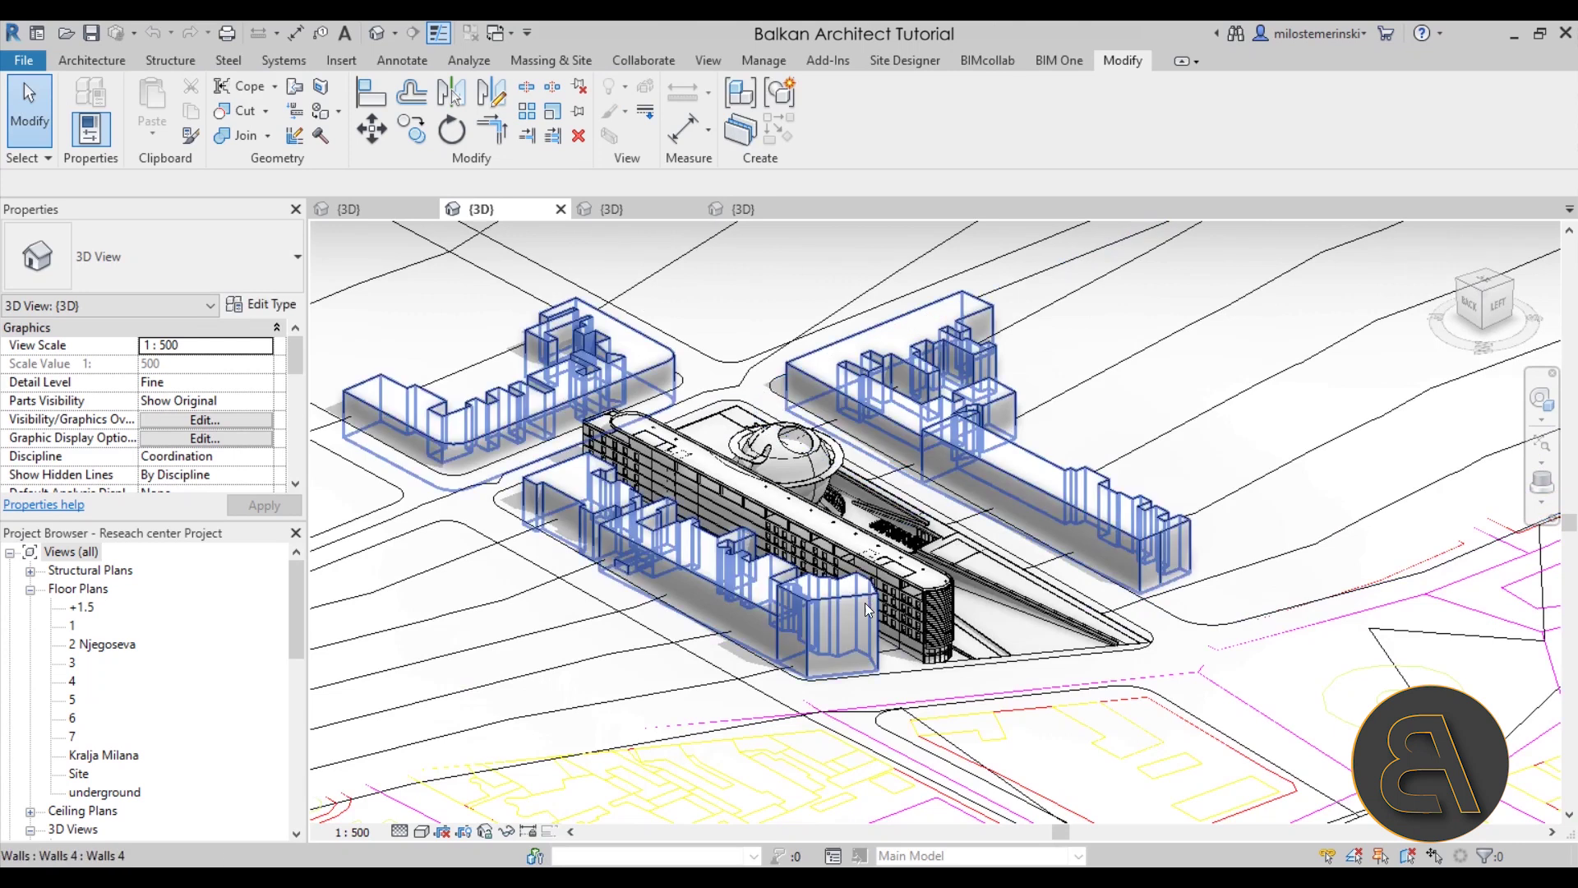
Switch to the Cityscape project's 3D view and turn on the display of mass forms and floors
scroll(865, 603, "down", 2)
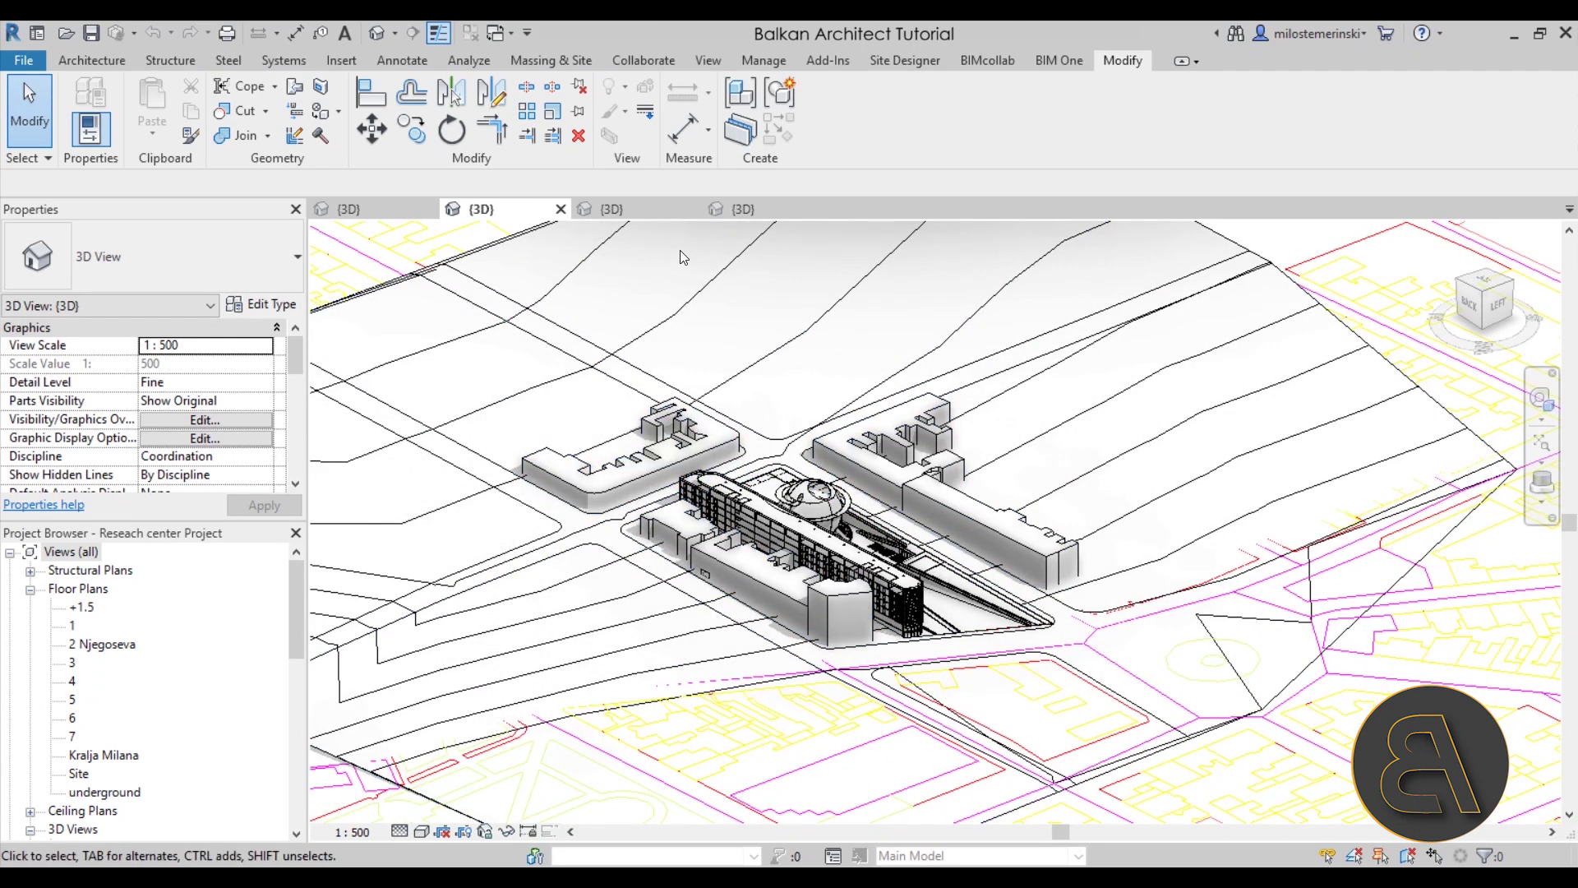
left_click(734, 209)
middle_click_drag(895, 711, 905, 691, "shift")
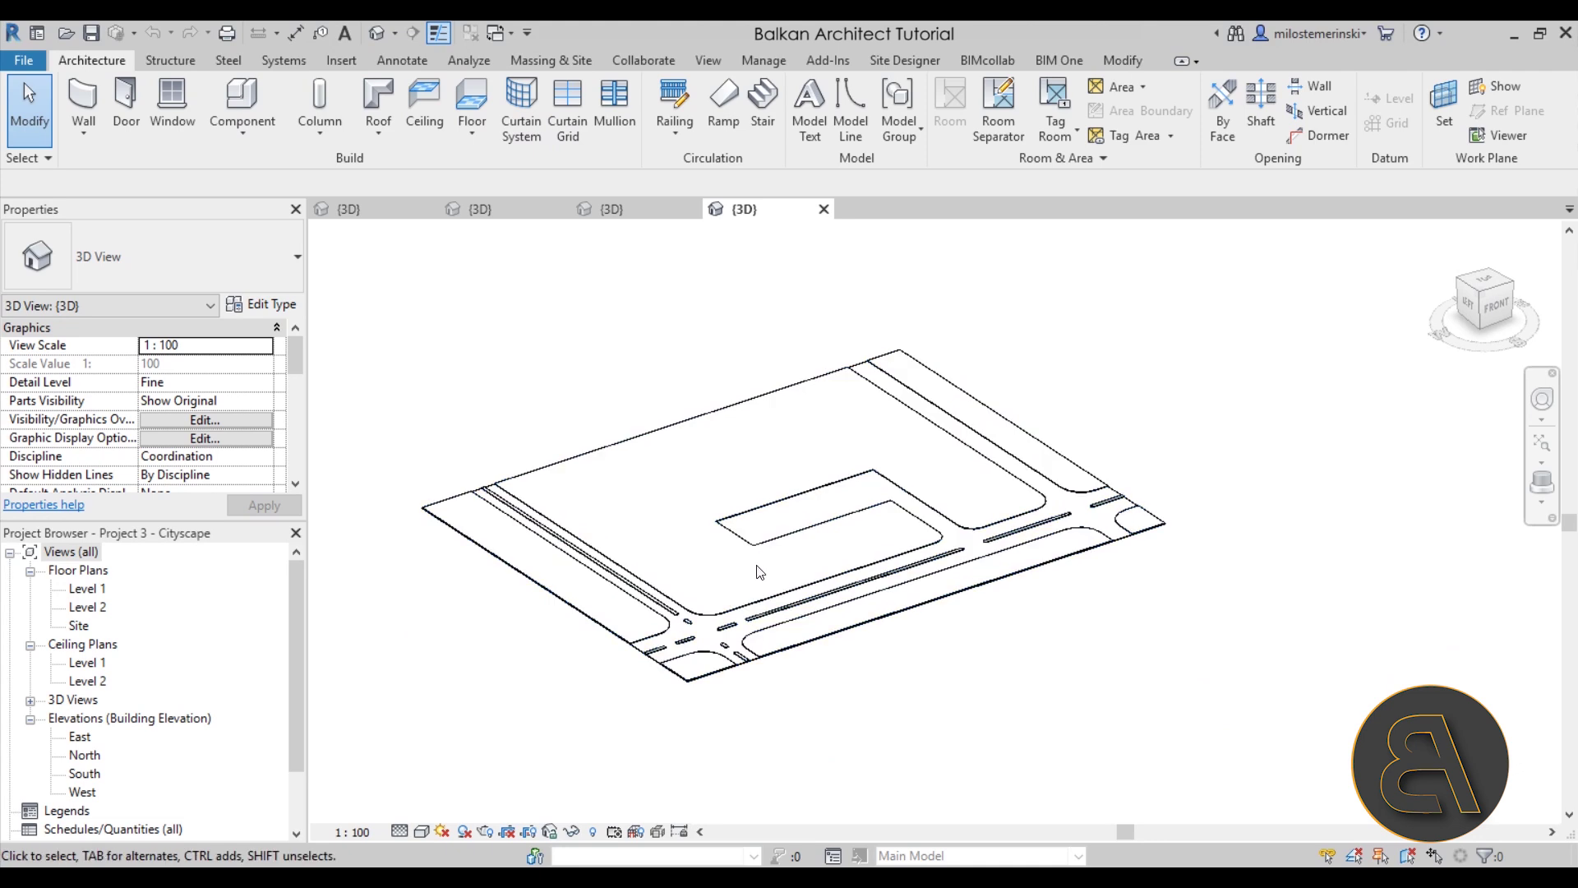
scroll(757, 571, "up", 2)
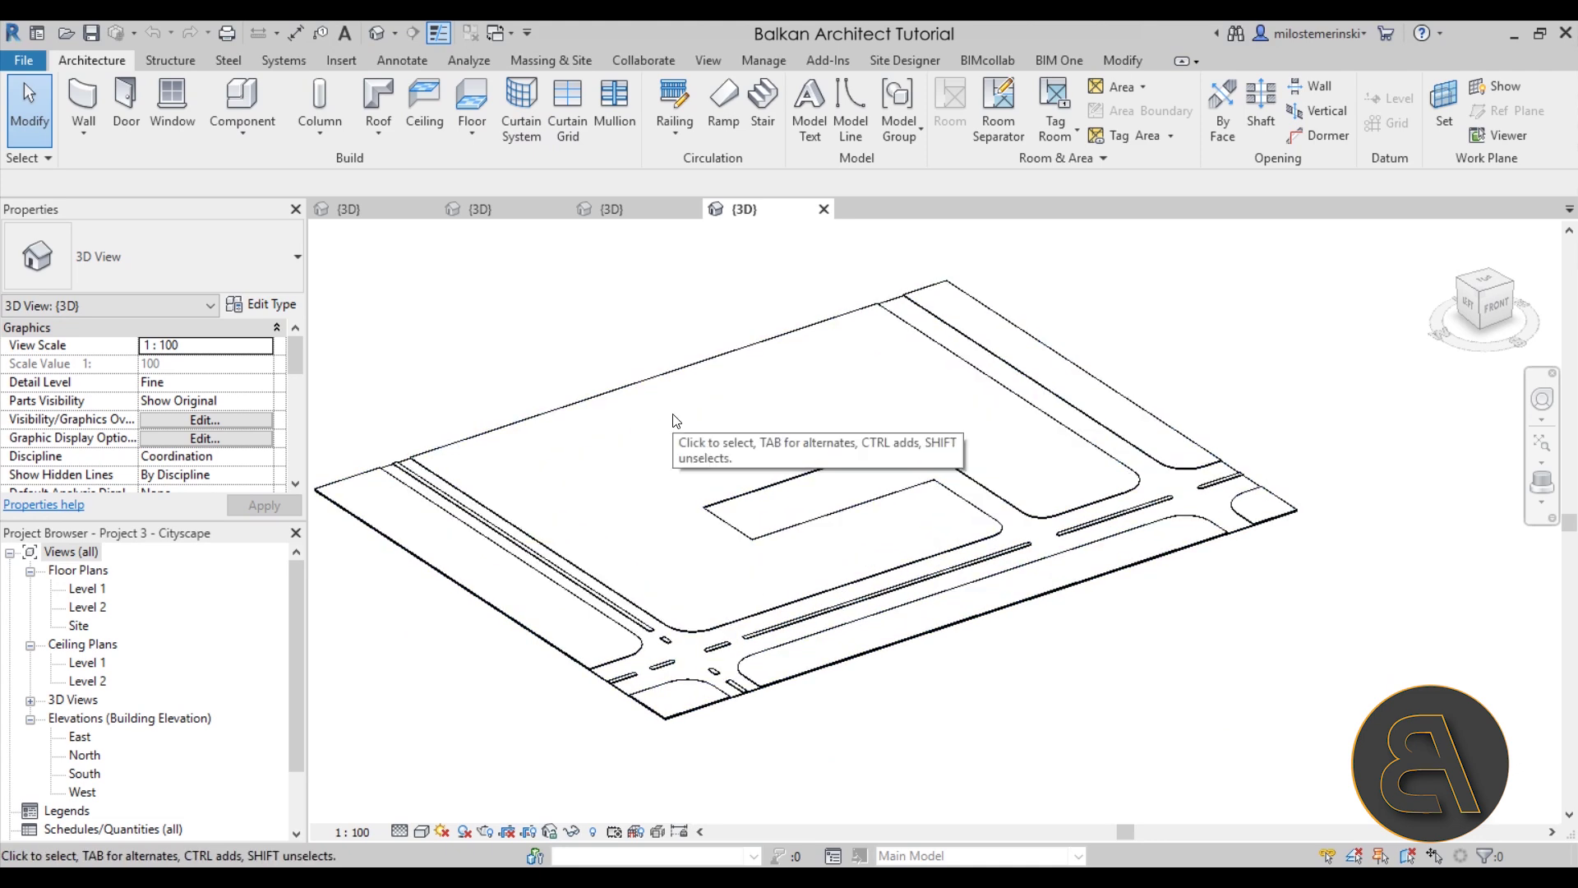
left_click(569, 62)
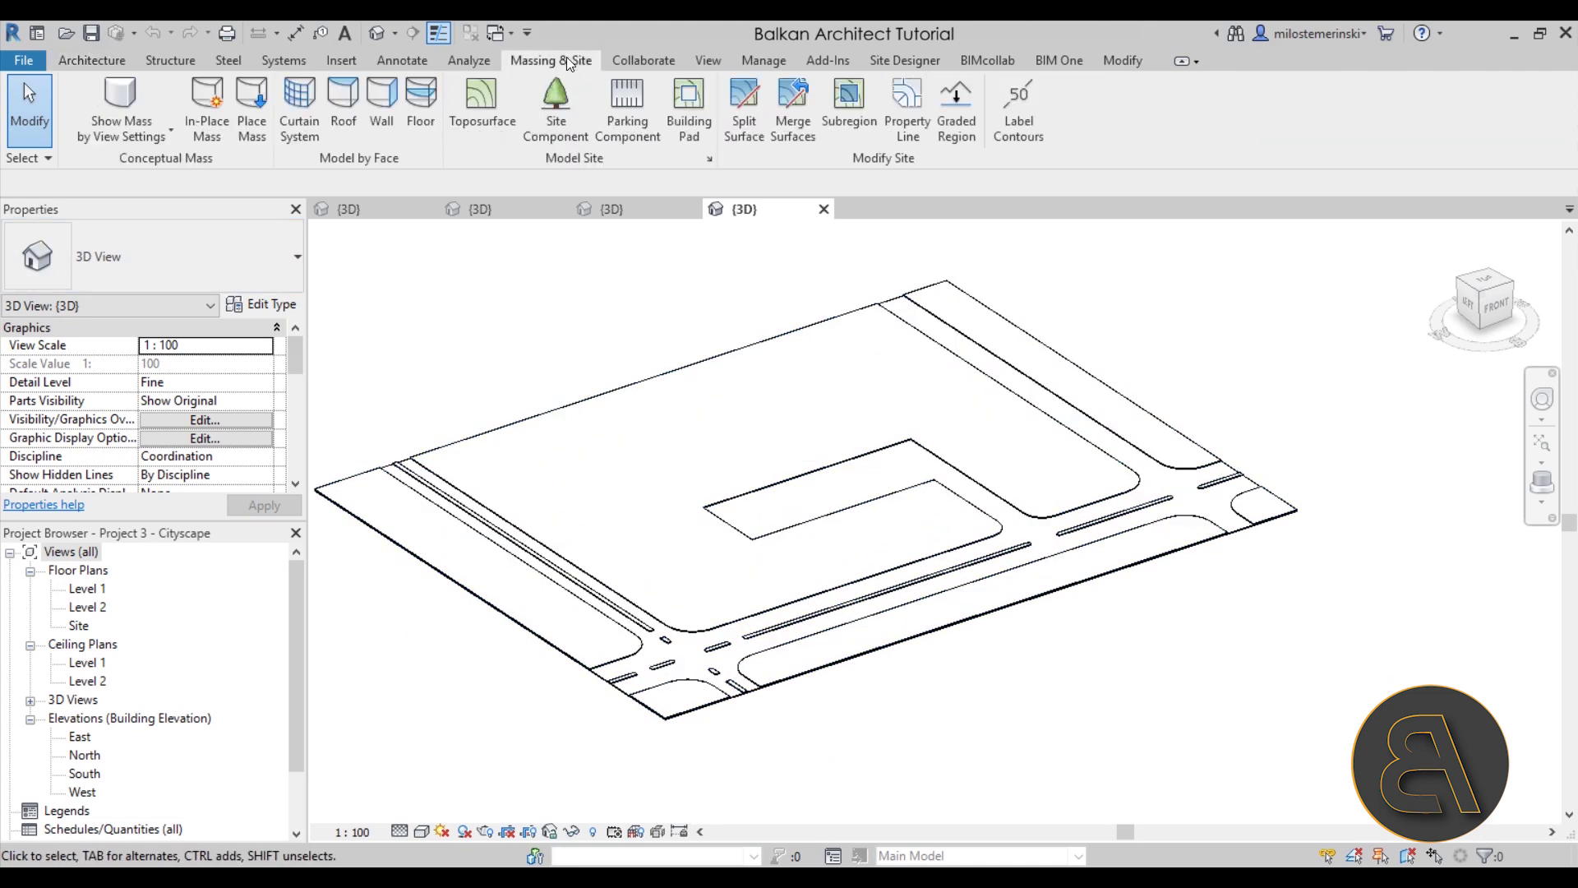
left_click(120, 102)
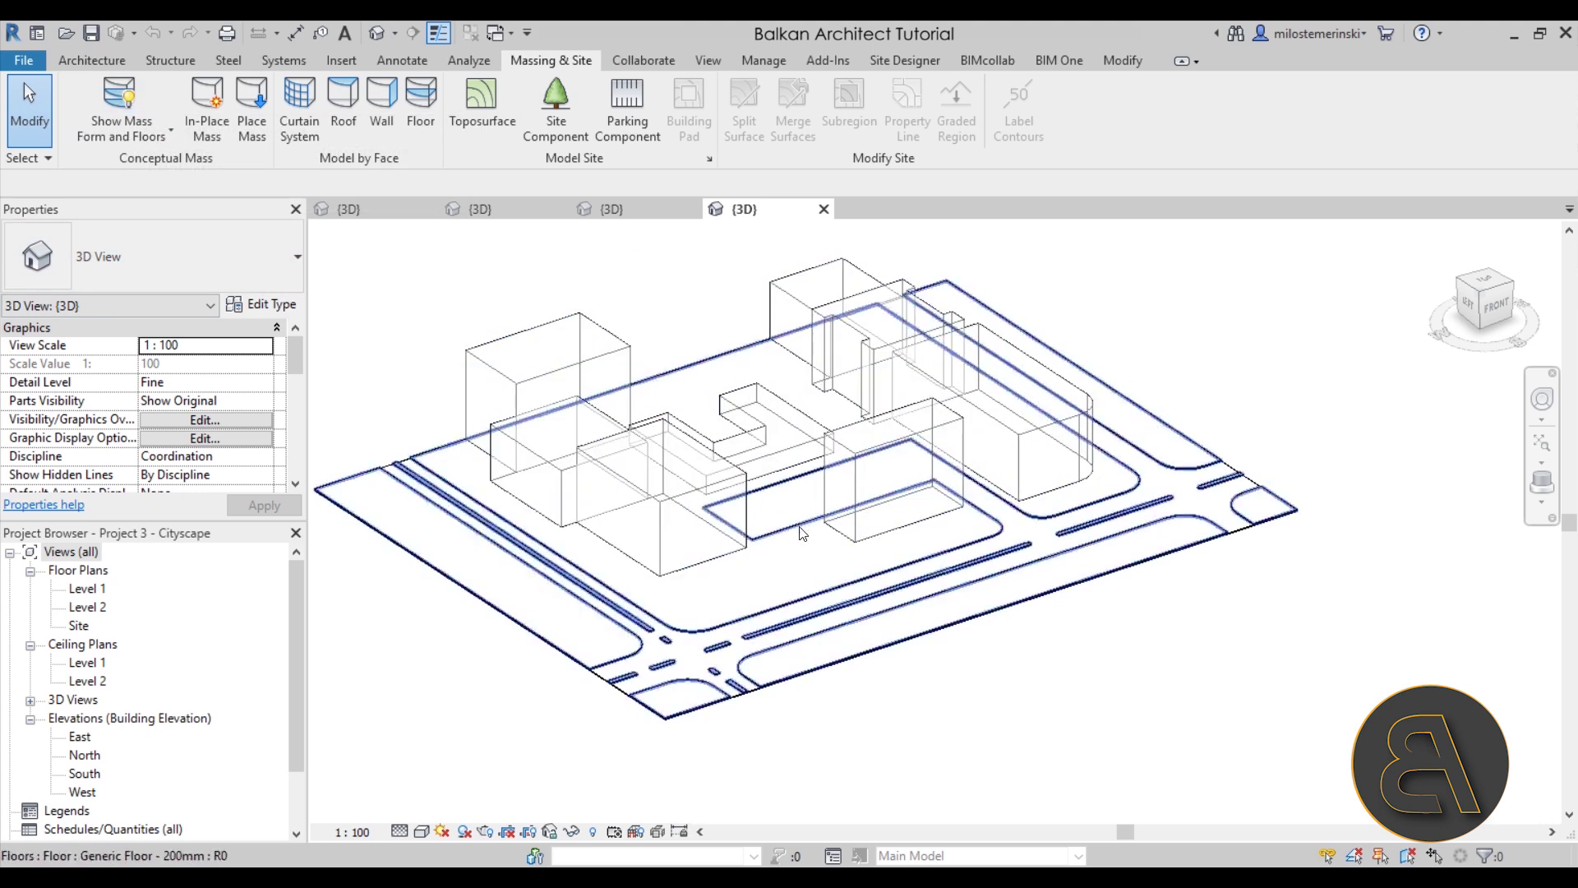
mouse_move(925, 707)
middle_mouse_down("shift")
mouse_move(987, 531)
mouse_move(1000, 557)
mouse_move(921, 687)
middle_mouse_up("shift")
Check the component creation options, then return to the massing and site tools
left_click(87, 58)
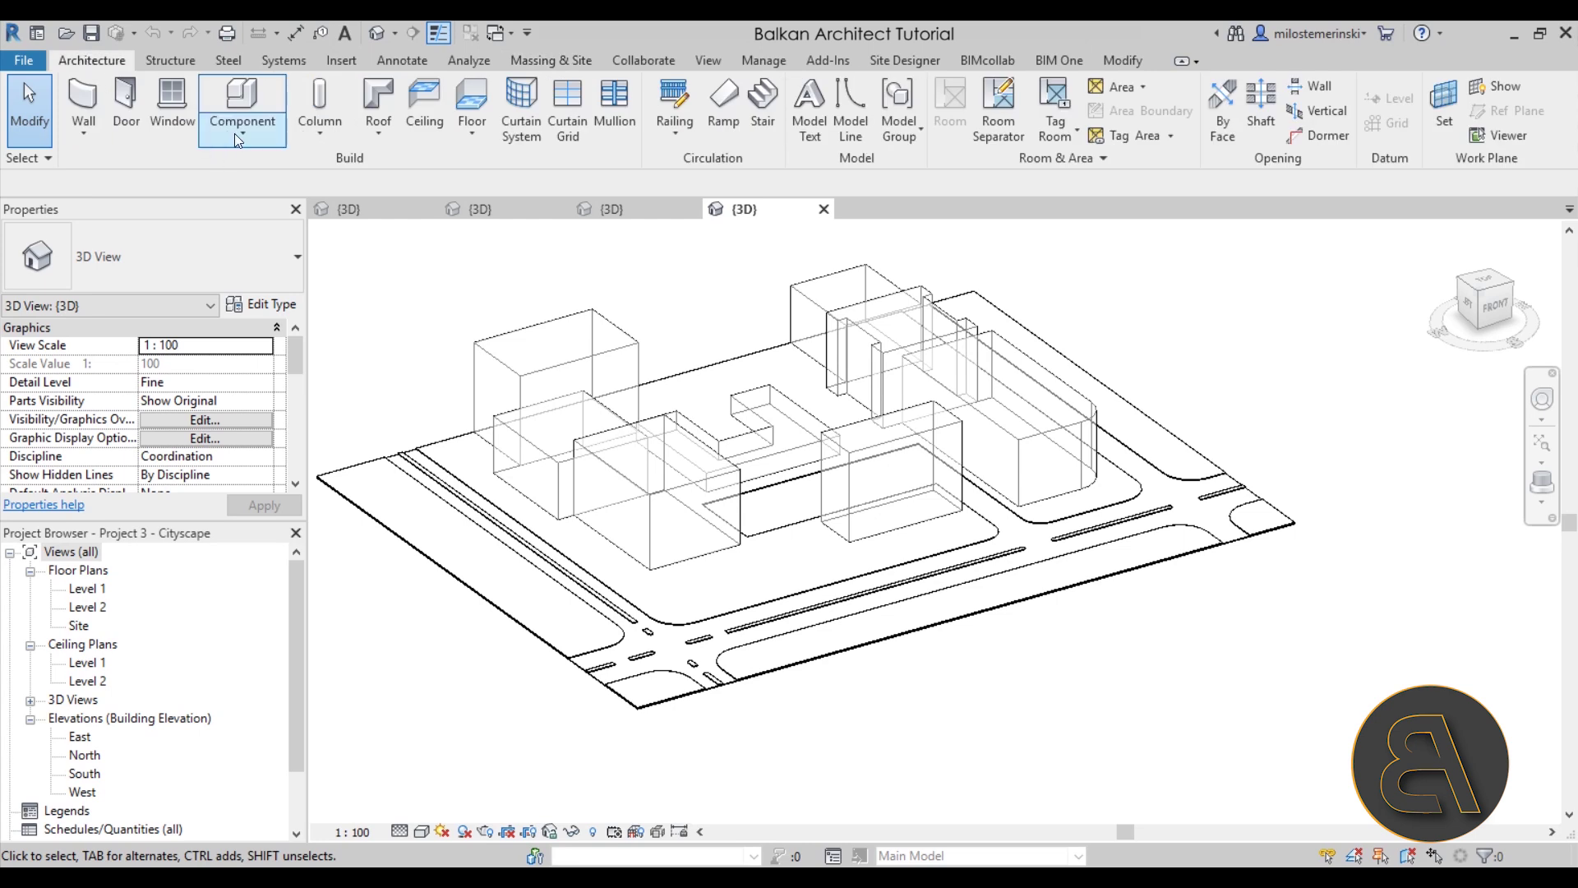
left_click(234, 133)
left_click(555, 64)
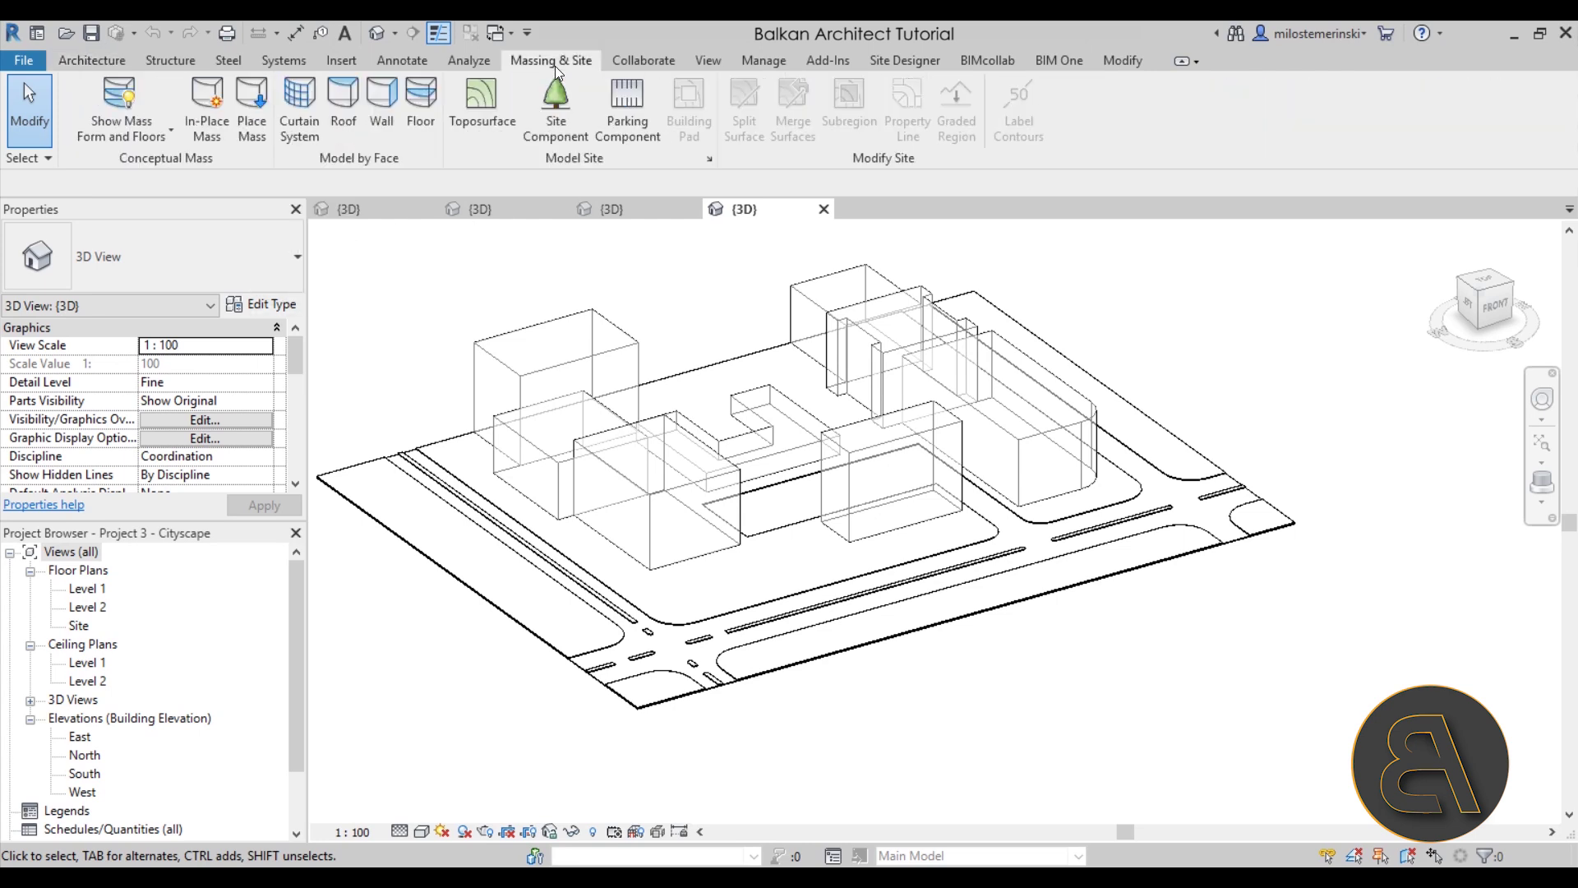
Open the context buildings' mass for in-place editing and inspect the isolated corner block's form
left_click(634, 342)
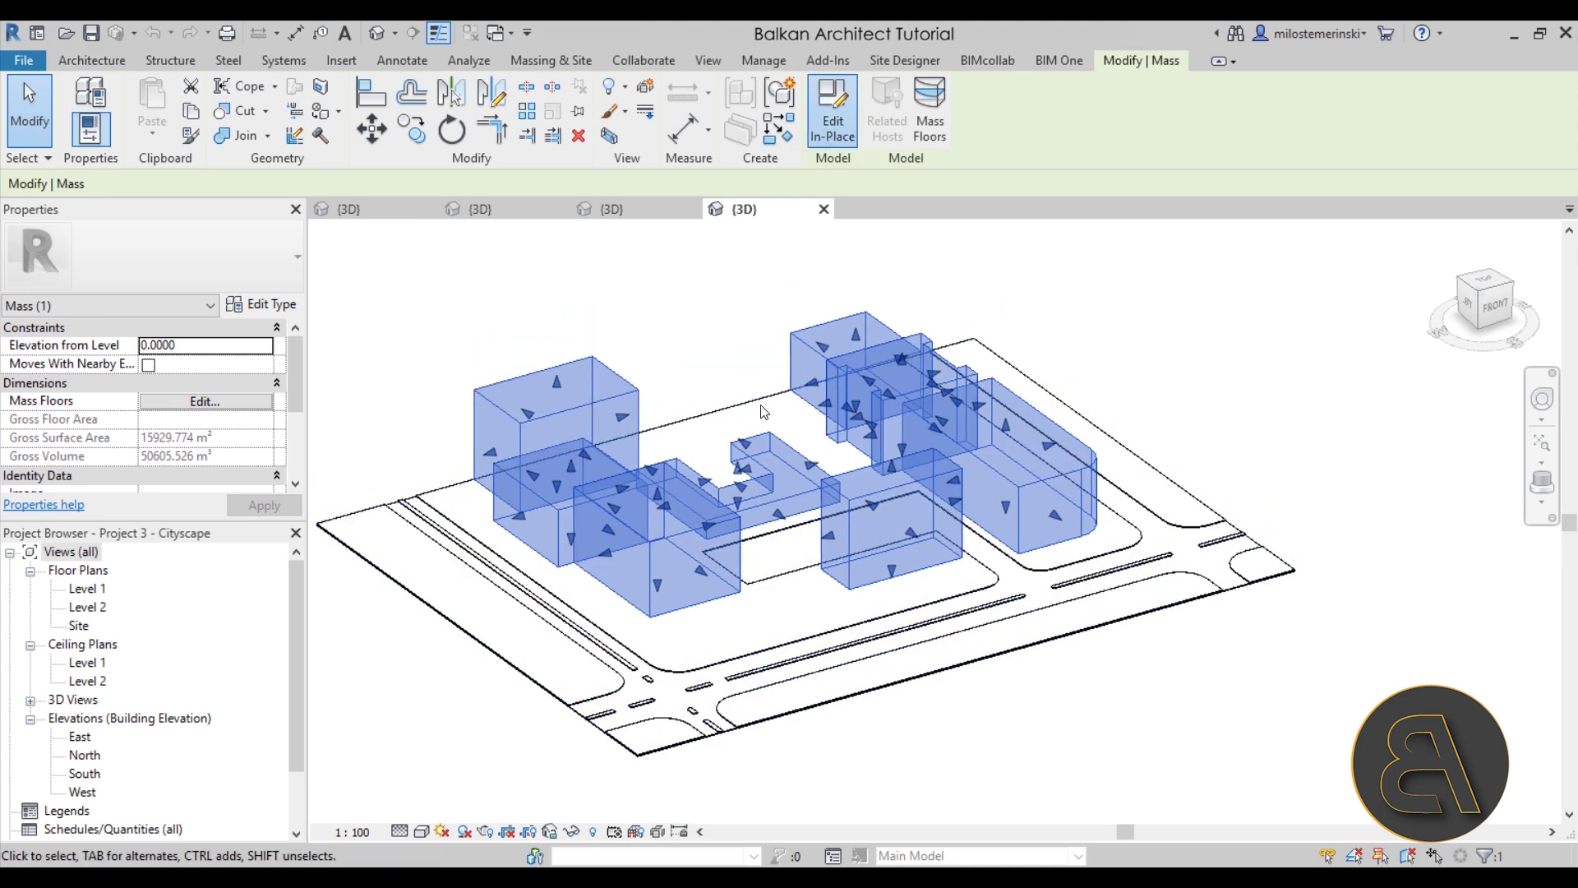
double_click(726, 428)
middle_click_drag(727, 429, 756, 465, "shift")
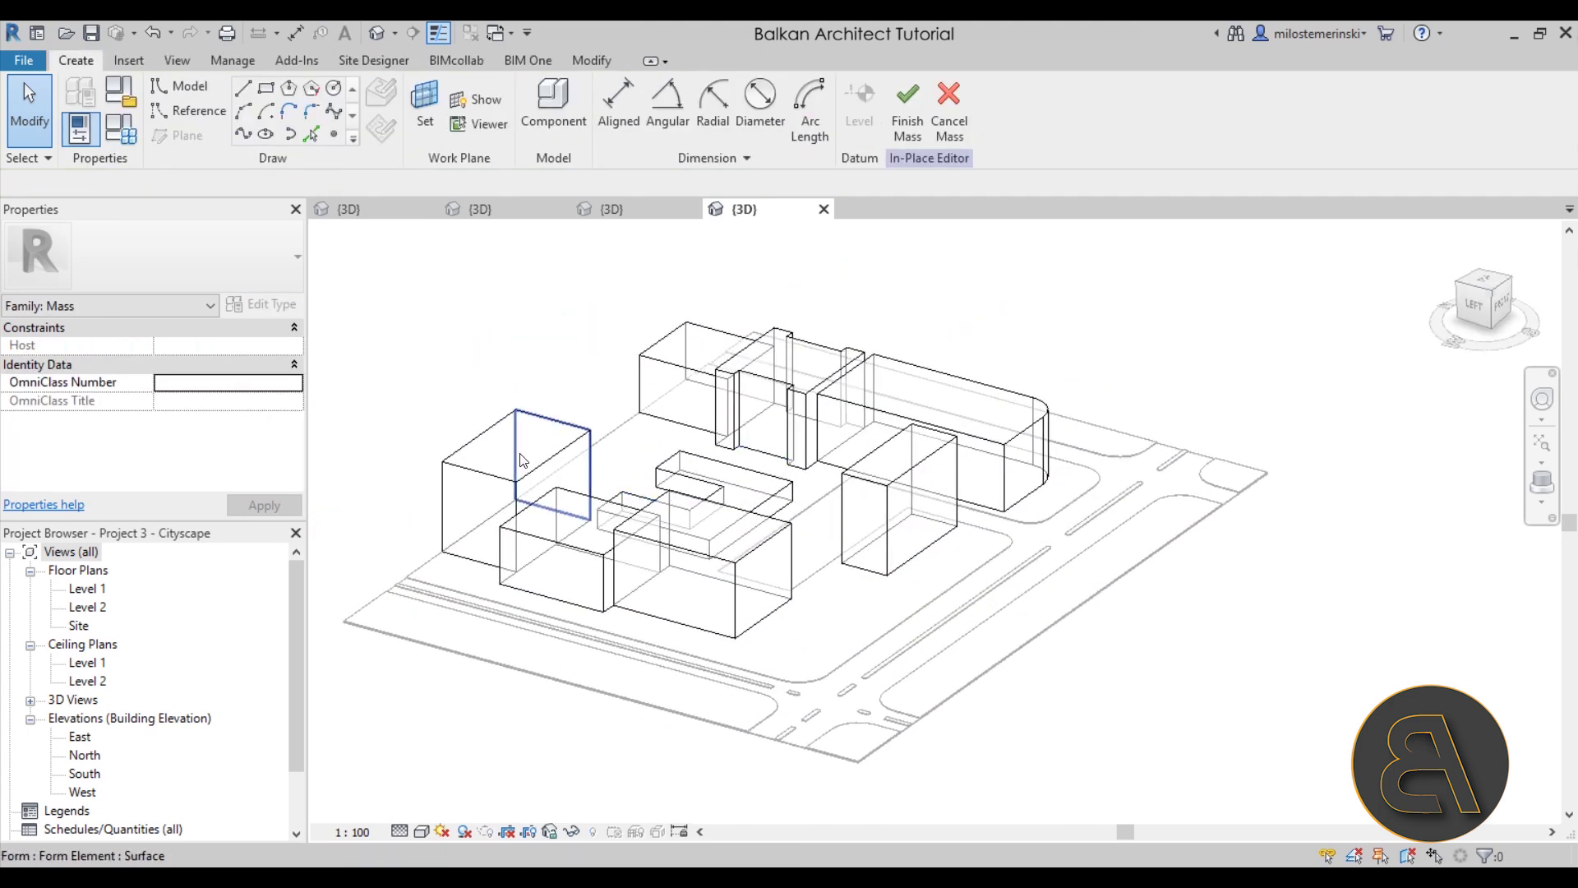
left_click(561, 488)
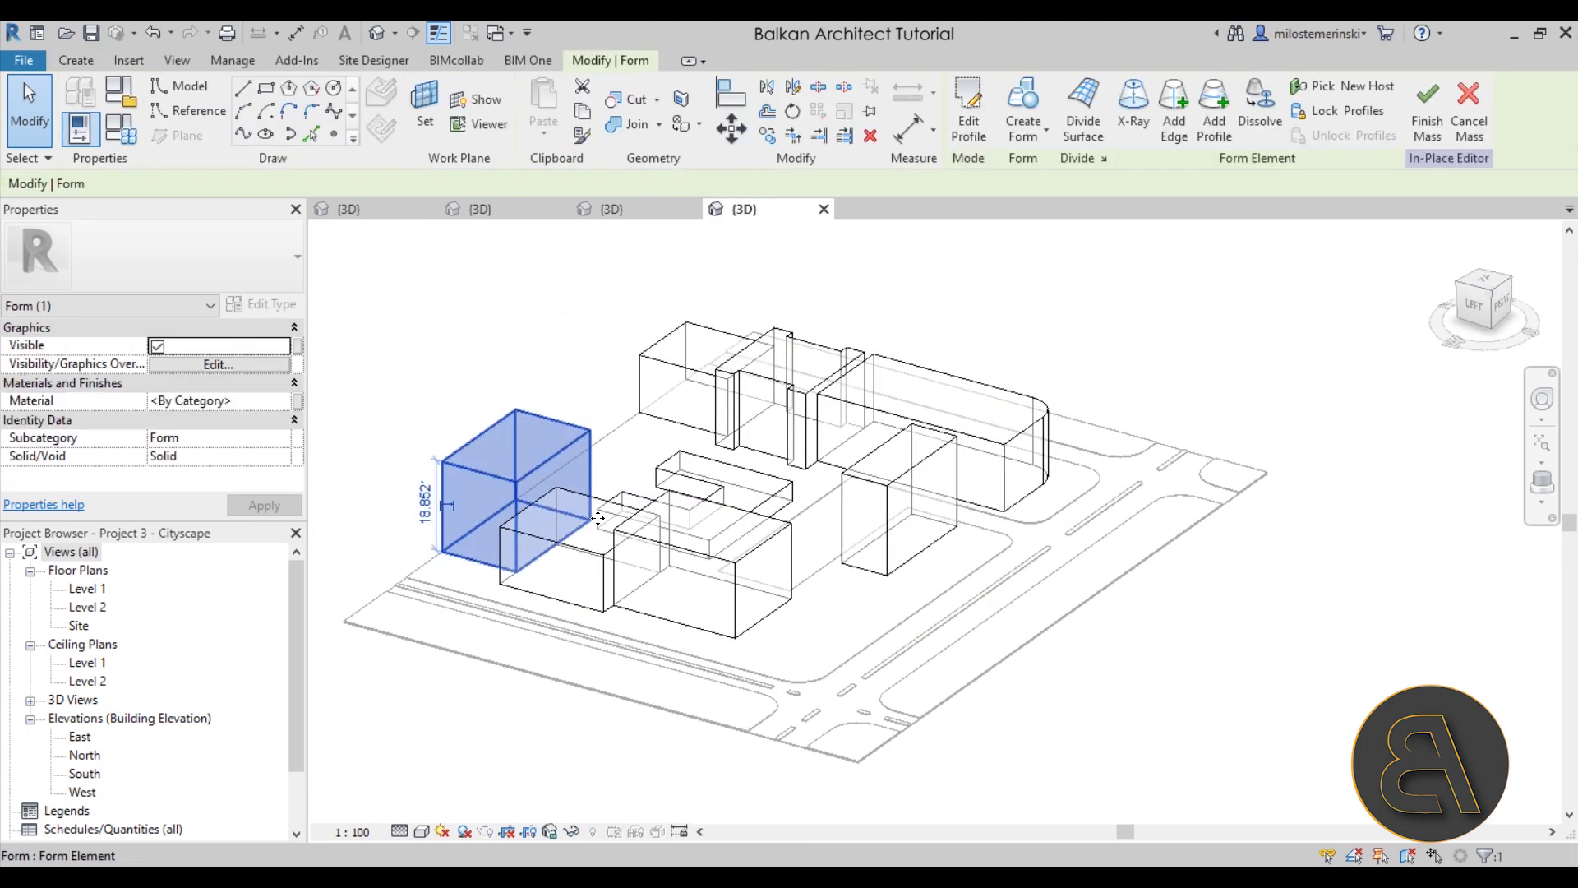
Sketch a six-sided polygon on the street near the intersection in front of the buildings
left_click(855, 663)
middle_click_drag(855, 662, 698, 585, "shift")
scroll(642, 549, "up", 2)
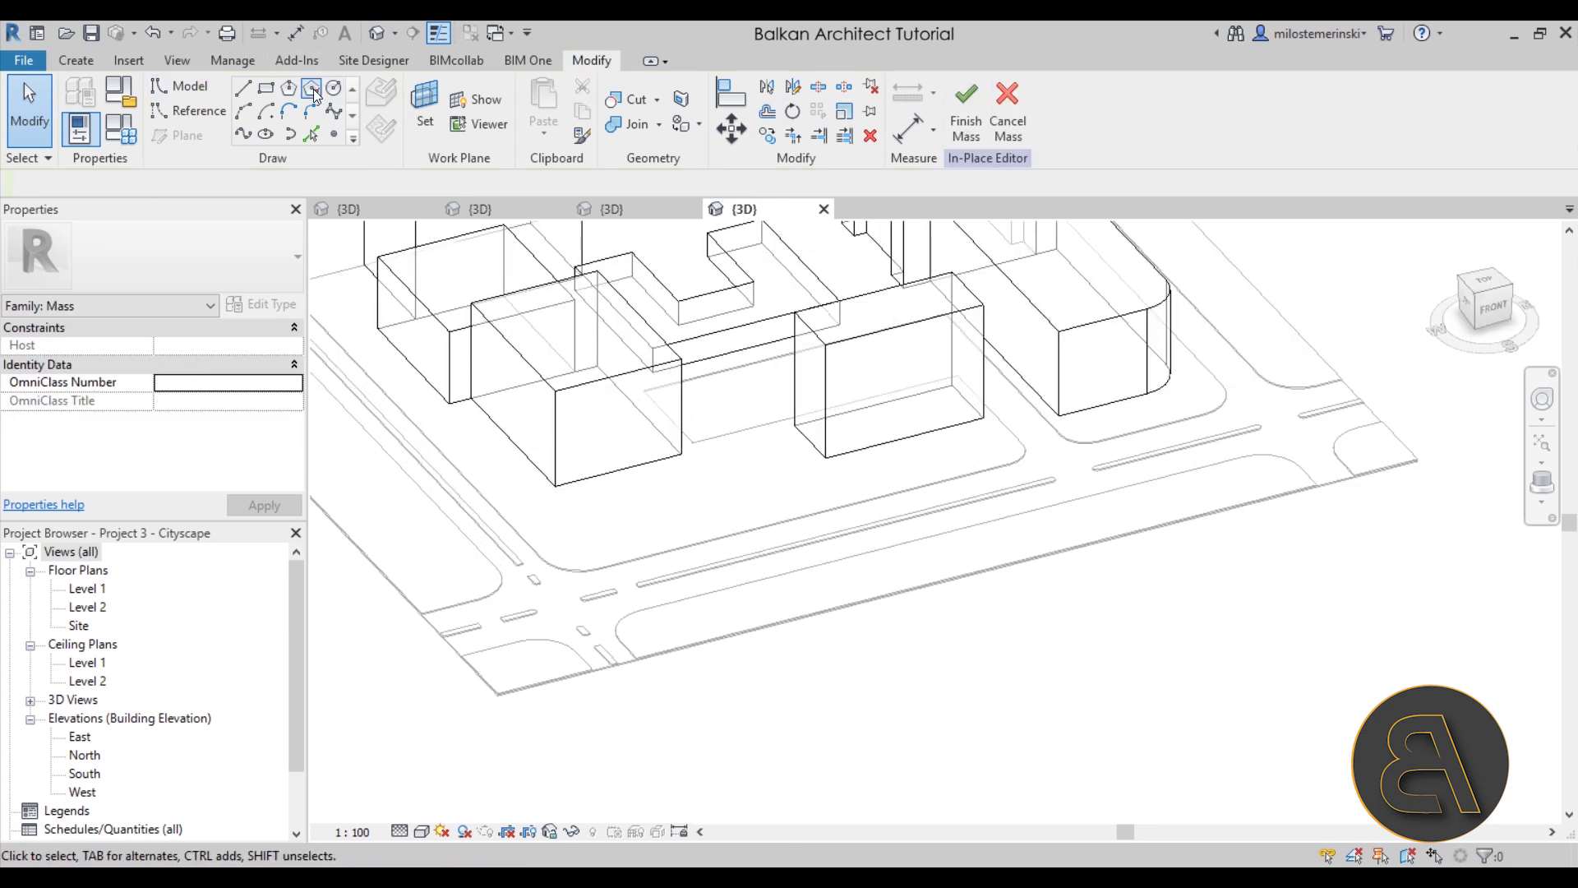
left_click(289, 88)
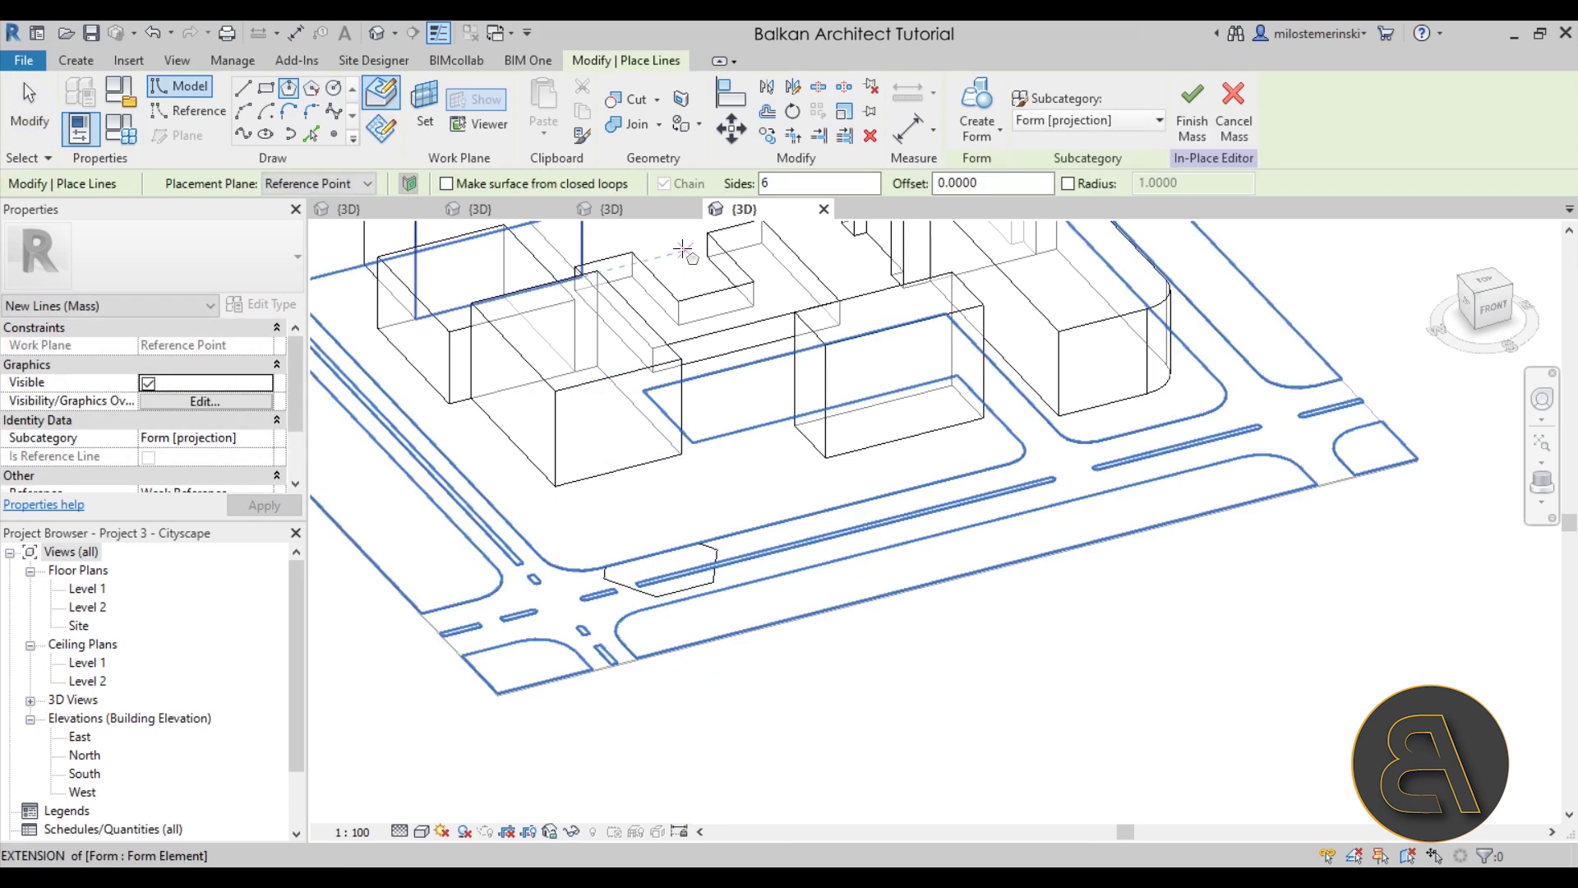
key("Escape")
key("Escape")
Create a solid form from the polygon on the street and stretch it upward
left_click(686, 588)
left_click(976, 102)
left_click_drag(662, 481, 678, 410)
left_click(849, 613)
middle_click_drag(848, 612, 1103, 677, "shift")
Quit in-place editing of the context mass and discard the changes
left_click_drag(559, 402, 828, 768)
key("Escape")
scroll(725, 491, "down", 3)
middle_click_drag(777, 492, 494, 489, "shift")
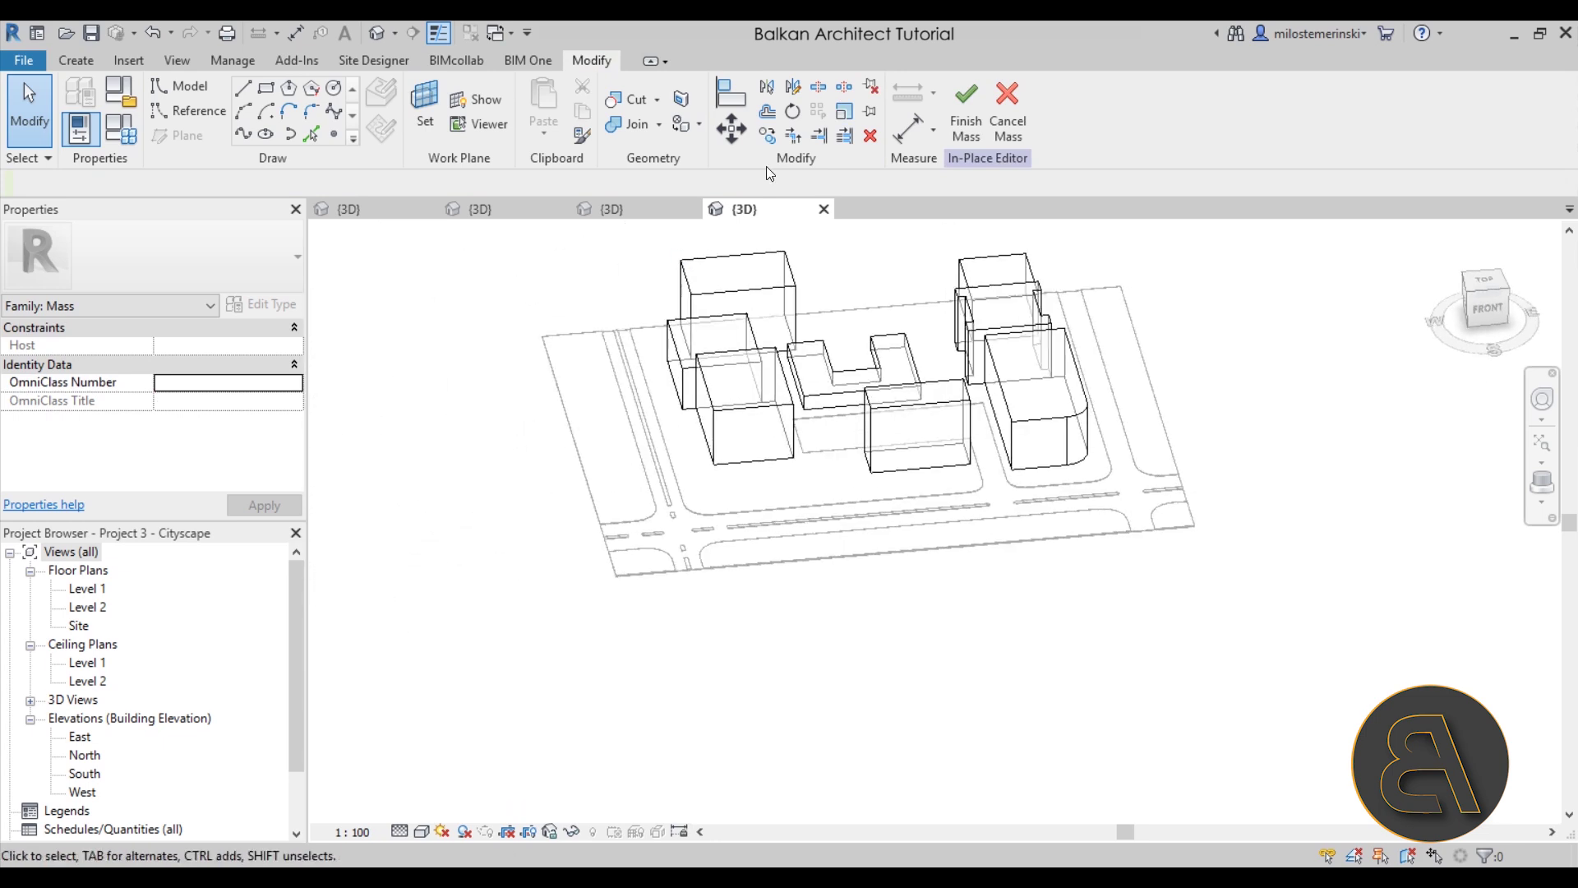
left_click(1008, 116)
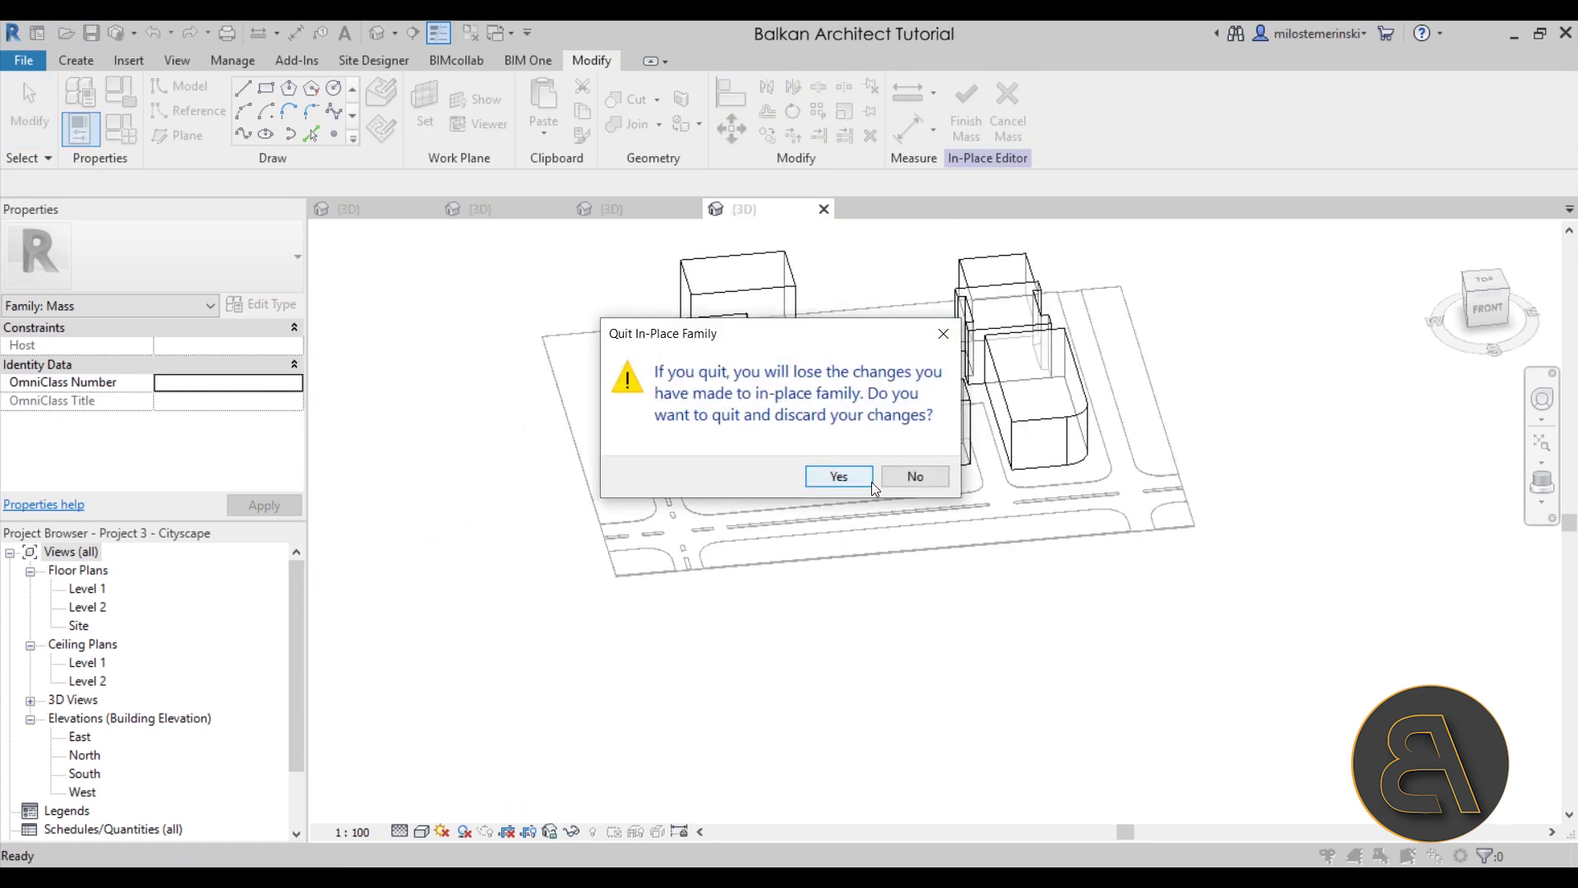
left_click(855, 474)
middle_click_drag(966, 604, 1099, 703, "shift")
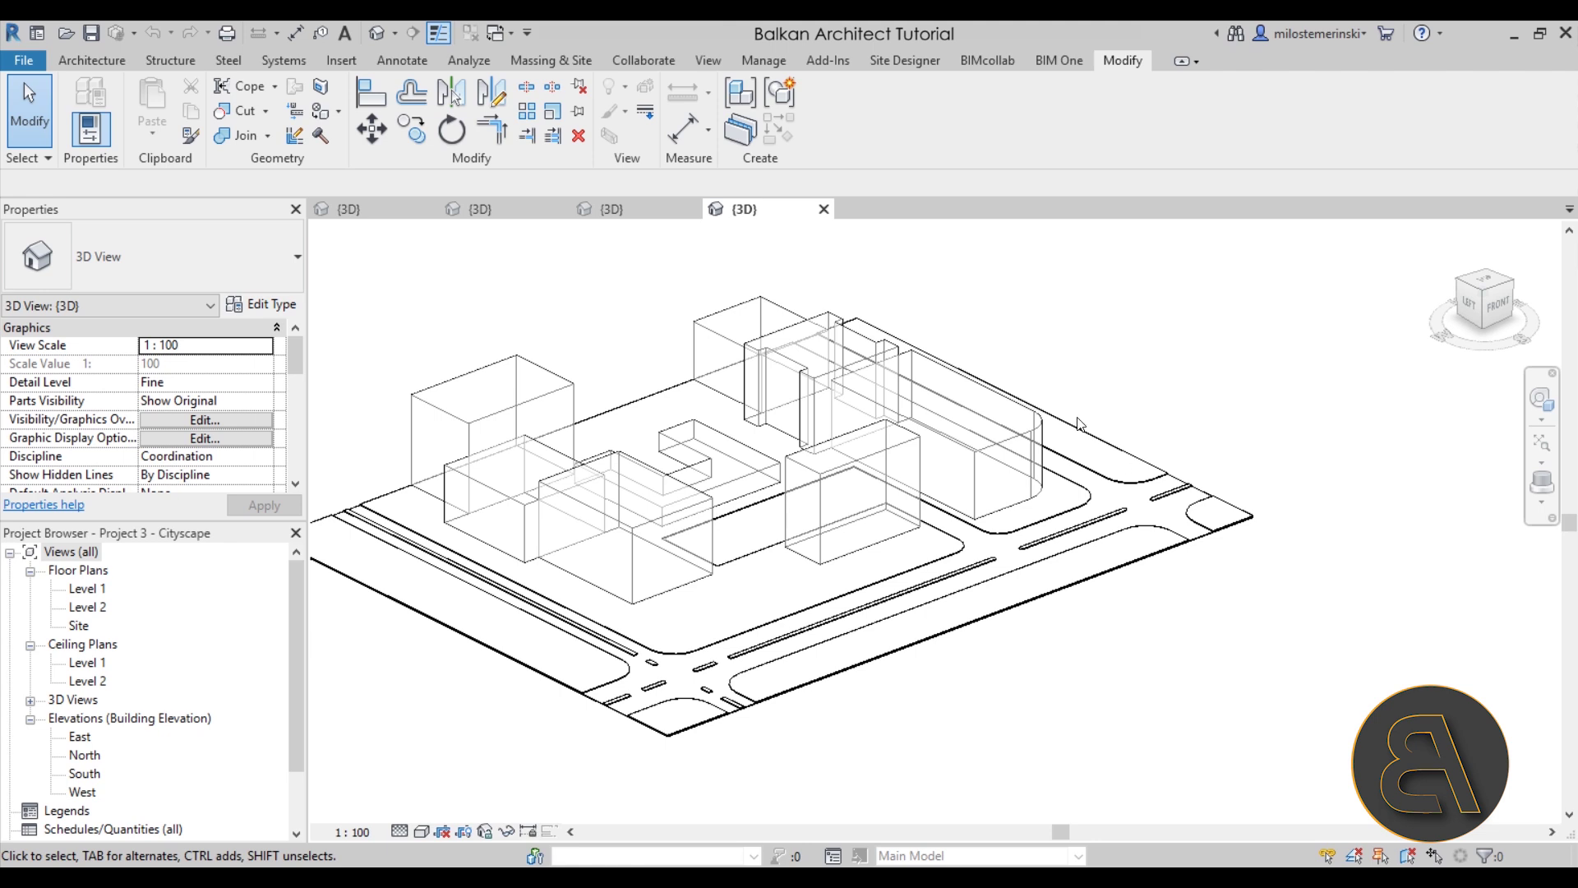
middle_click_drag(603, 541, 721, 572, "shift")
Switch to the jazz center project's 3D view and examine the main building and its surrounding city context from several angles
left_click(693, 207)
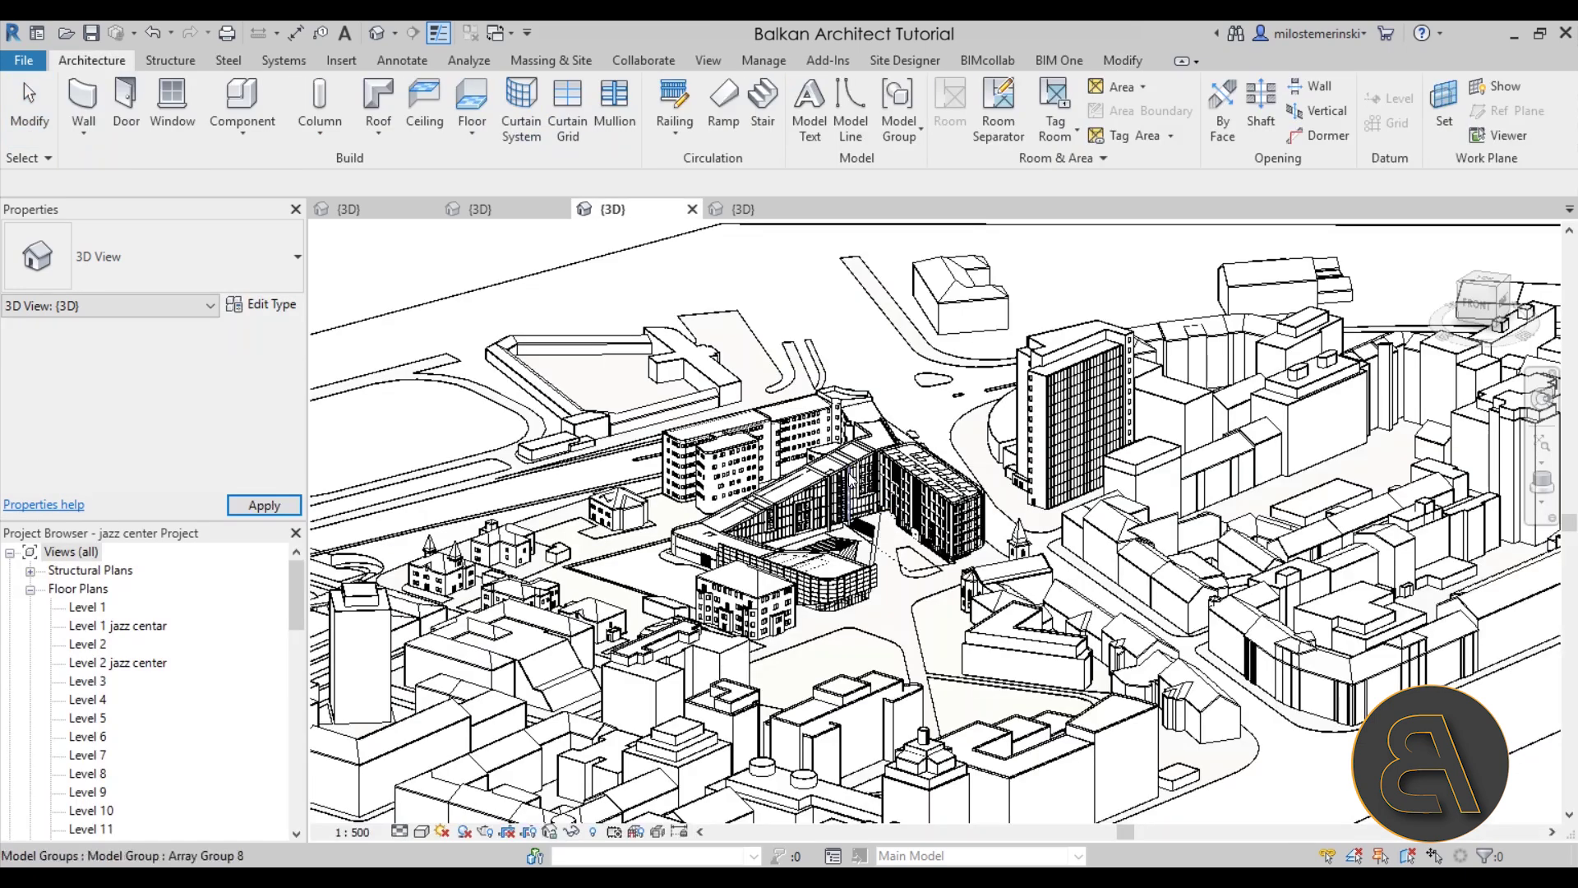
middle_click_drag(850, 622, 837, 594)
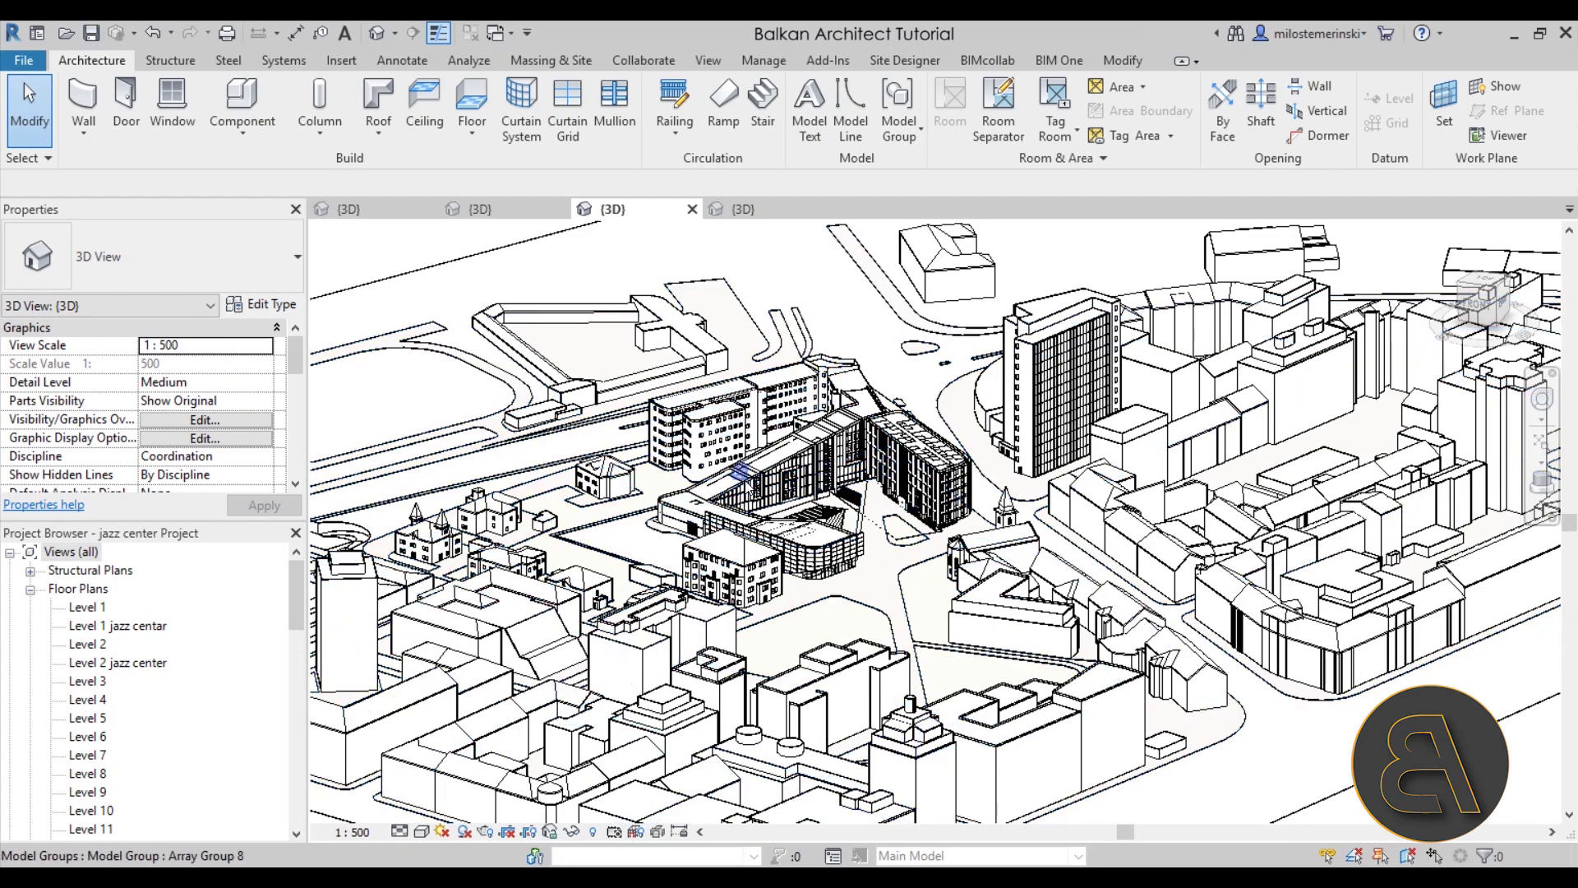
middle_click_drag(860, 347, 866, 345)
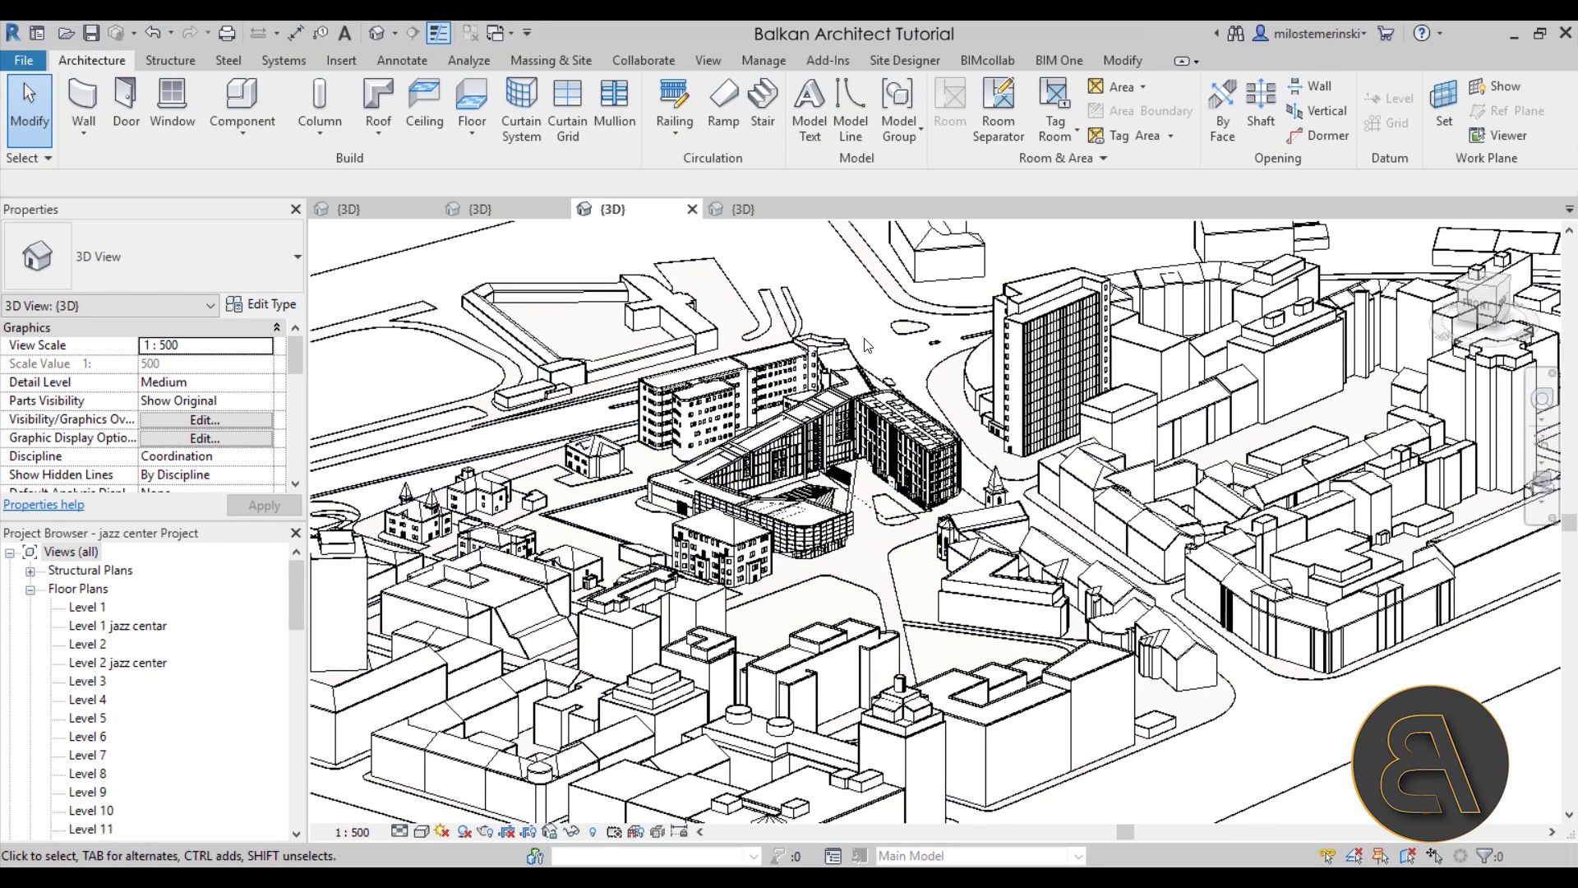
scroll(868, 346, "up", 2)
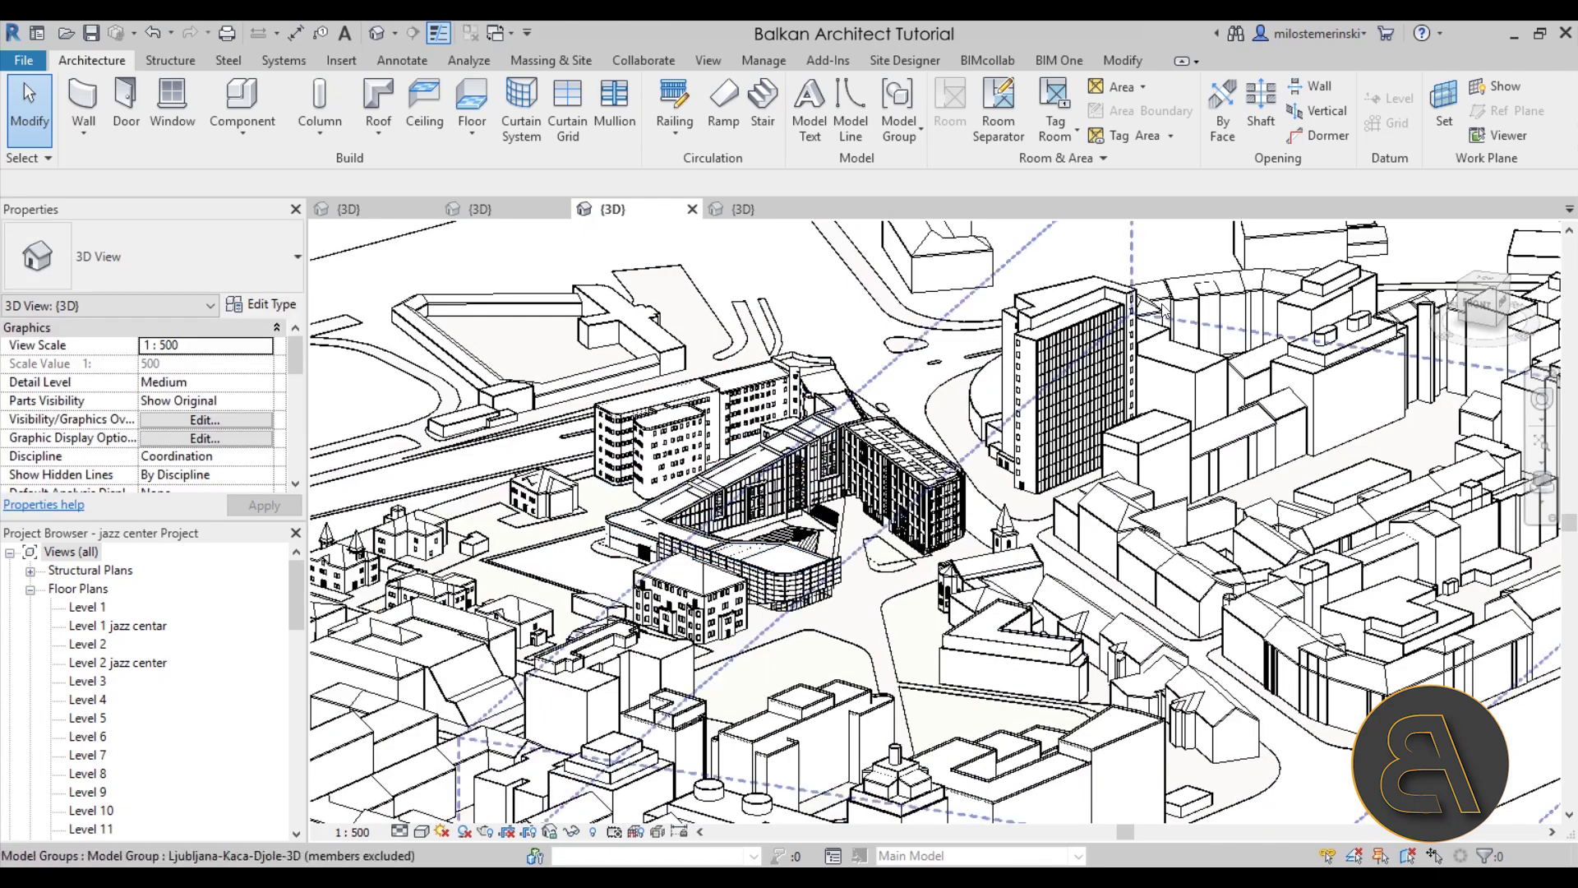
middle_click_drag(970, 345, 869, 458, "shift")
scroll(911, 369, "up", 2)
scroll(910, 366, "down", 1)
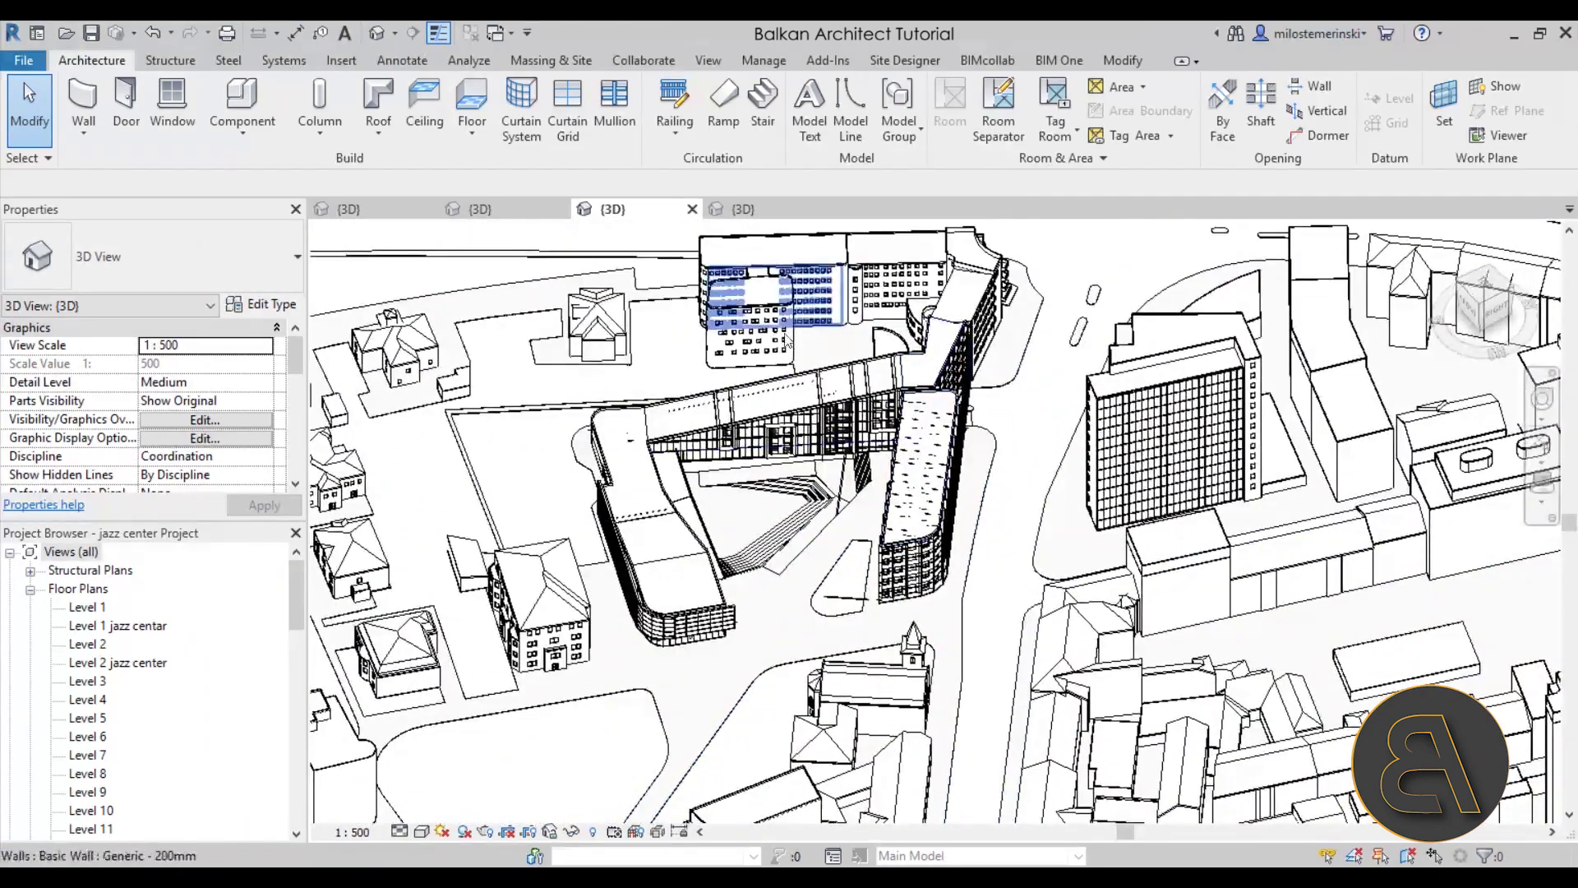
middle_click_drag(966, 386, 946, 246, "shift")
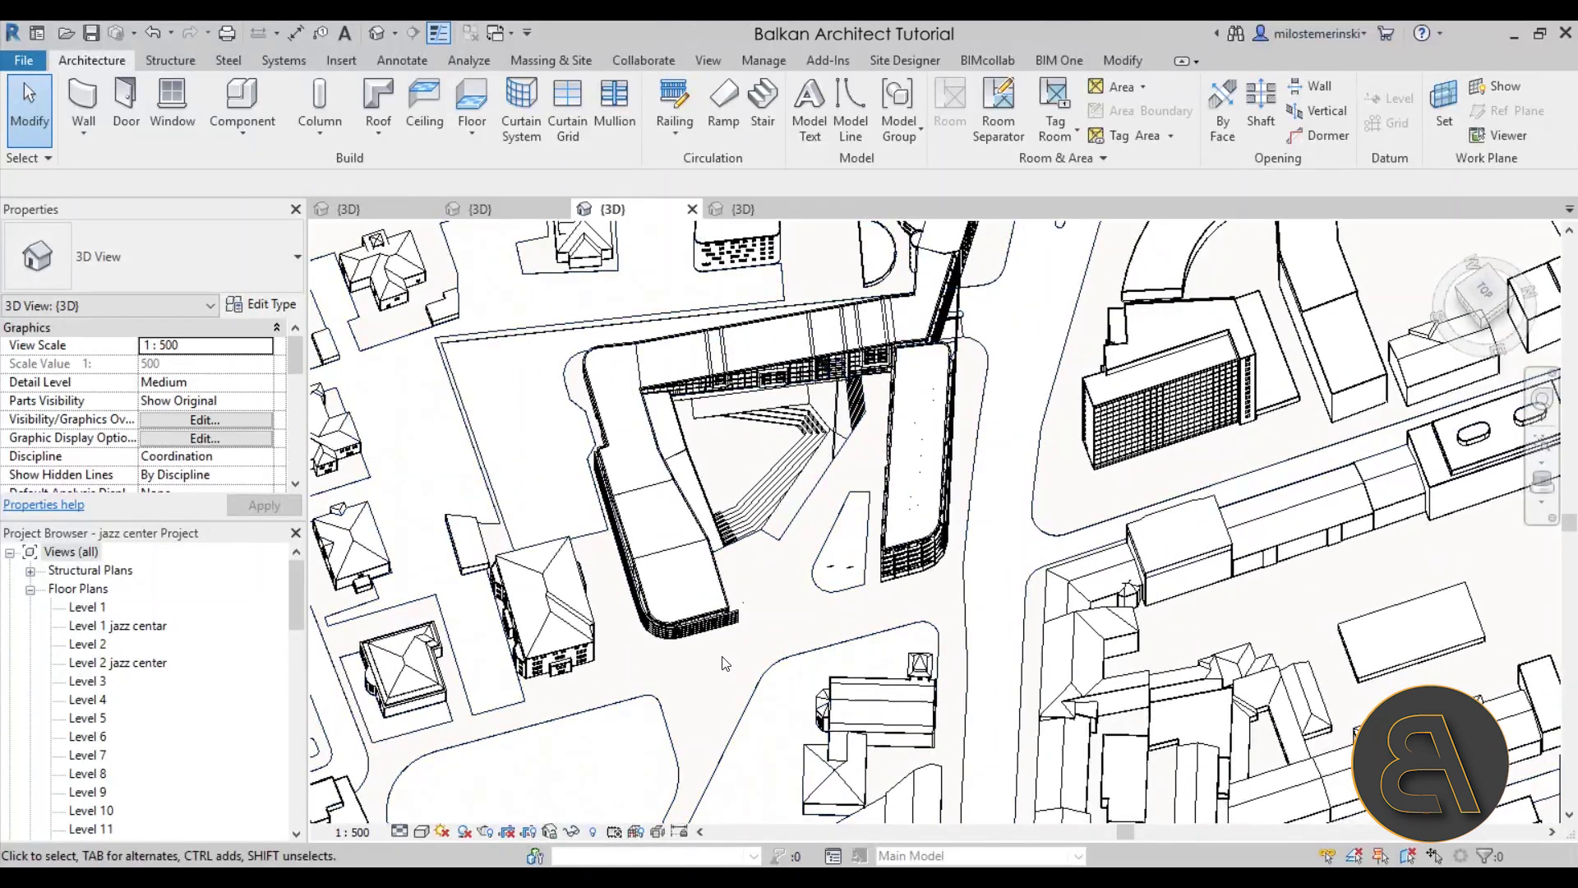
middle_click_drag(972, 286, 878, 561, "shift")
middle_click_drag(907, 660, 939, 582)
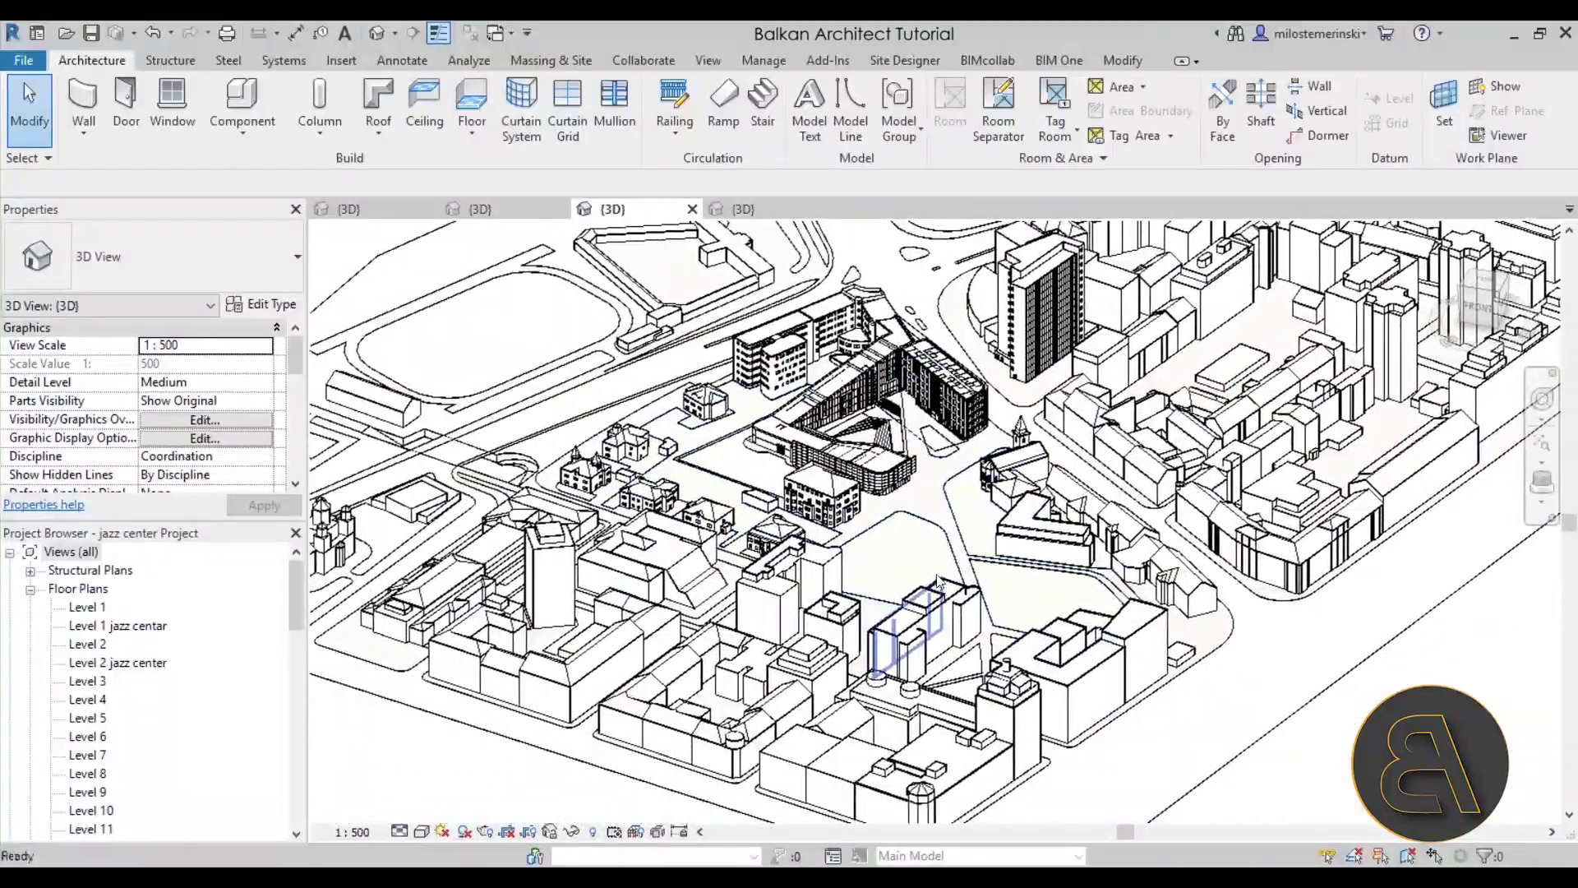
scroll(936, 543, "down", 2)
scroll(905, 579, "down", 1)
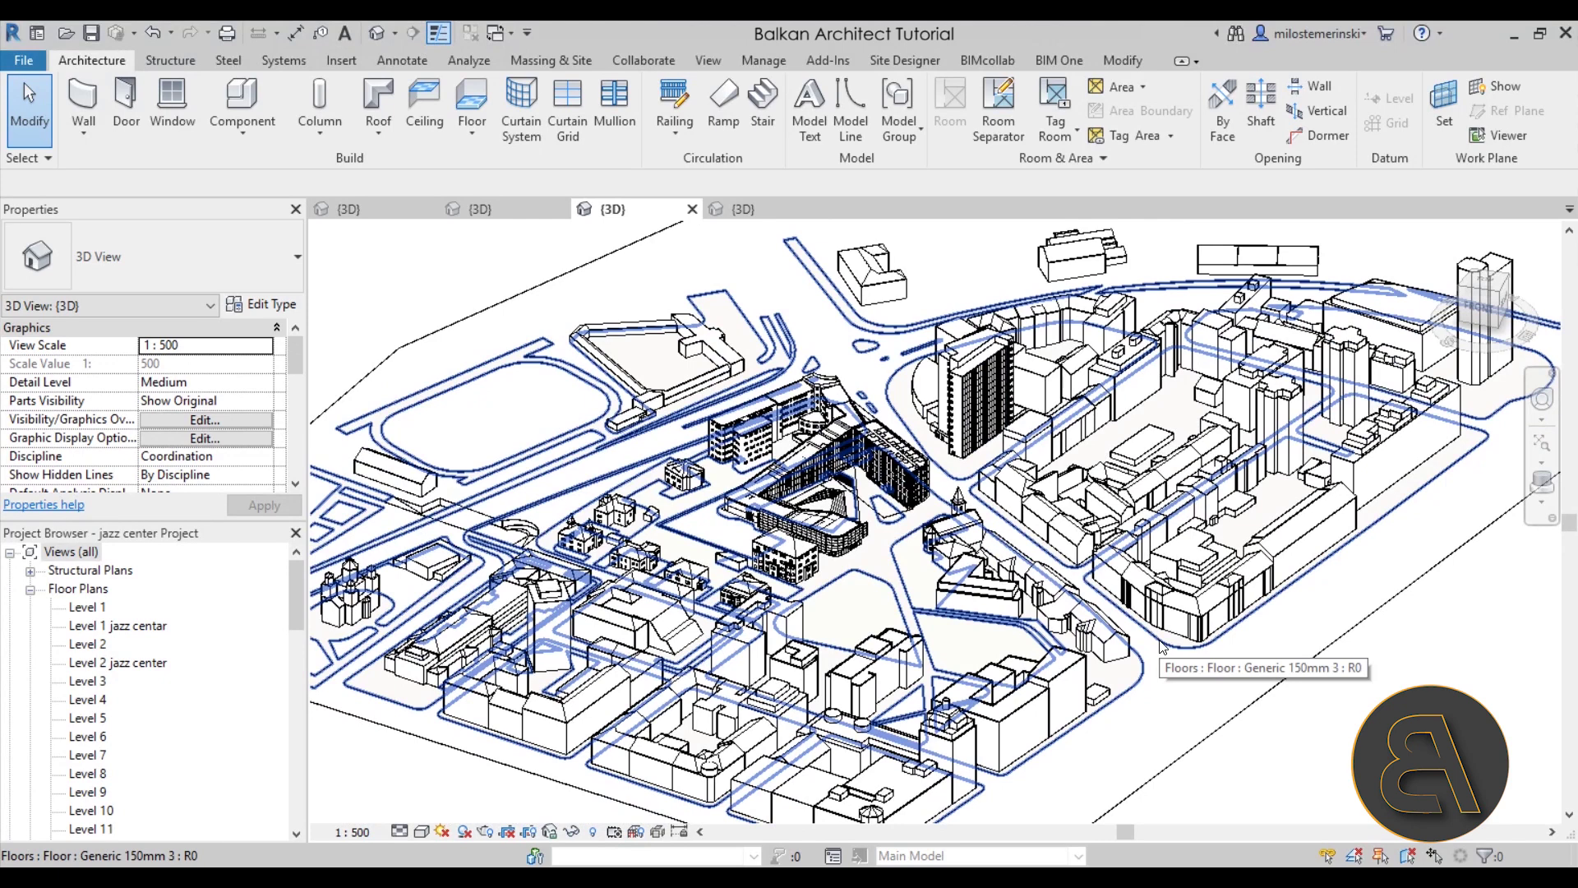
Switch to the research center project's 3D view and examine the building footprint linework of the neighbouring blocks
left_click(740, 210)
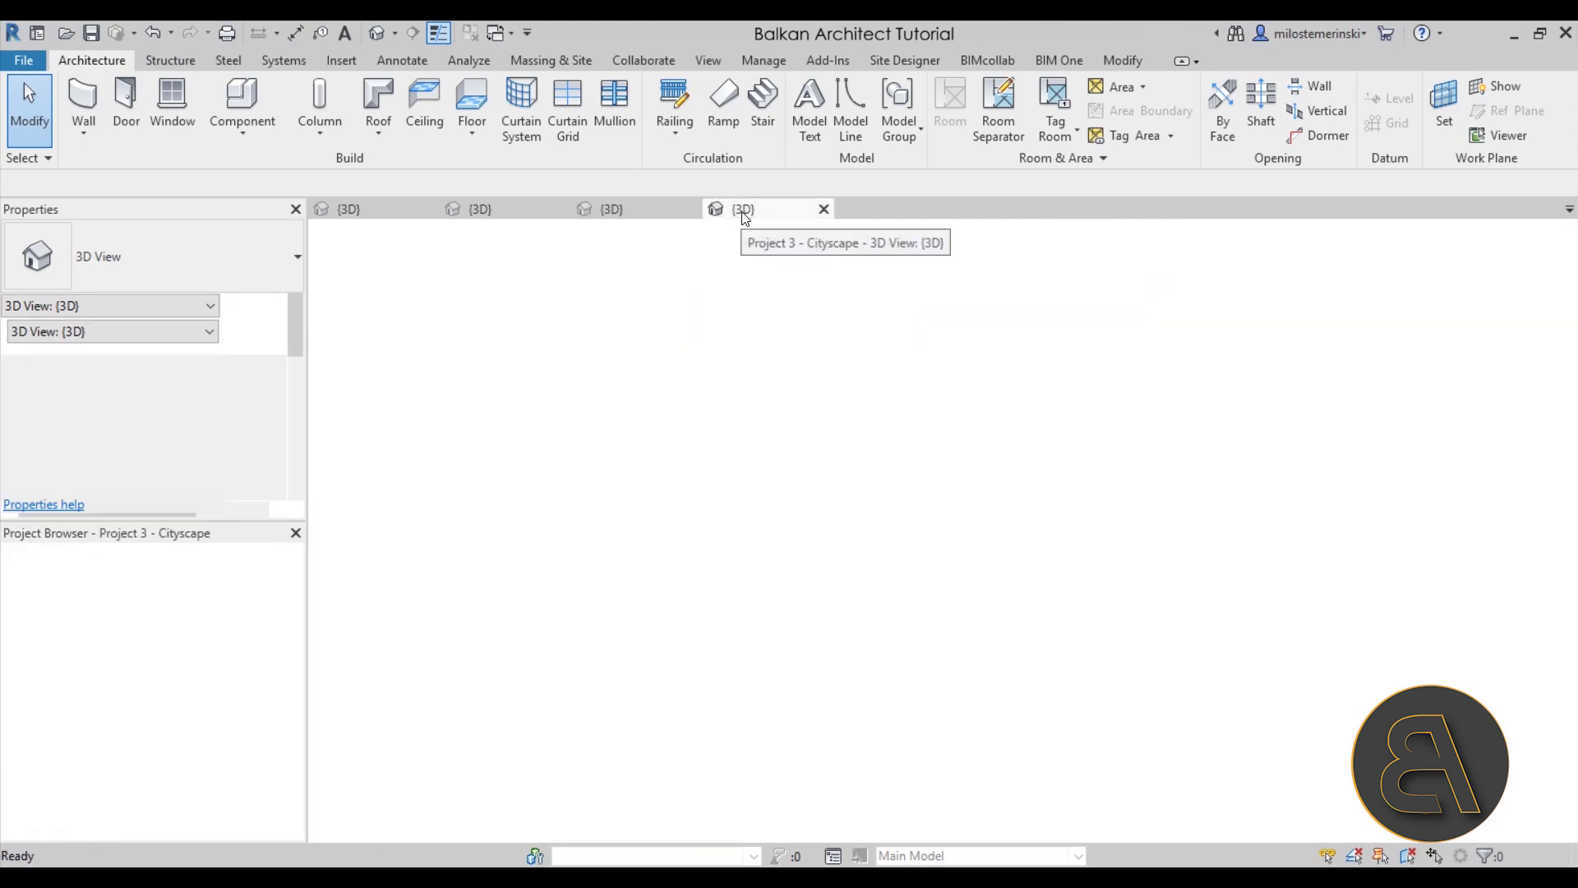
left_click(493, 212)
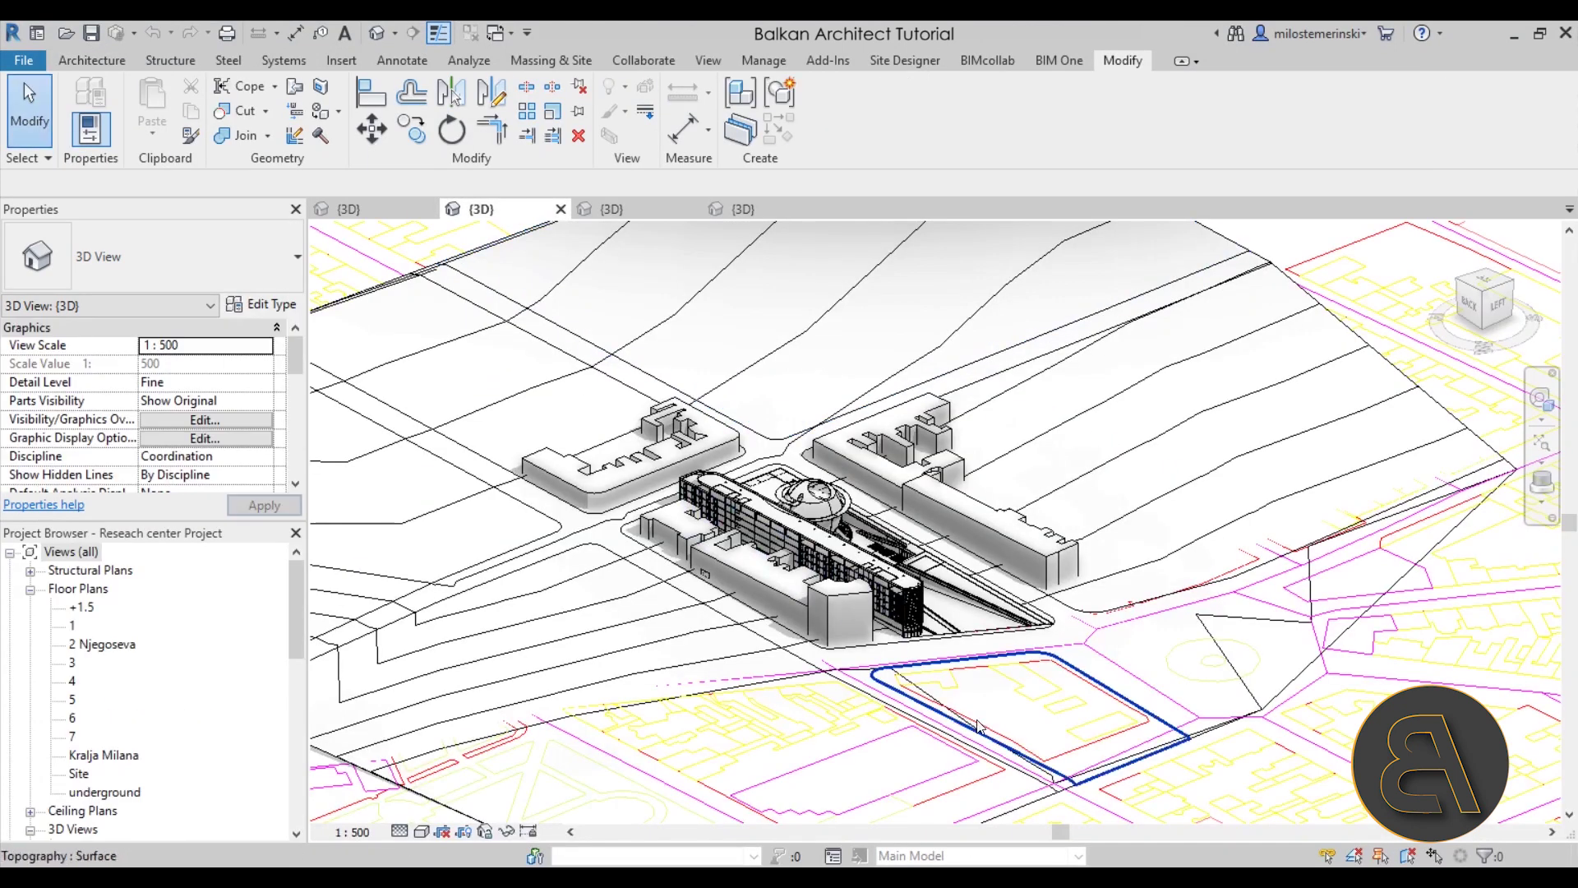
scroll(1174, 574, "up", 3)
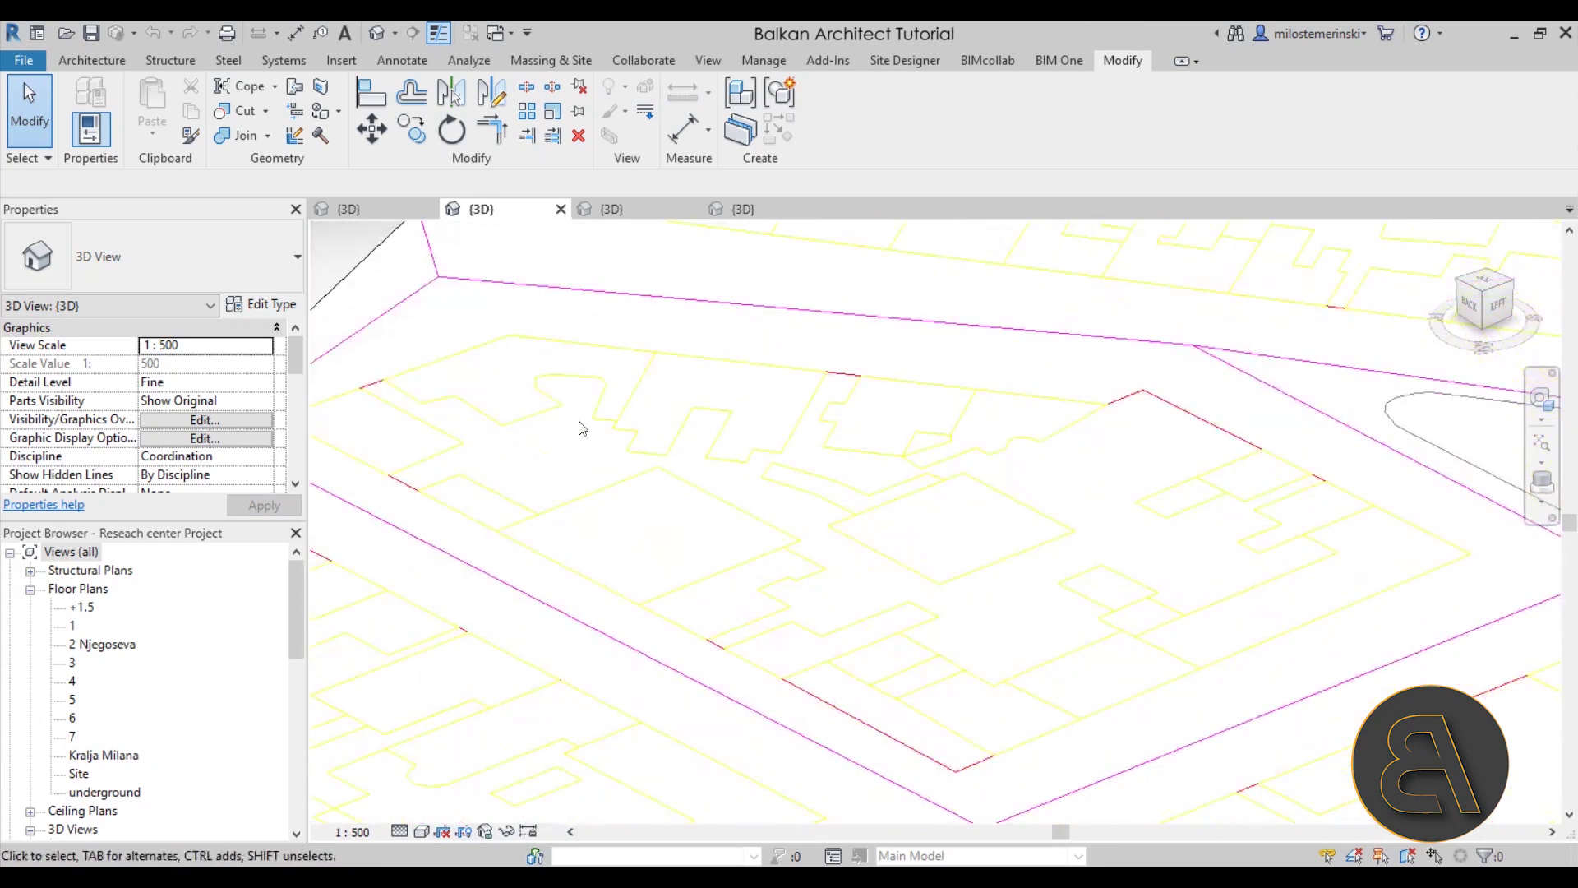
Return to the jazz center project's 3D view and look over the modeled city blocks as a whole
left_click(743, 207)
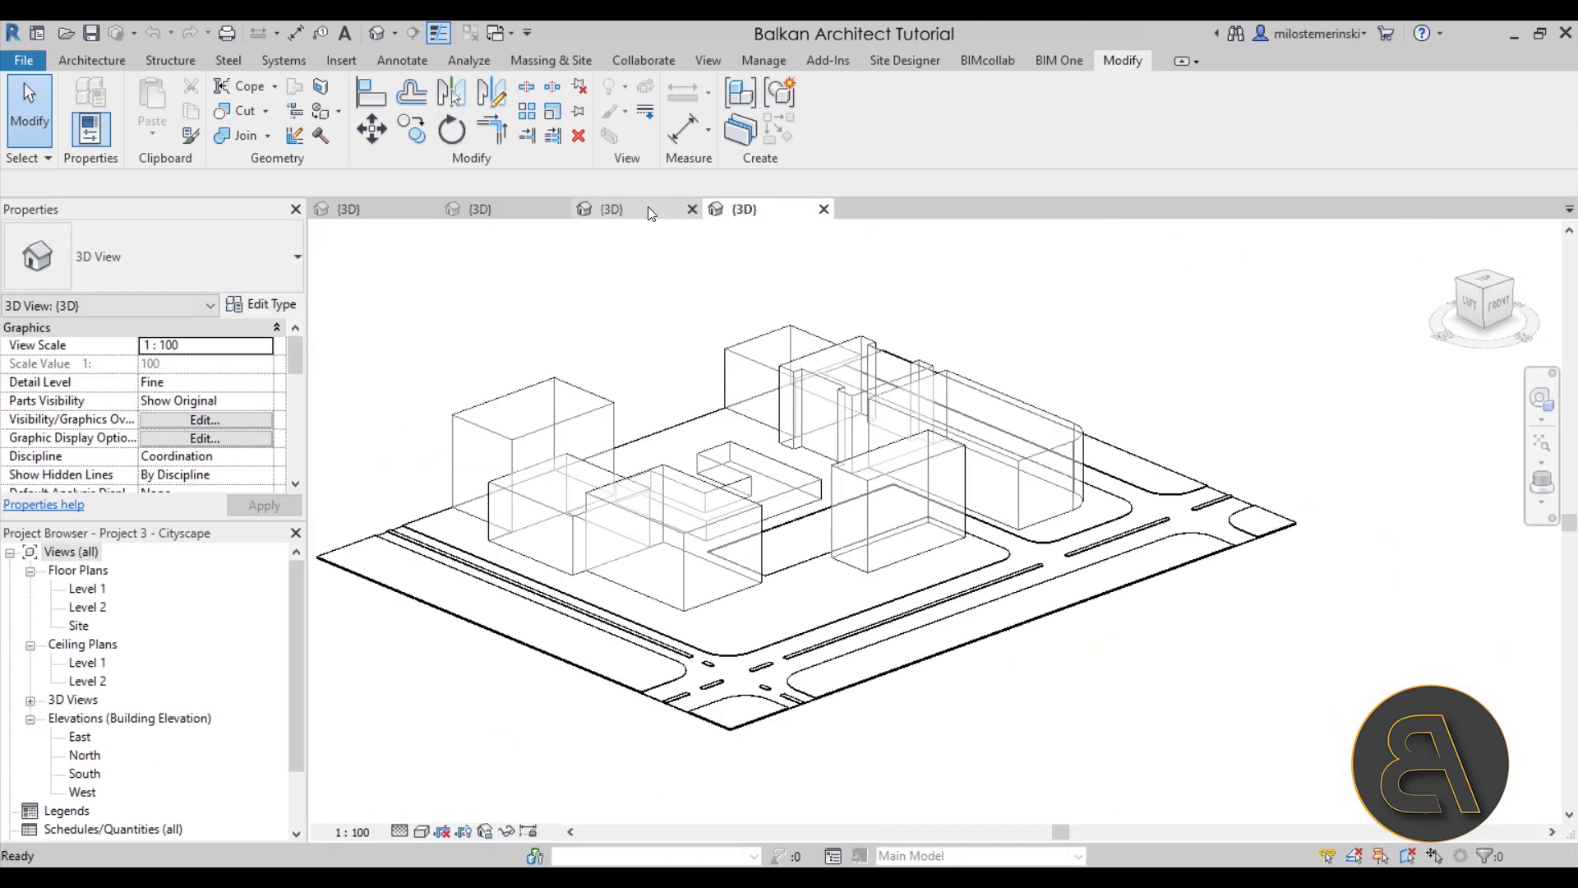
left_click(642, 211)
scroll(955, 541, "up", 5)
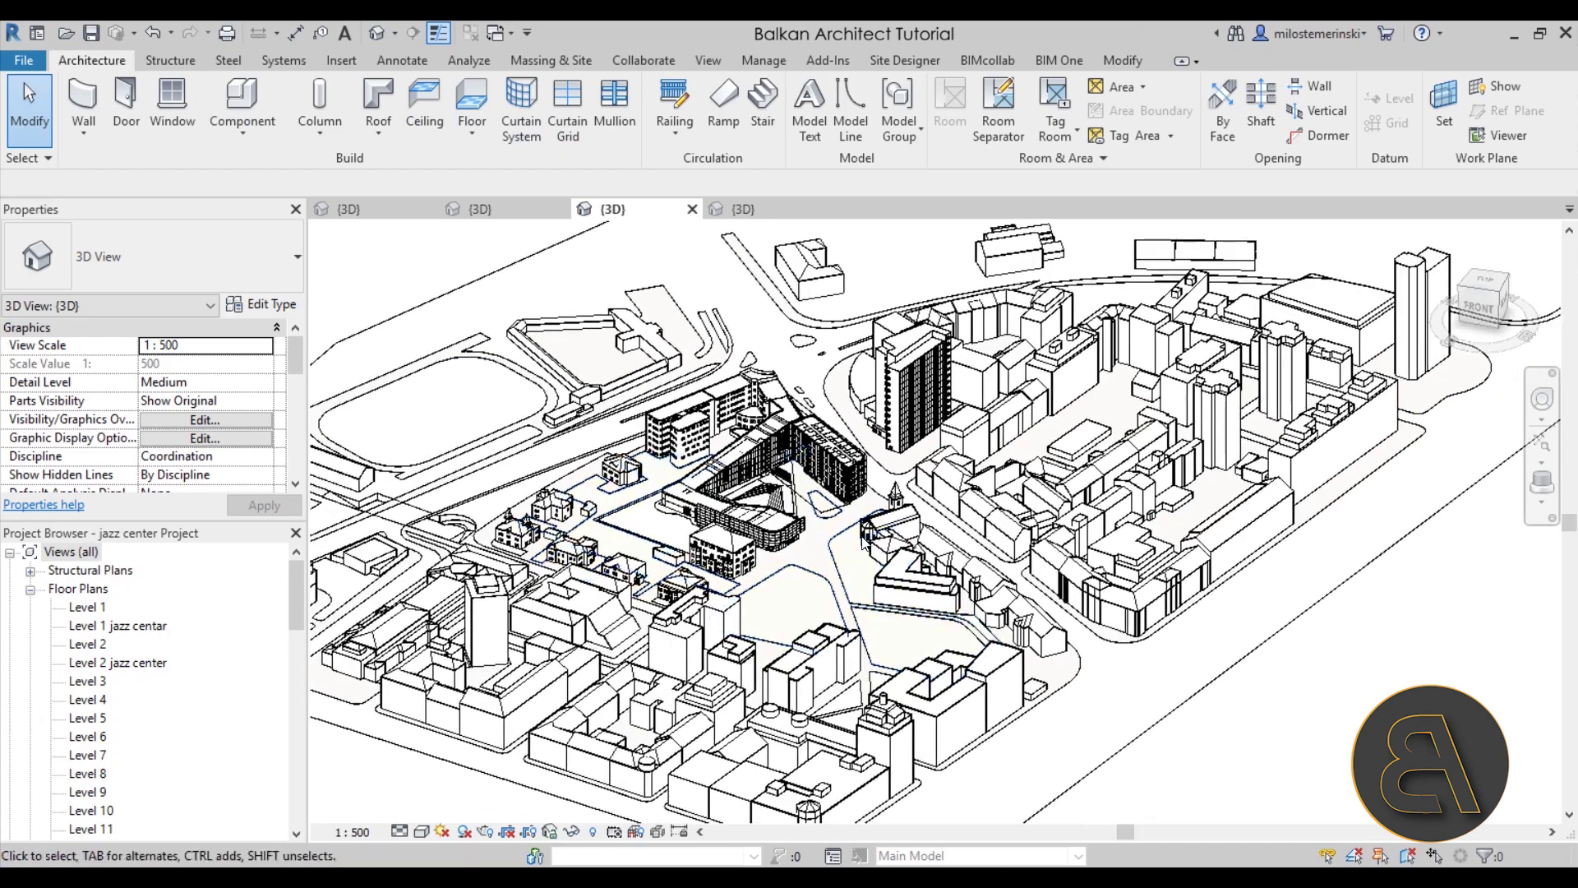
scroll(856, 624, "down", 1)
mouse_move(855, 624)
middle_mouse_down()
mouse_move(920, 599)
mouse_move(882, 608)
middle_mouse_up()
scroll(882, 606, "down", 4)
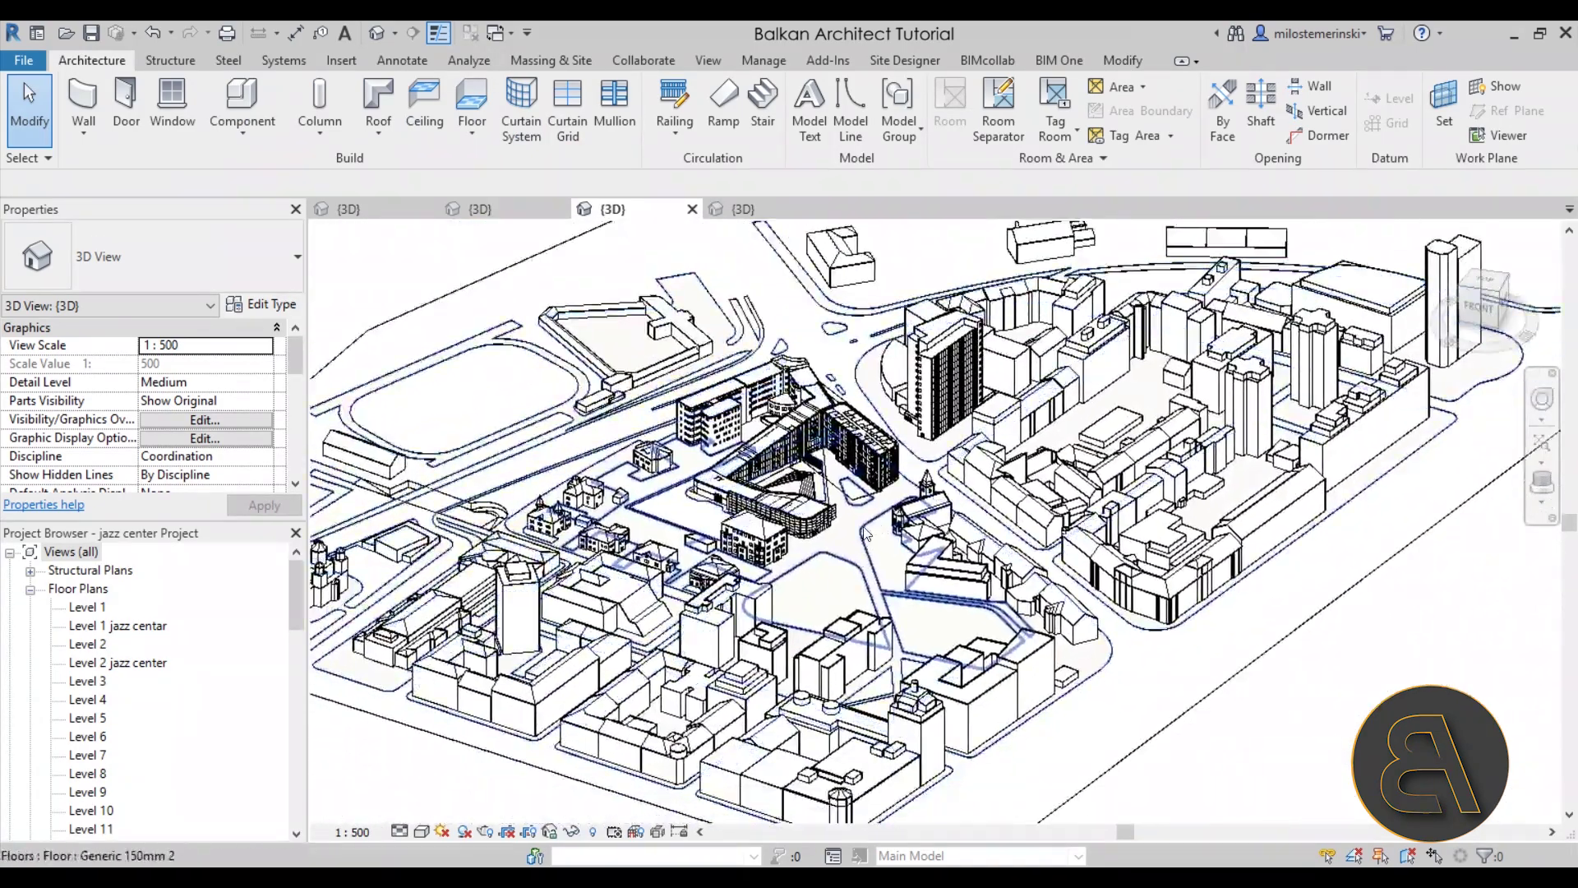
Inspect the floor slab on top of the octagonal tower beyond the city blocks and clear the selection
scroll(1237, 381, "up", 5)
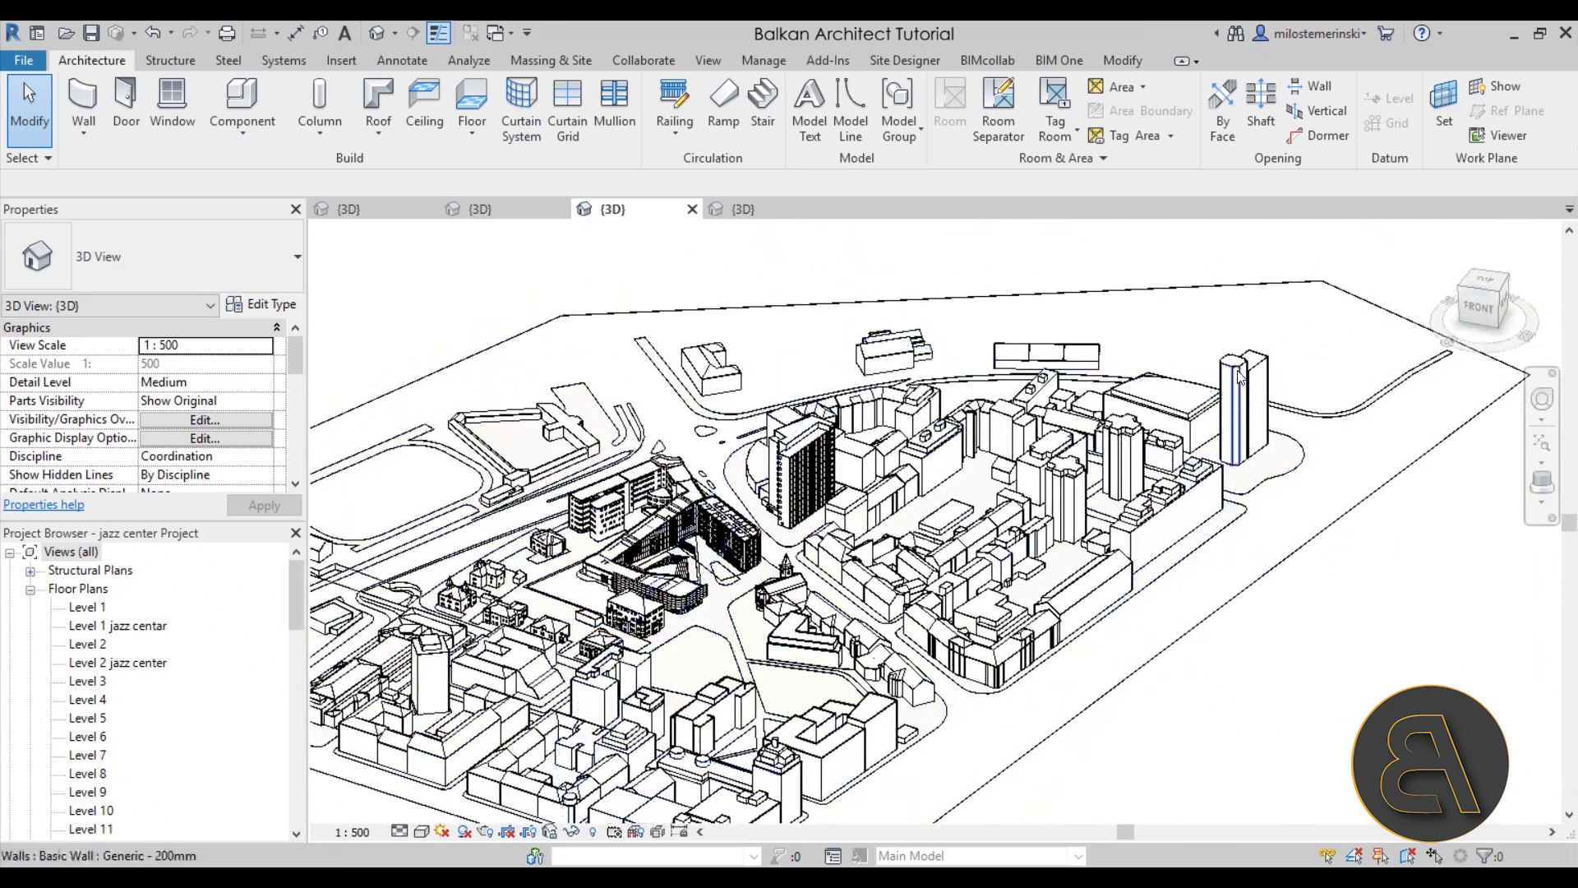
scroll(1237, 381, "up", 2)
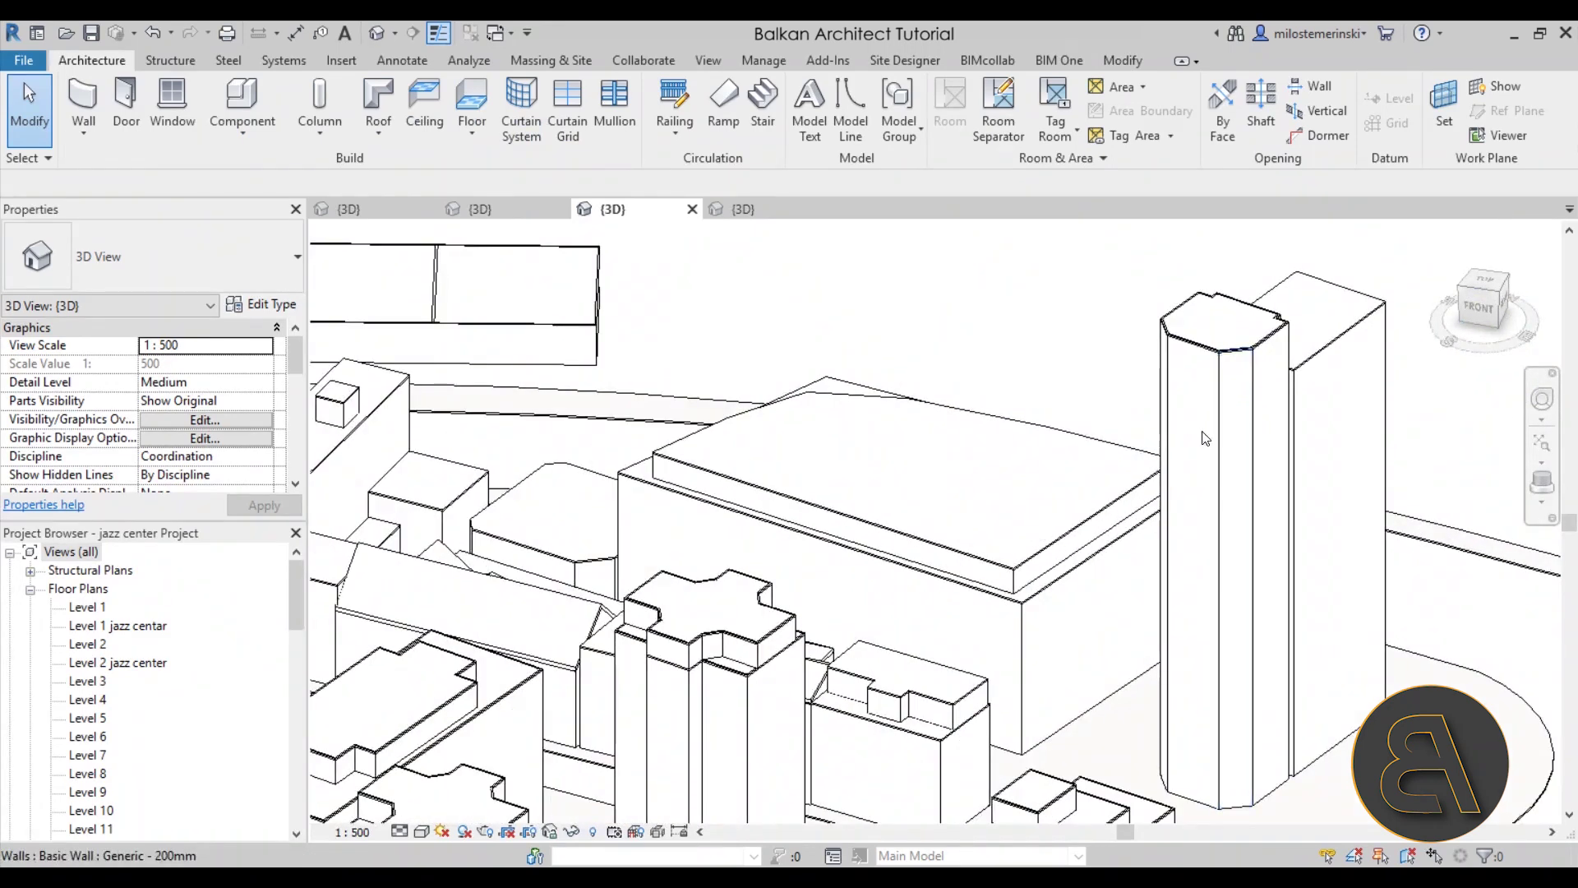
left_click(1194, 346)
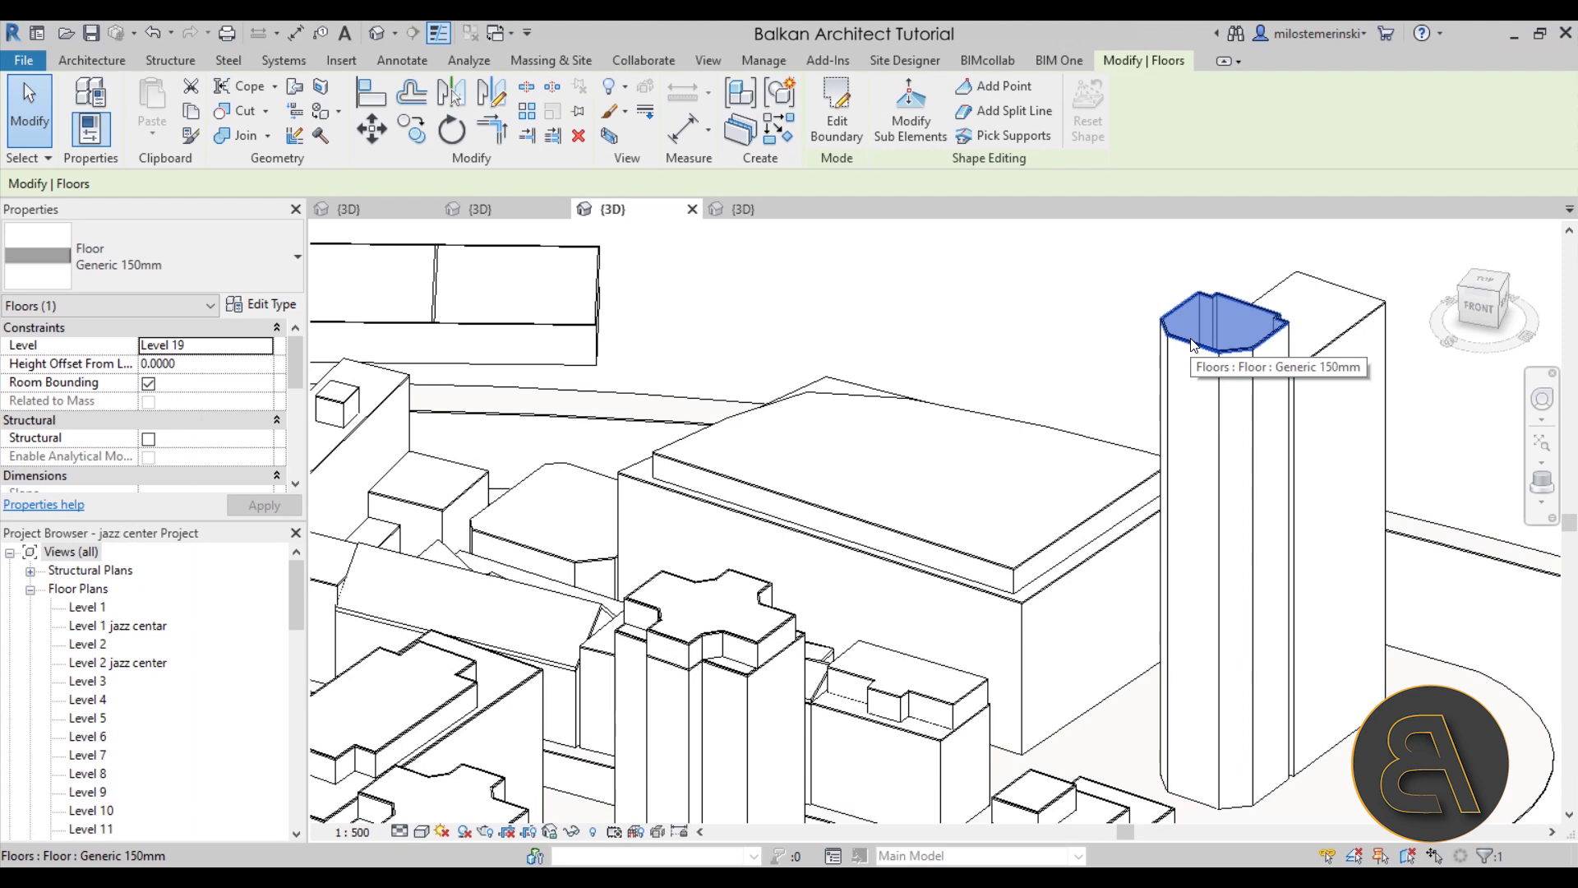
scroll(880, 518, "down", 1)
middle_click_drag(881, 518, 940, 370)
scroll(986, 609, "down", 2)
middle_click_drag(987, 608, 973, 465)
left_click(1251, 694)
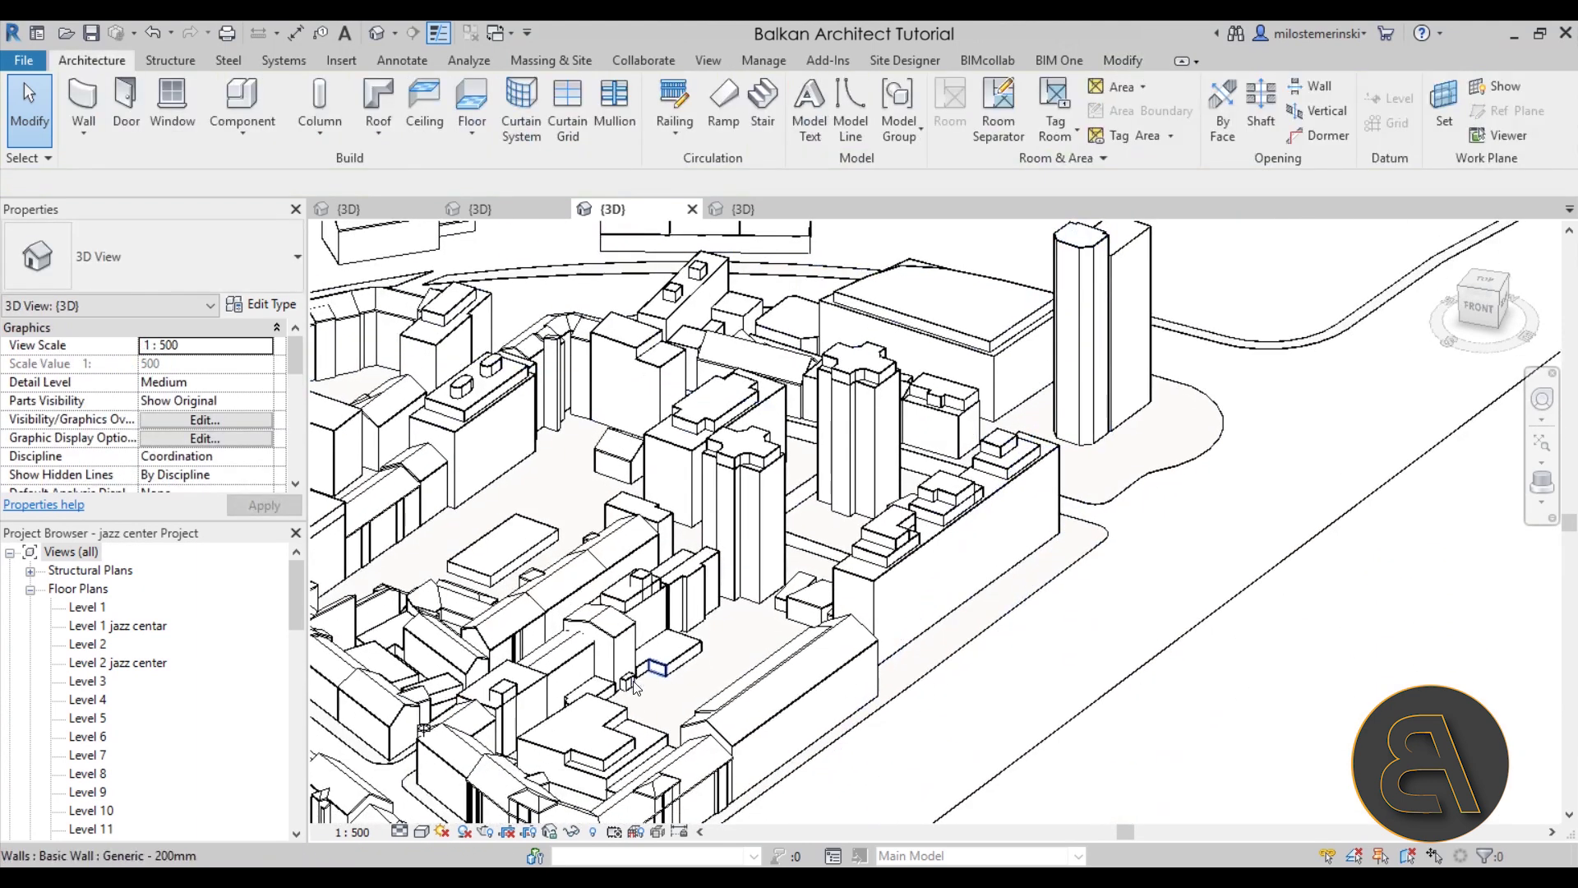
Examine the walls and pitched roofs of the context buildings in the dense city block
scroll(635, 669, "up", 2)
middle_click_drag(621, 661, 1014, 672)
scroll(1014, 673, "up", 2)
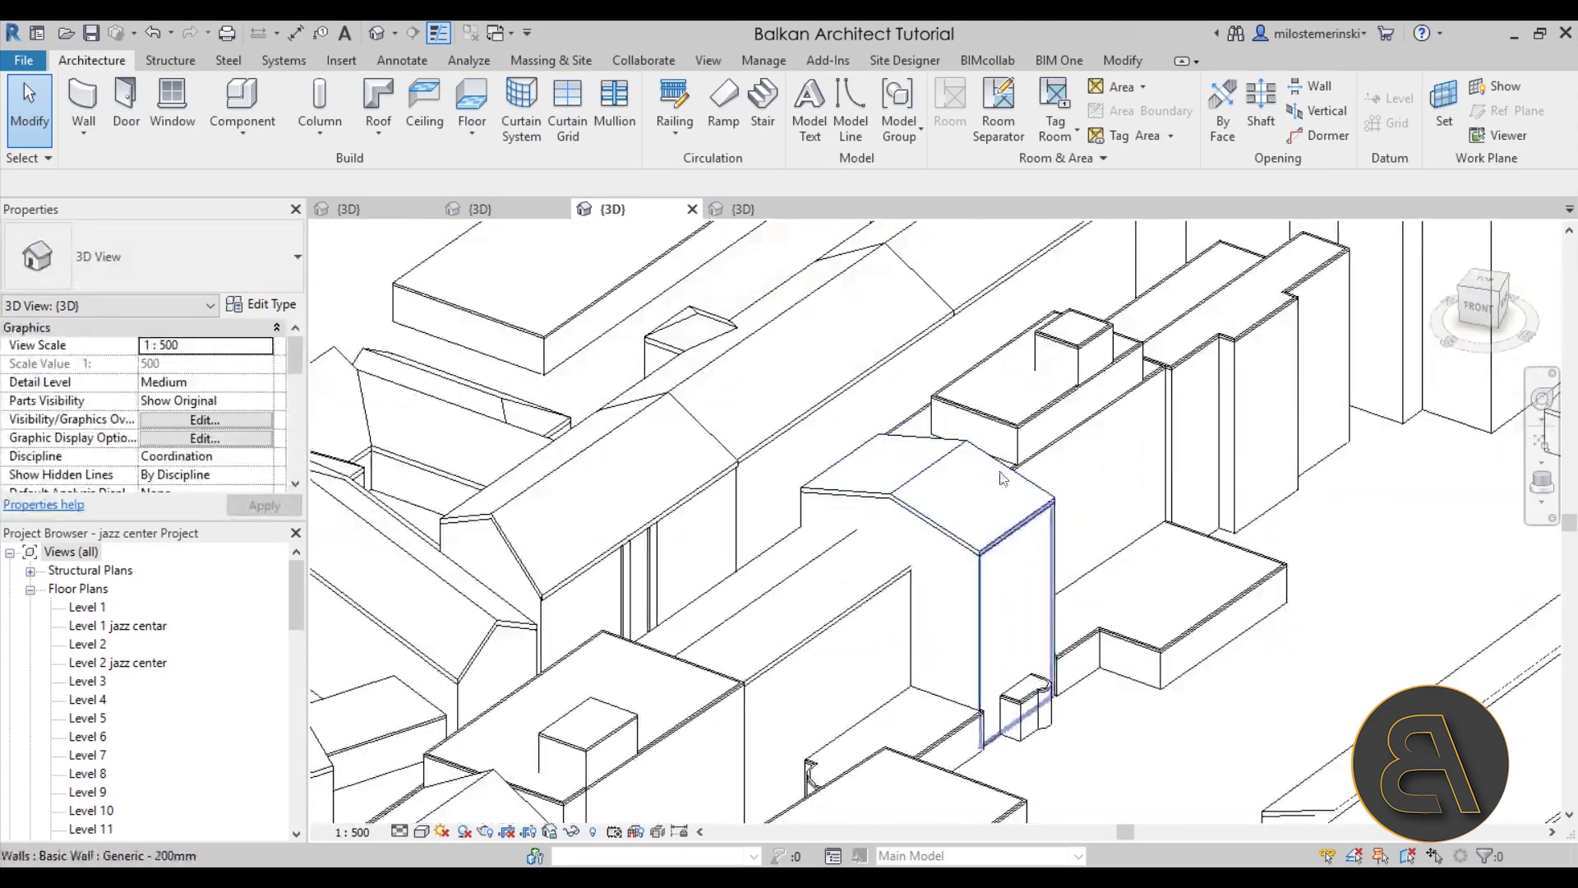
scroll(962, 437, "down", 3)
middle_click_drag(714, 545, 758, 600)
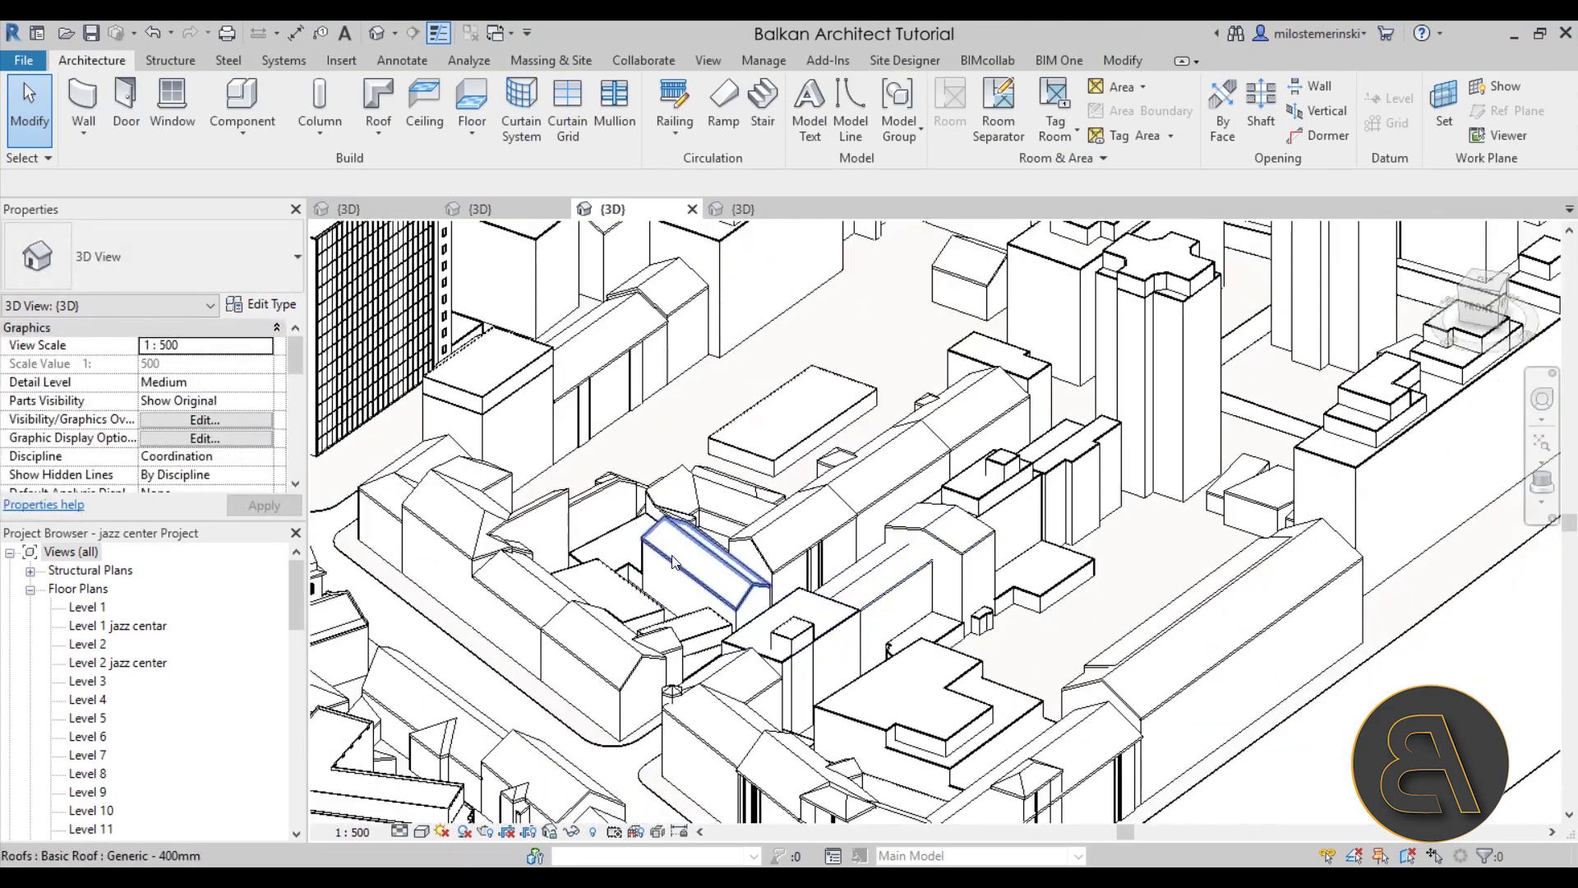
Turn on shadows in the jazz center project's 3D view
middle_click_drag(687, 481, 1274, 275, "shift")
middle_click_drag(937, 666, 1205, 735, "shift")
middle_click_drag(731, 633, 794, 664)
left_click(463, 832)
Examine the walls and faceted roofs that form the multi-towered church in the city context
scroll(1011, 501, "down", 2)
middle_click_drag(978, 395, 863, 523, "shift")
middle_click_drag(773, 614, 842, 546, "shift")
scroll(842, 545, "up", 3)
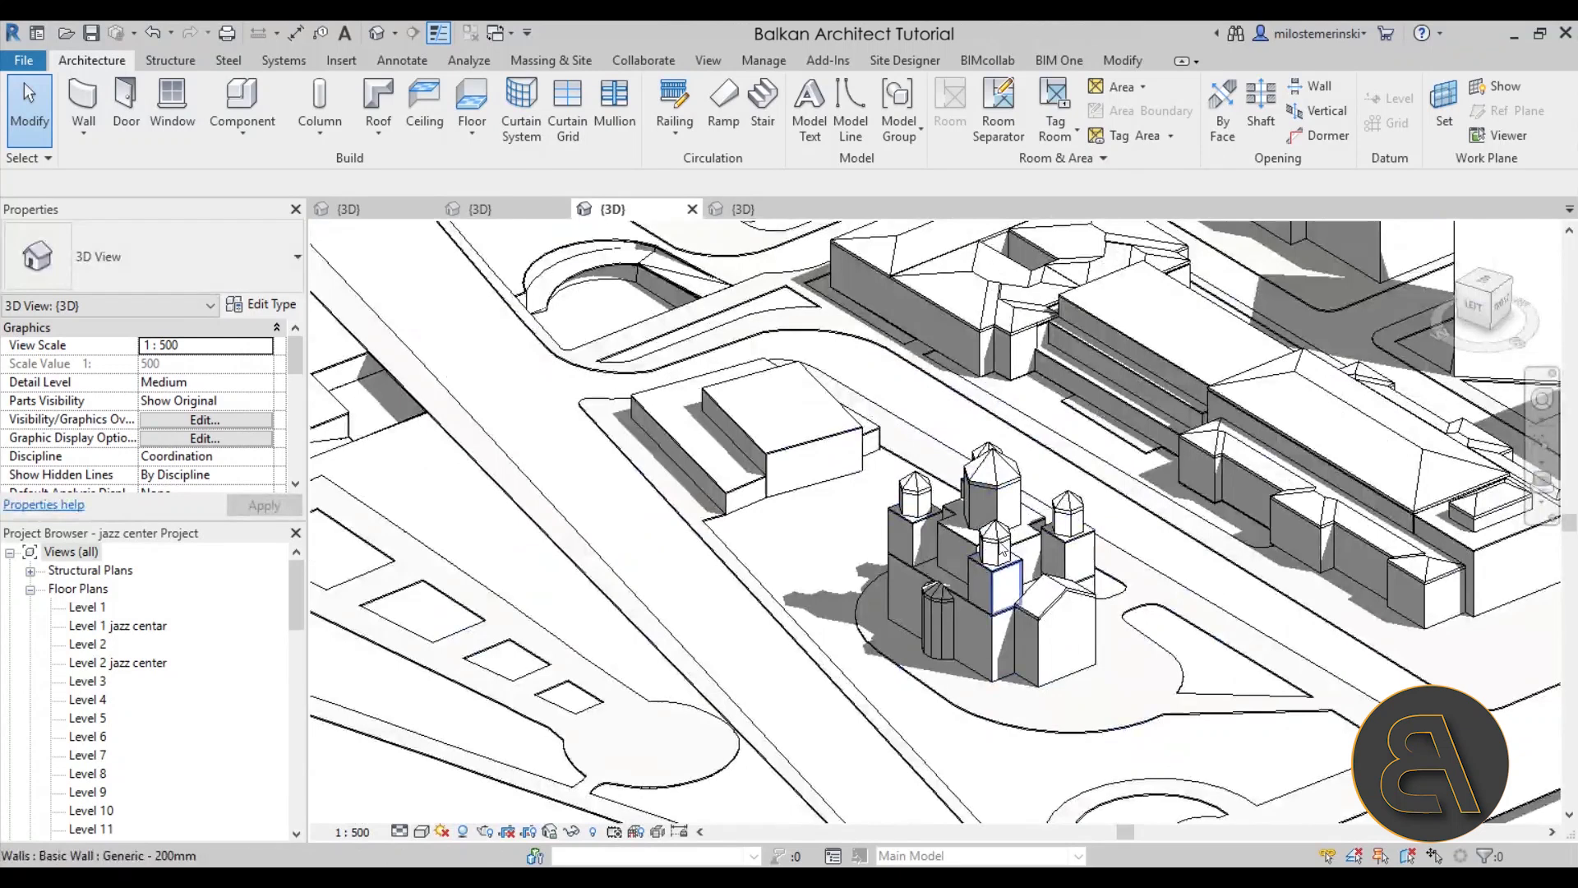
scroll(1003, 549, "up", 2)
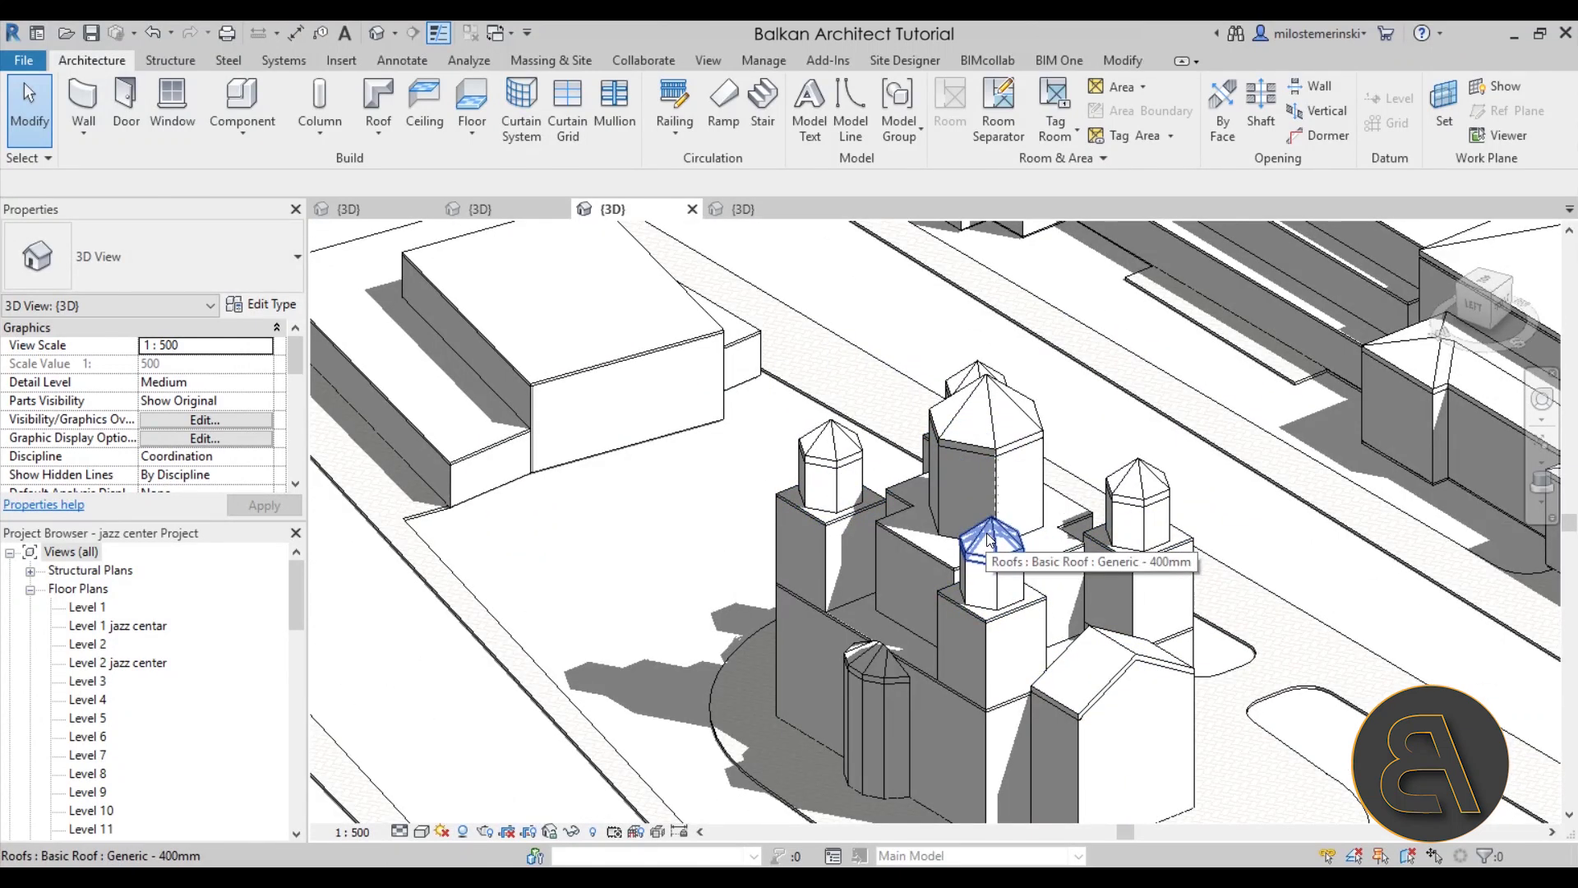
scroll(989, 538, "down", 3)
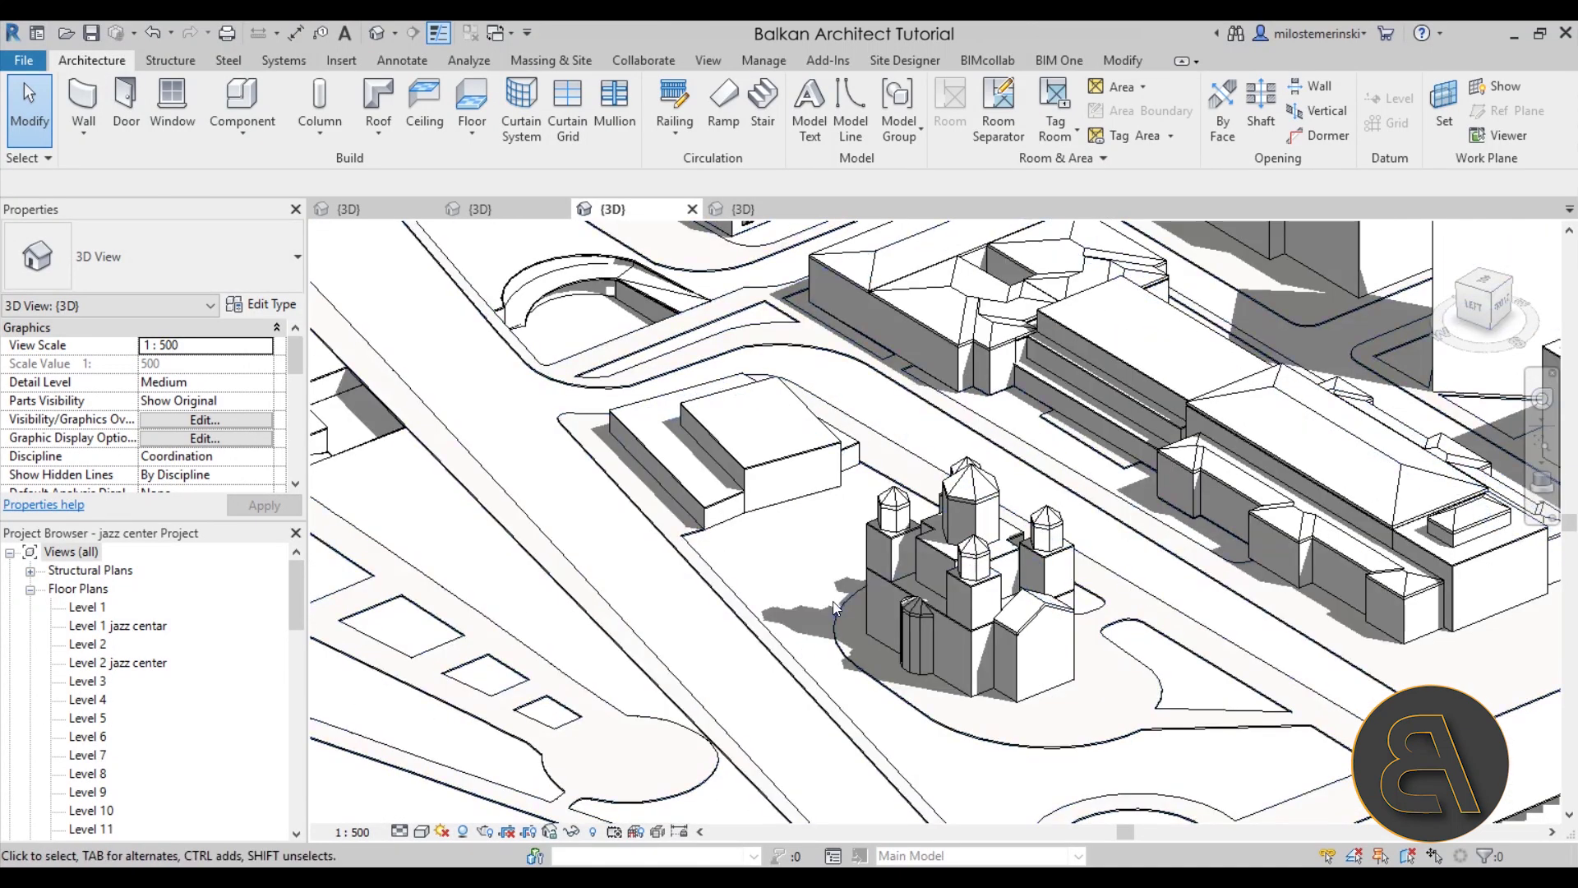
scroll(831, 554, "down", 1)
Examine the sloped main building and the windowed blocks directly beside it
middle_click_drag(806, 561, 282, 376)
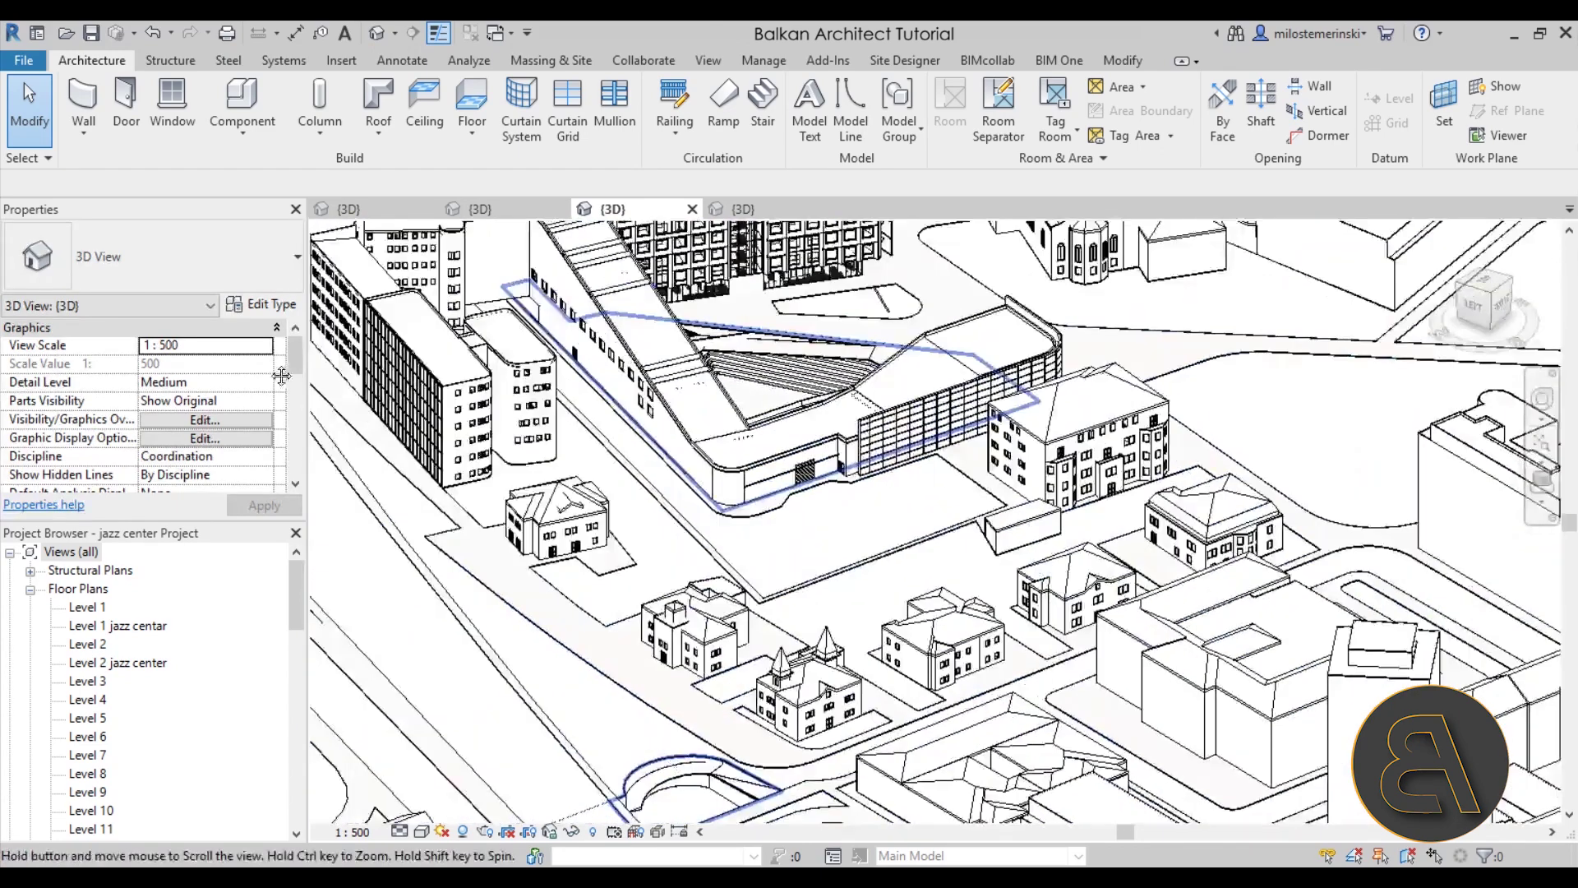
scroll(465, 436, "up", 3)
middle_click_drag(419, 510, 477, 503, "shift")
middle_click_drag(757, 464, 659, 646)
scroll(689, 712, "down", 2)
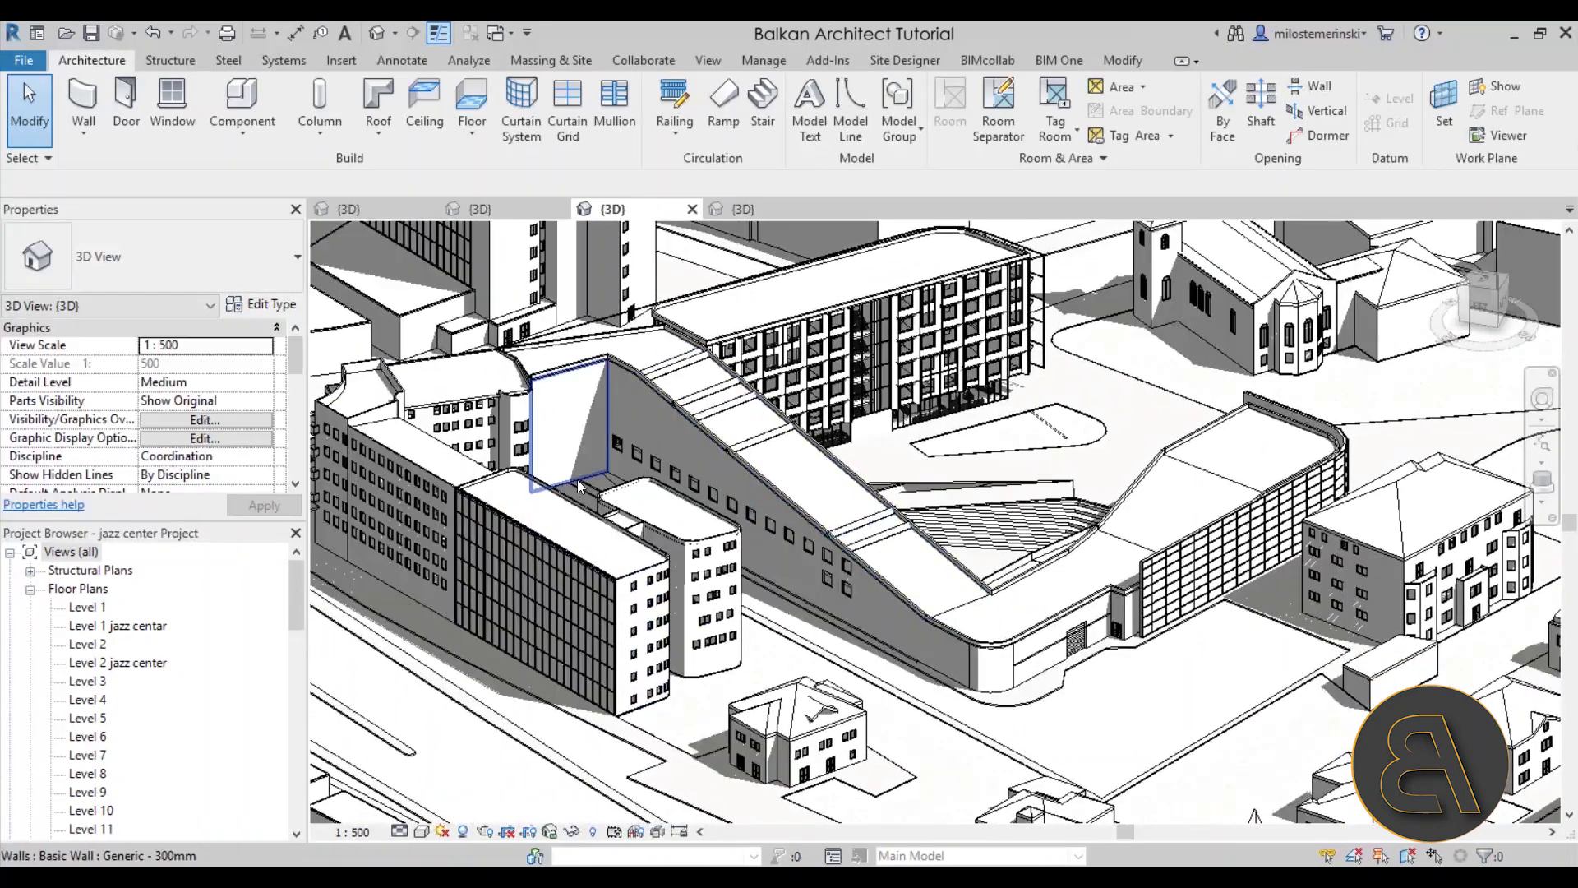
mouse_move(755, 564)
middle_mouse_down()
mouse_move(749, 457)
mouse_move(693, 501)
mouse_move(684, 605)
mouse_move(655, 531)
middle_mouse_up()
scroll(747, 453, "up", 3)
scroll(698, 439, "down", 5)
scroll(684, 605, "down", 1)
Examine the church with the pointed bell tower, checking its walls, roofs and arched windows
middle_click_drag(1100, 544, 1110, 676)
scroll(1003, 374, "up", 5)
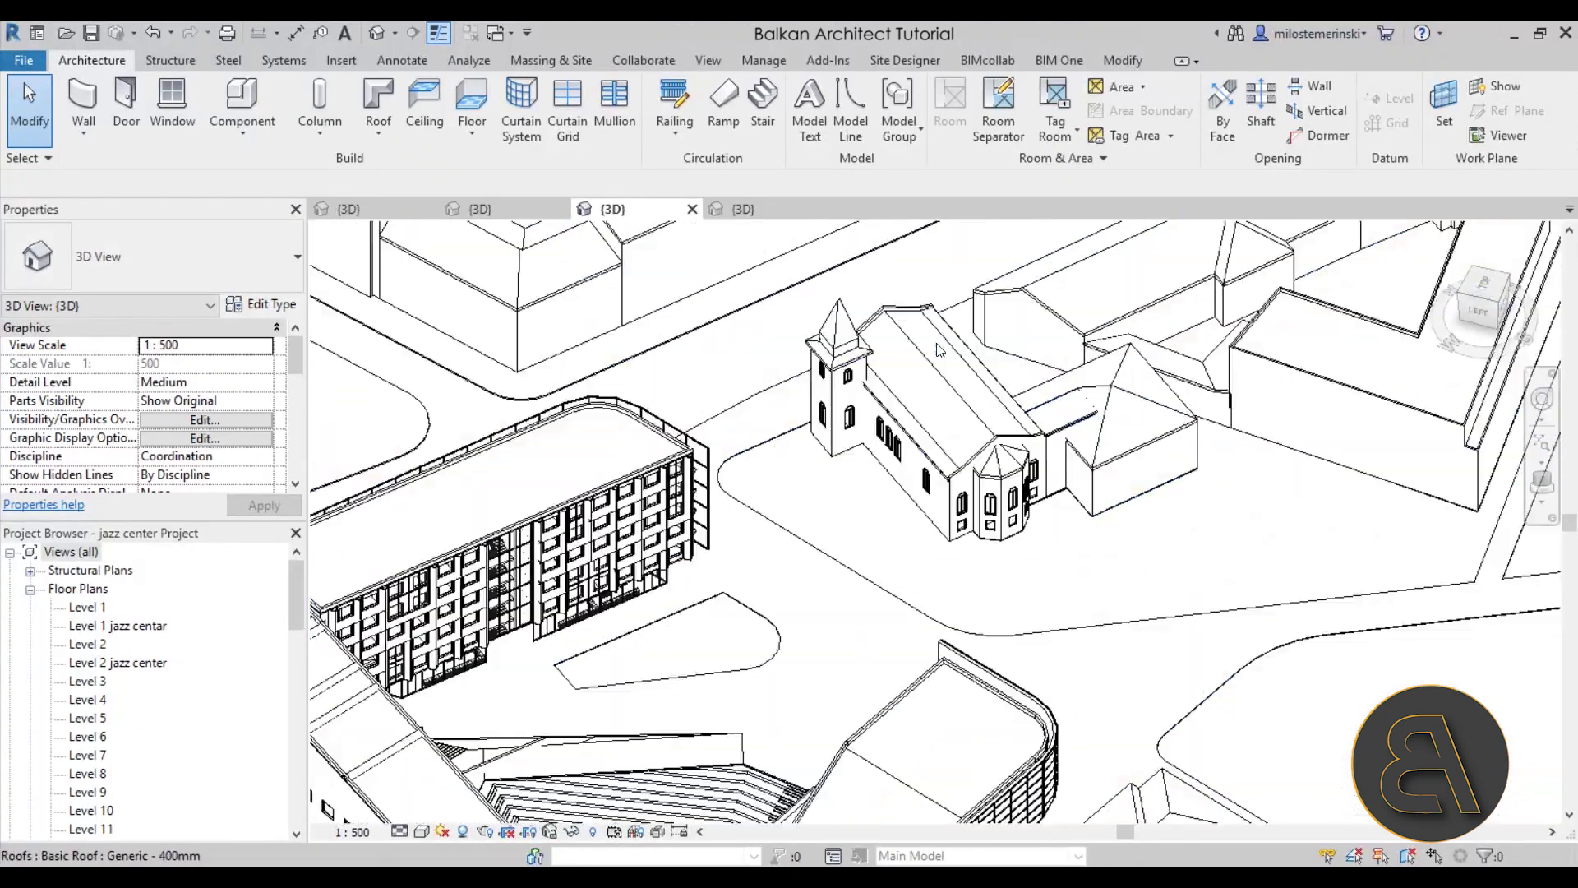
scroll(1003, 637, "up", 8)
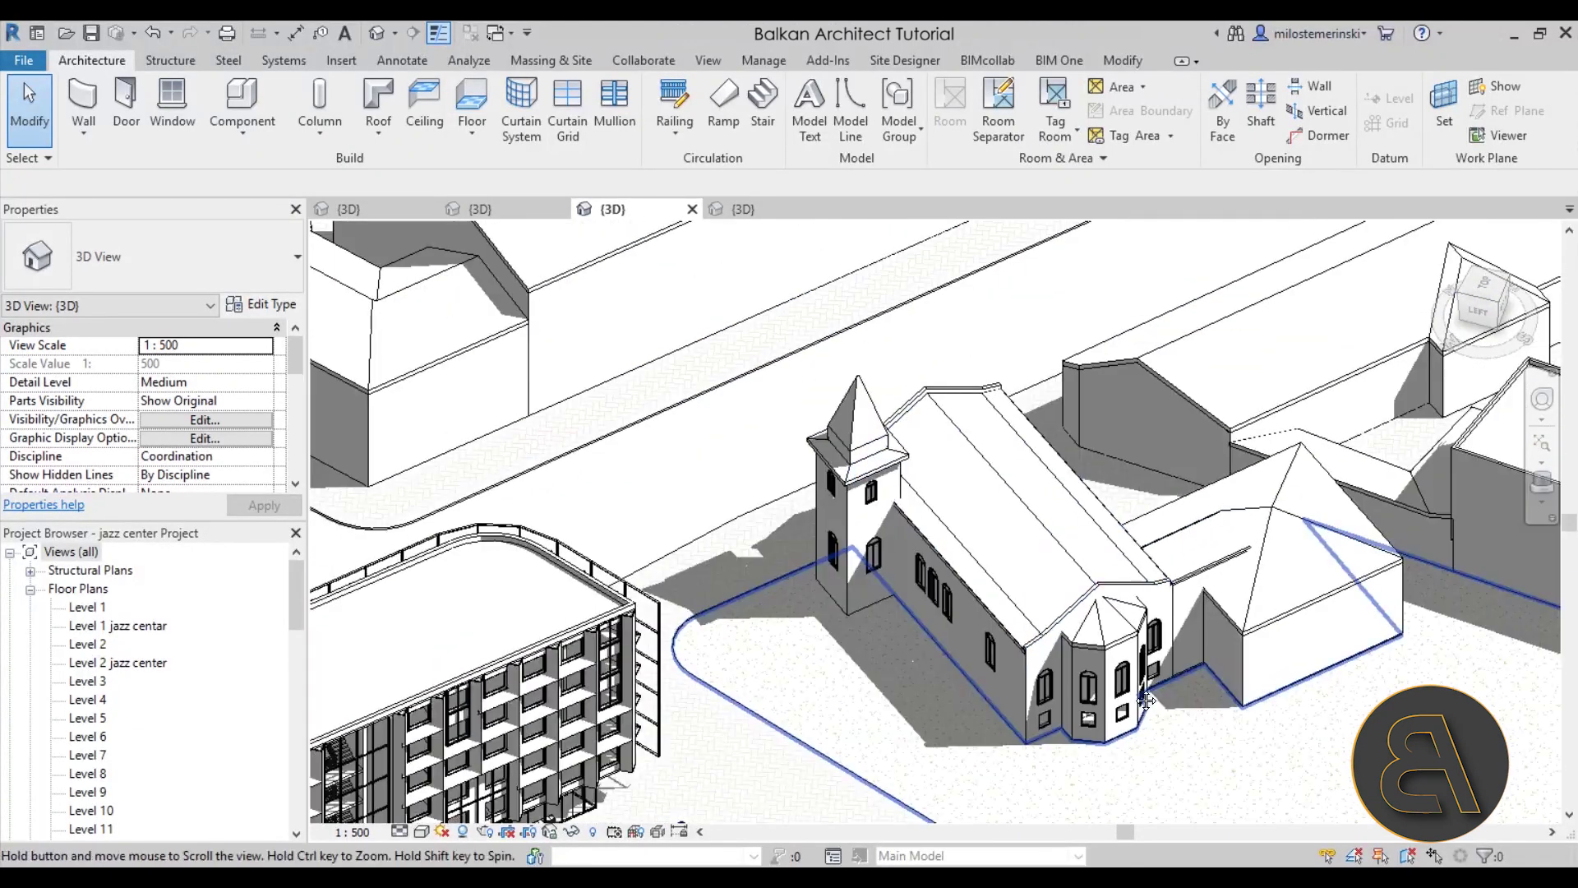
scroll(890, 379, "down", 10)
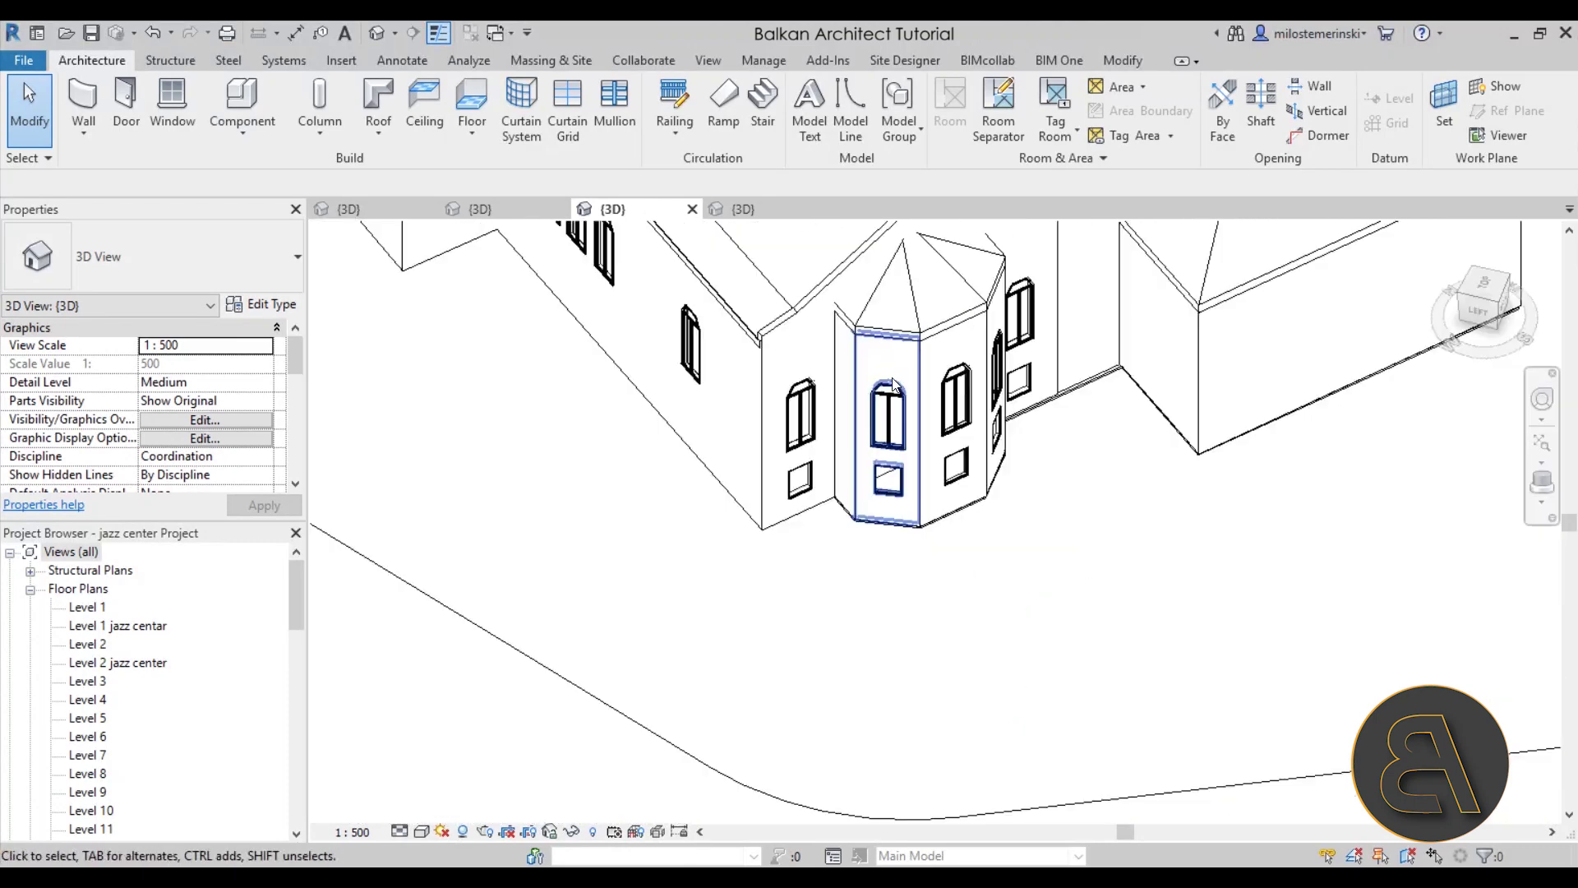
Examine the small detailed houses on the site and the curved corner balconies of the adjacent block
middle_click_drag(824, 469, 902, 318)
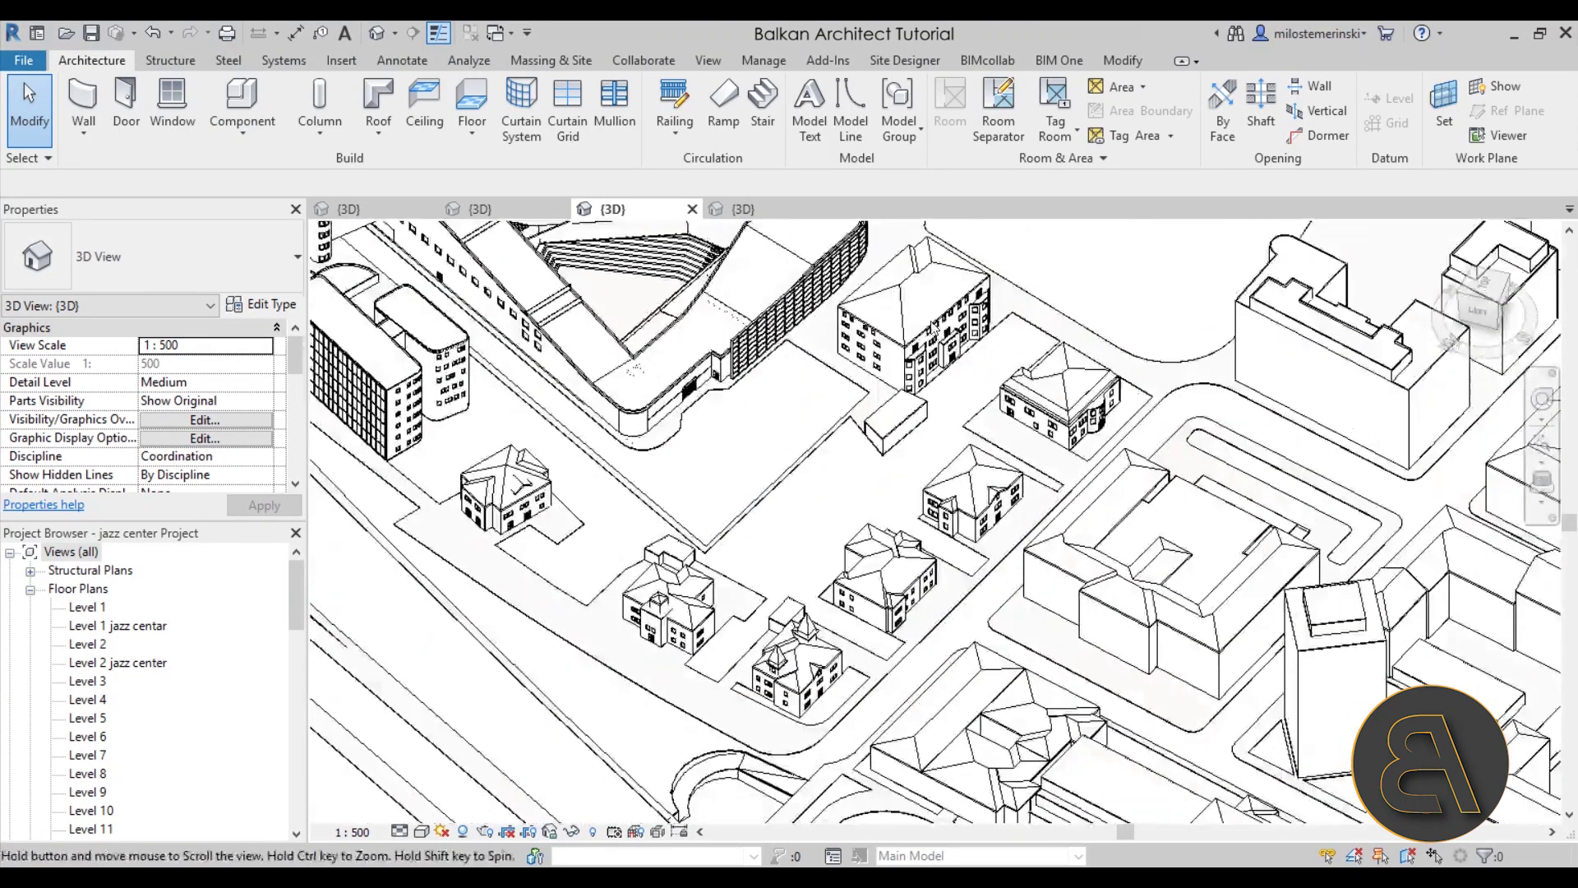
scroll(937, 362, "up", 3)
scroll(1200, 522, "down", 3)
middle_click_drag(1199, 522, 1241, 451)
middle_click_drag(713, 517, 945, 635, "shift")
scroll(905, 485, "up", 10)
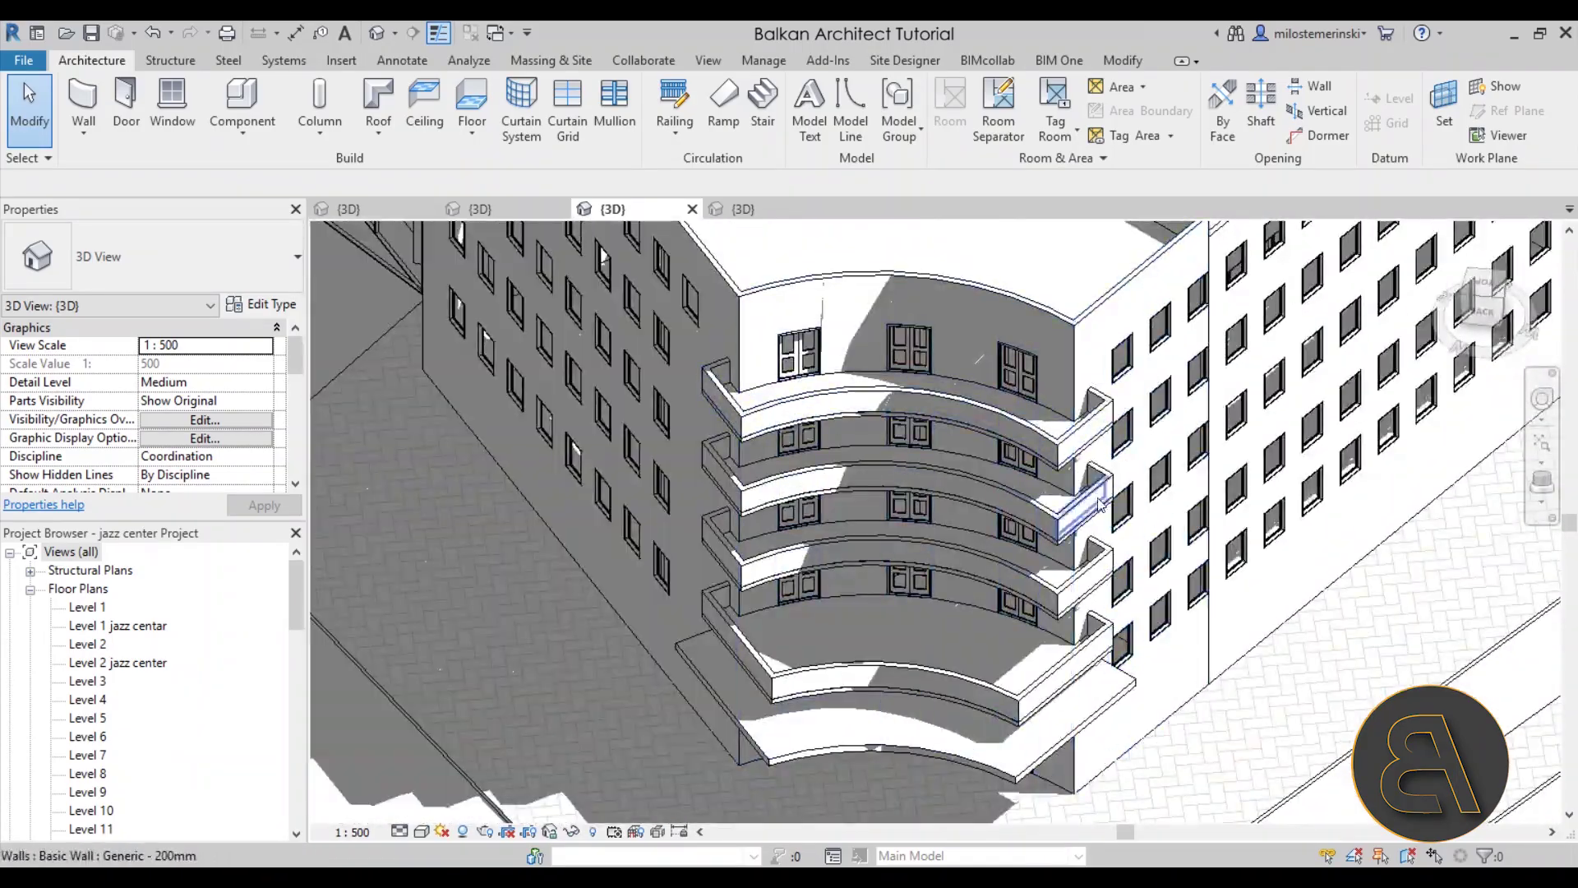
scroll(1085, 516, "down", 6)
middle_click_drag(930, 498, 598, 498, "shift")
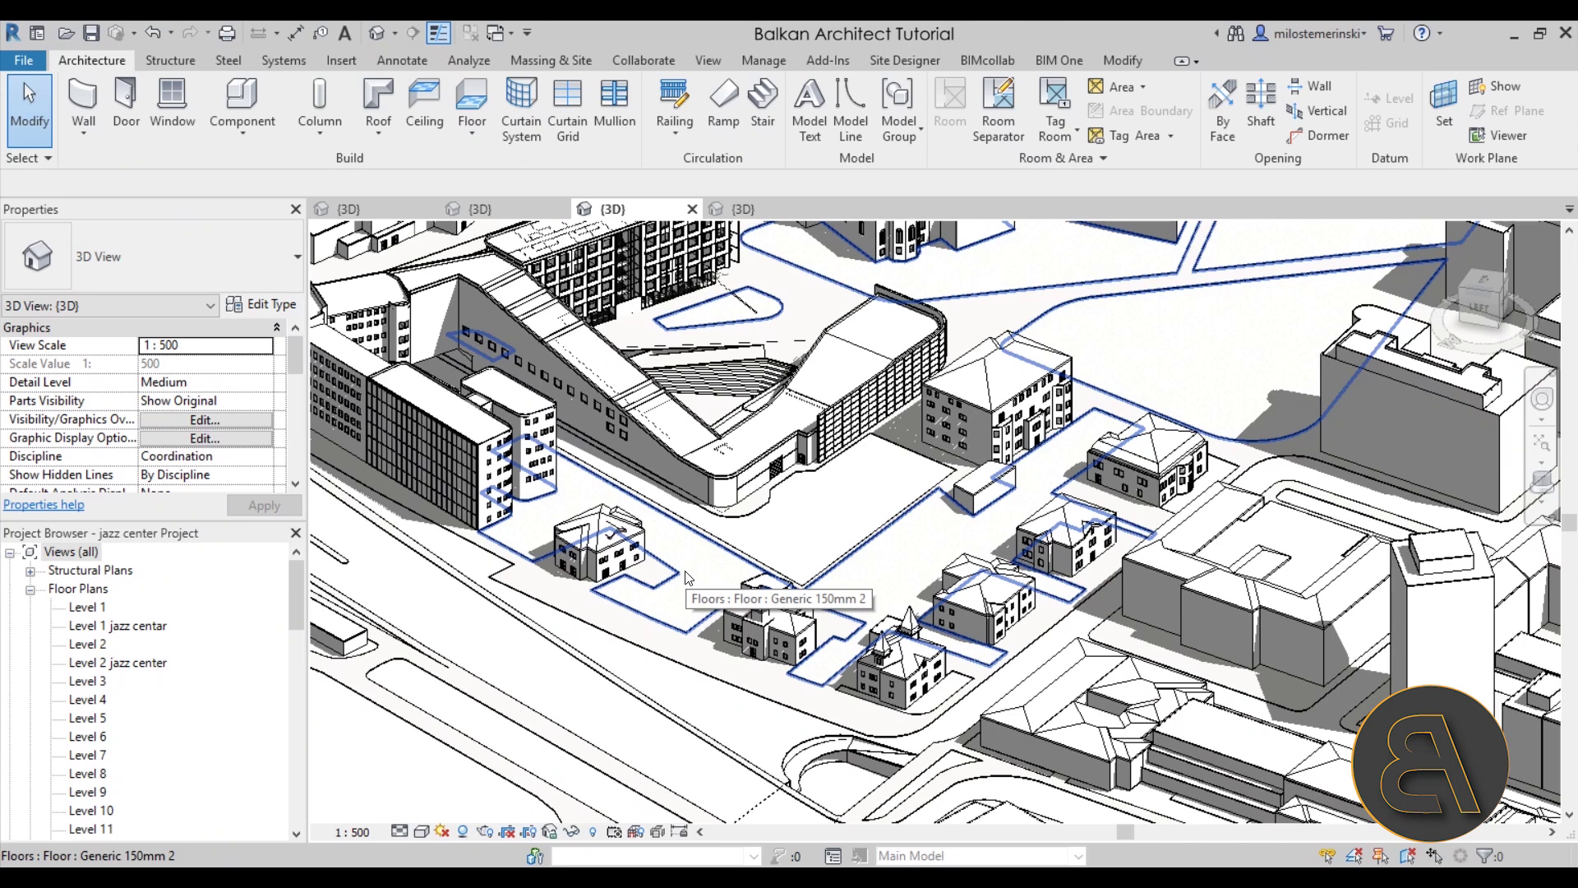
Inspect the front wall, exterior double door, dormer roof and main roof of the small house beside the main building
scroll(686, 578, "up", 6)
left_click(565, 591)
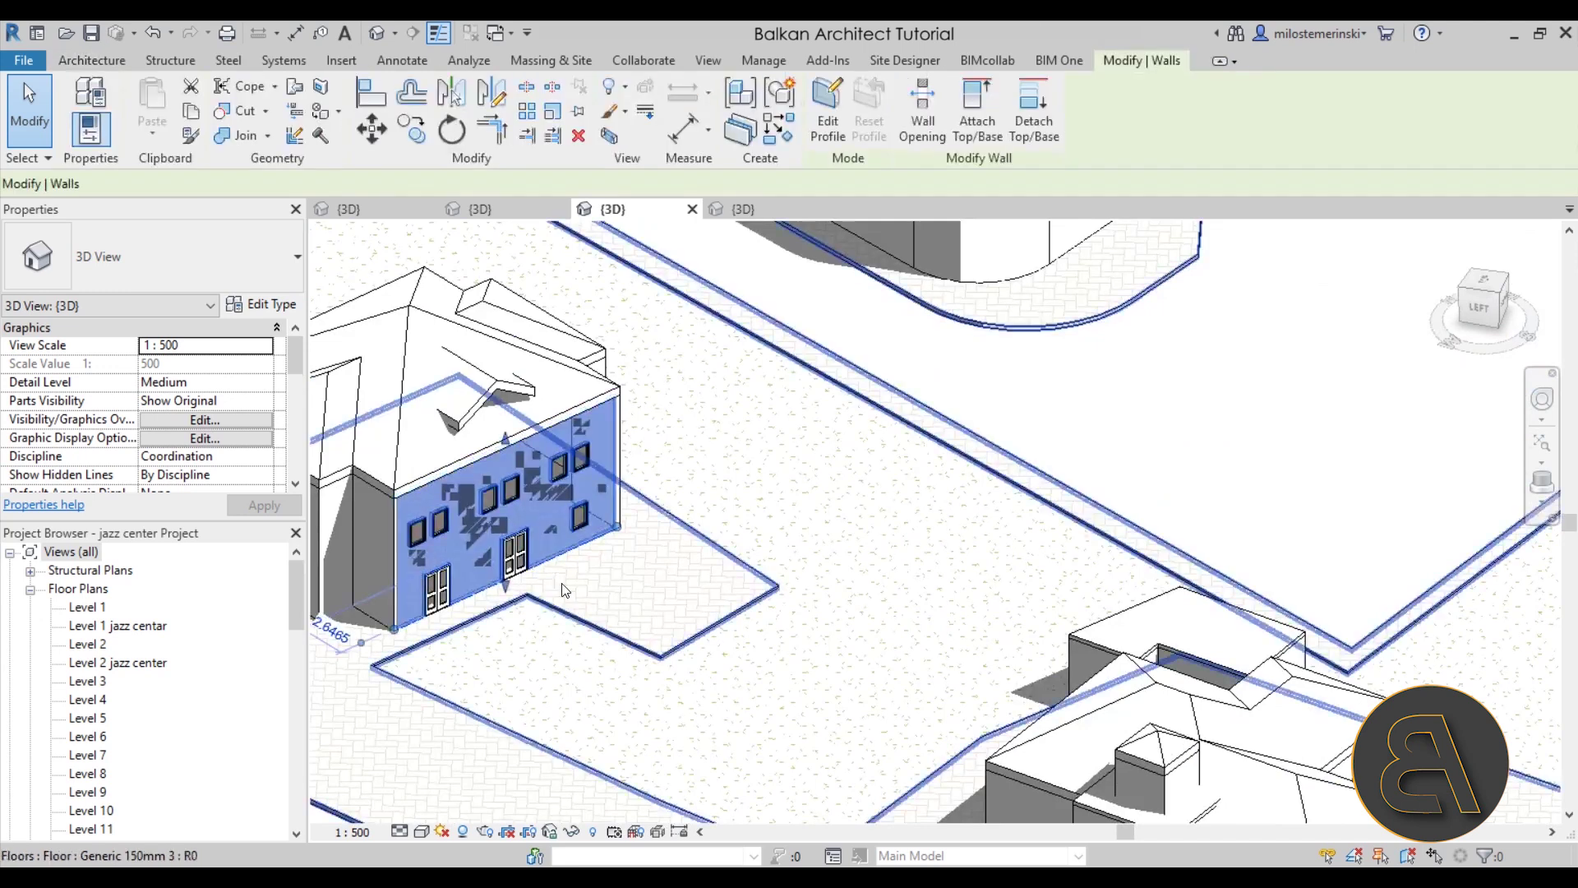
scroll(564, 590, "up", 5)
left_click(688, 448)
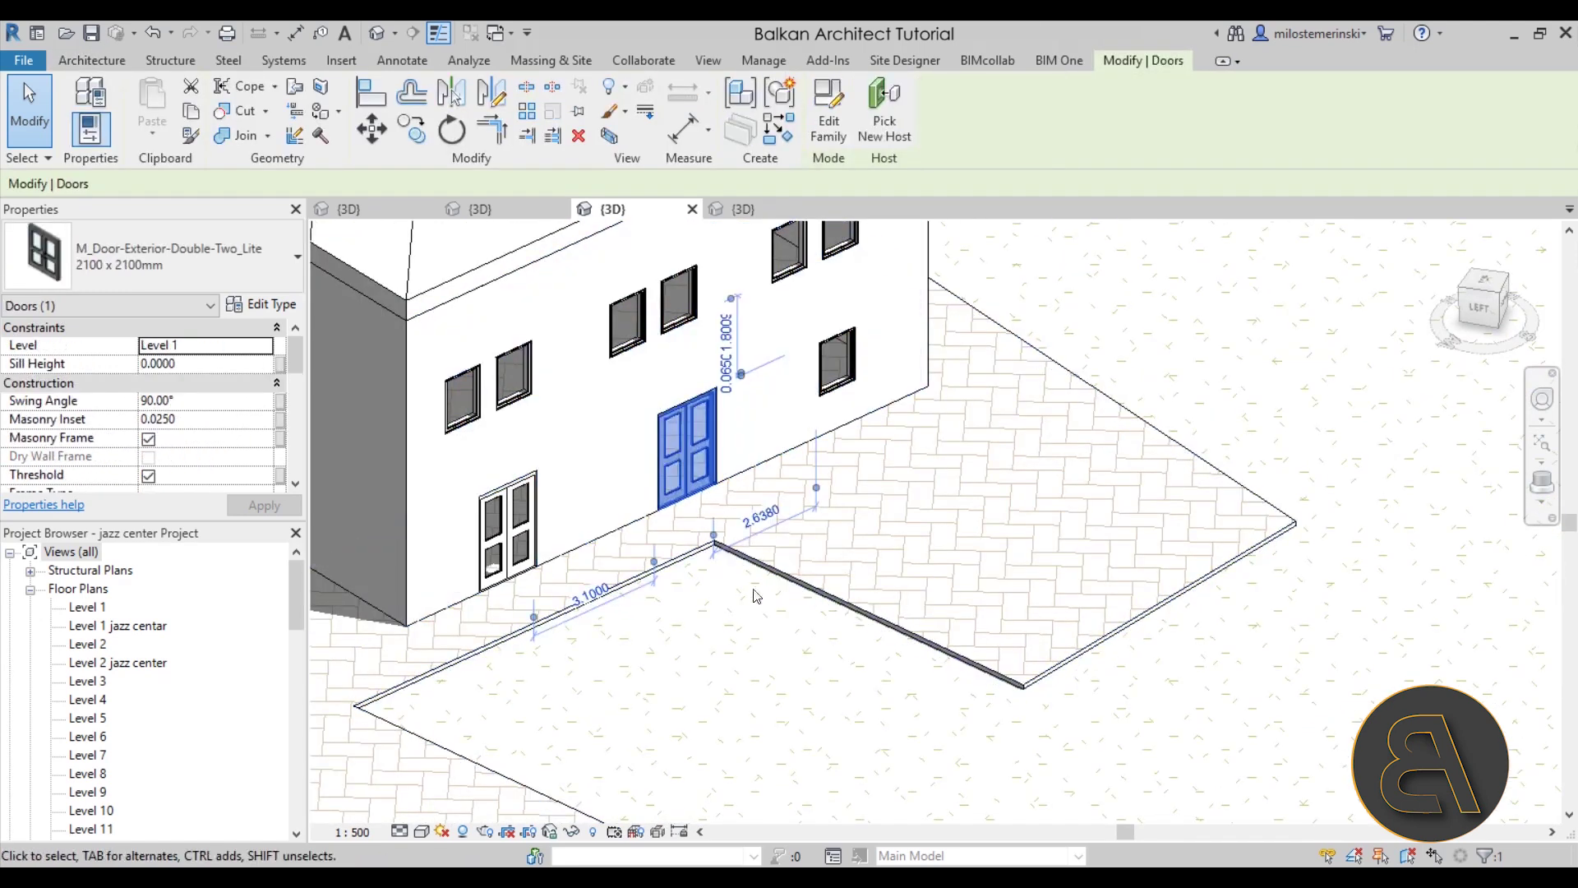
scroll(756, 595, "down", 4)
left_click(694, 374)
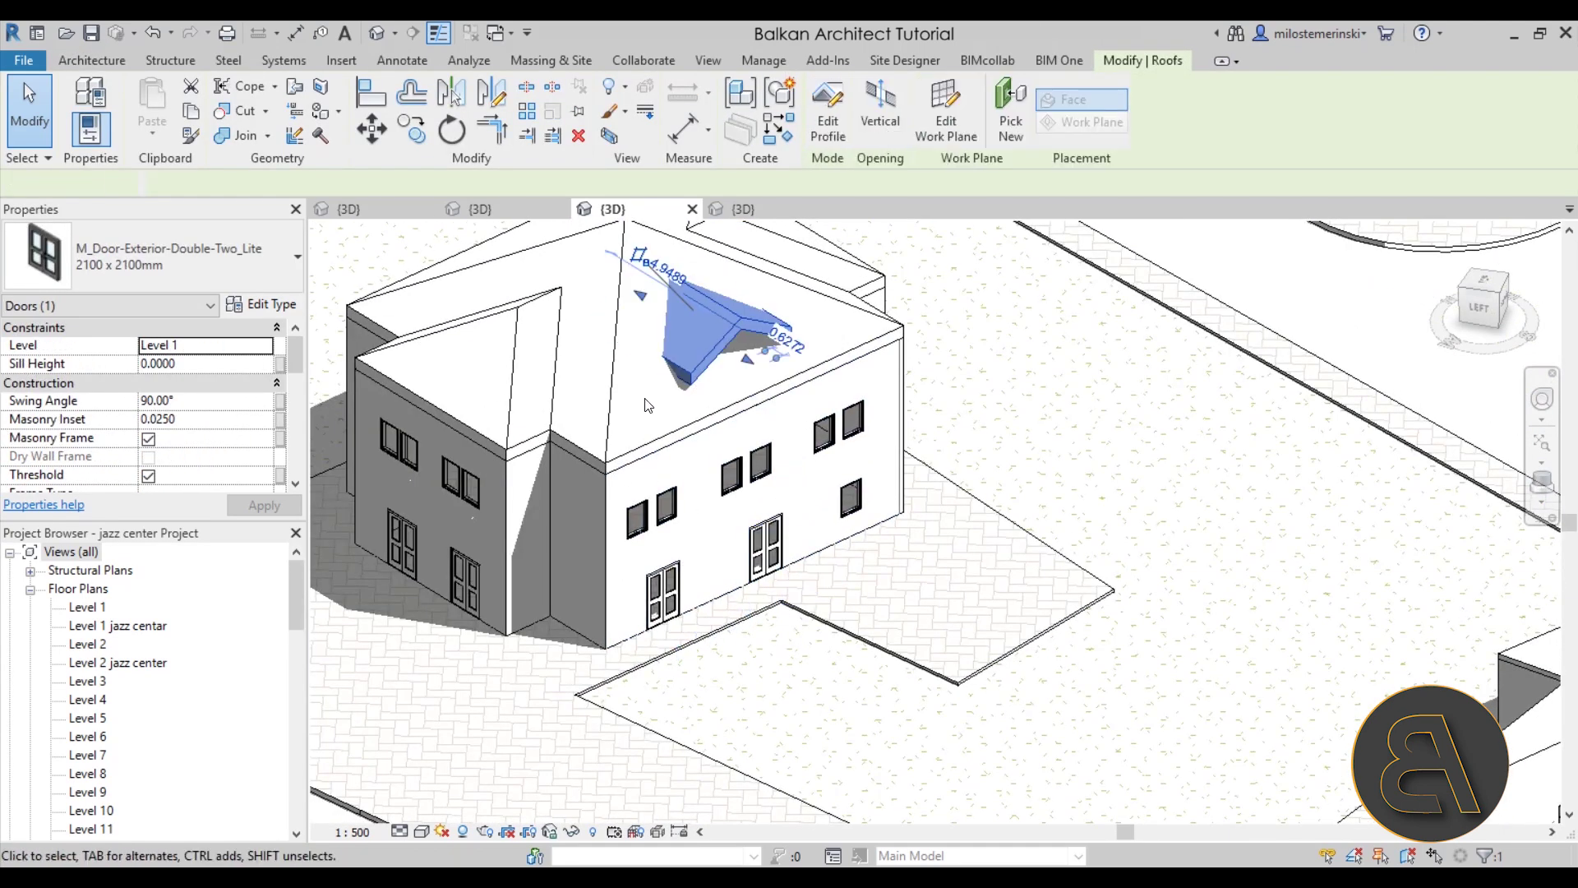
left_click(646, 404)
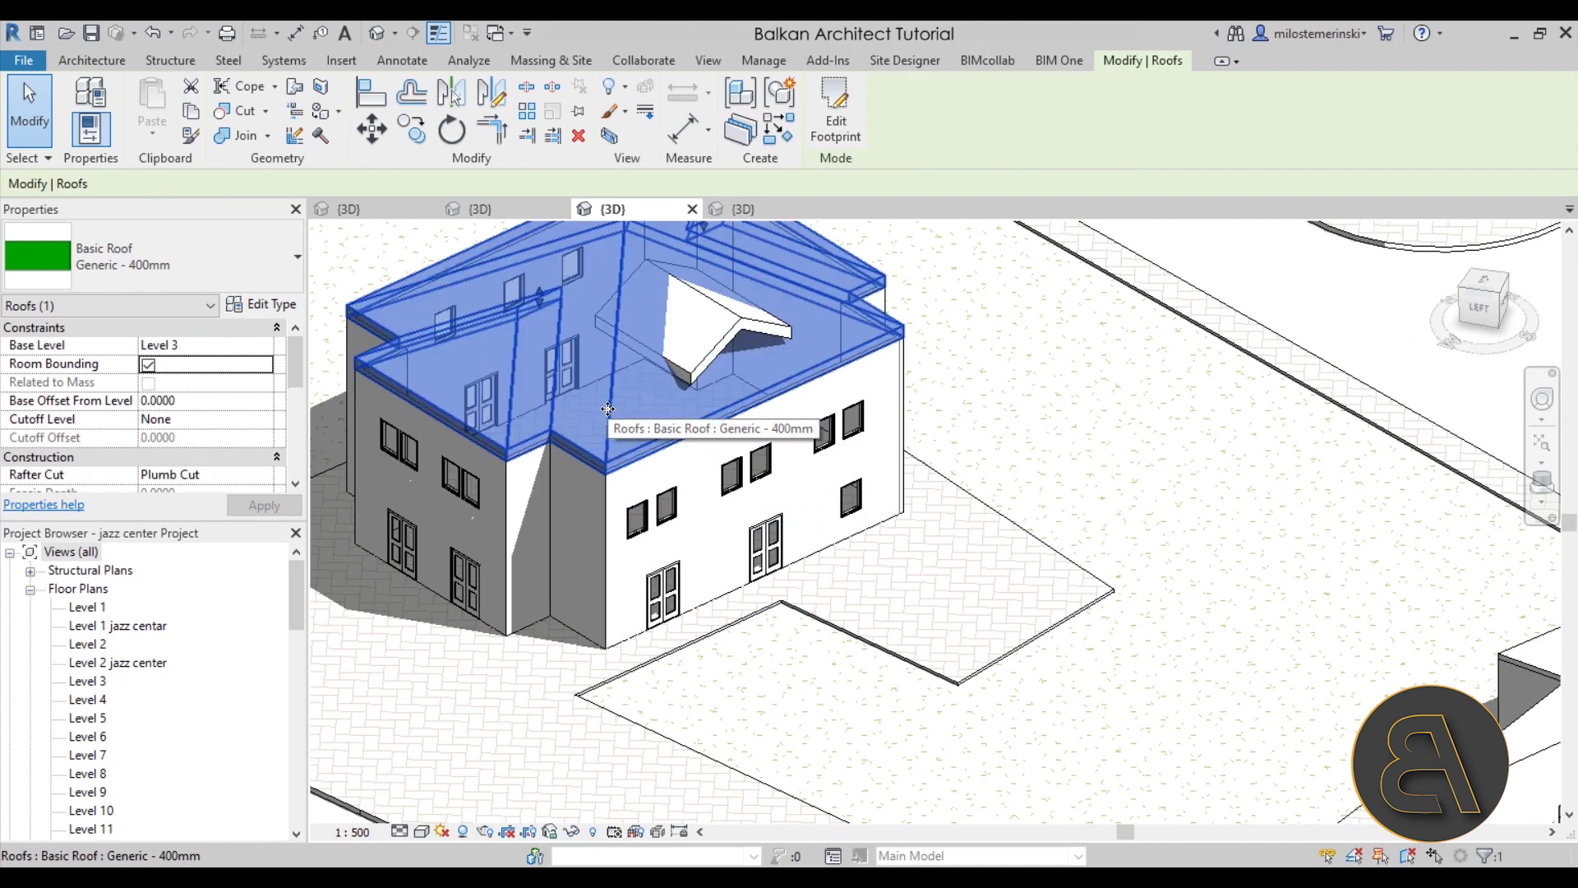
scroll(607, 408, "down", 5)
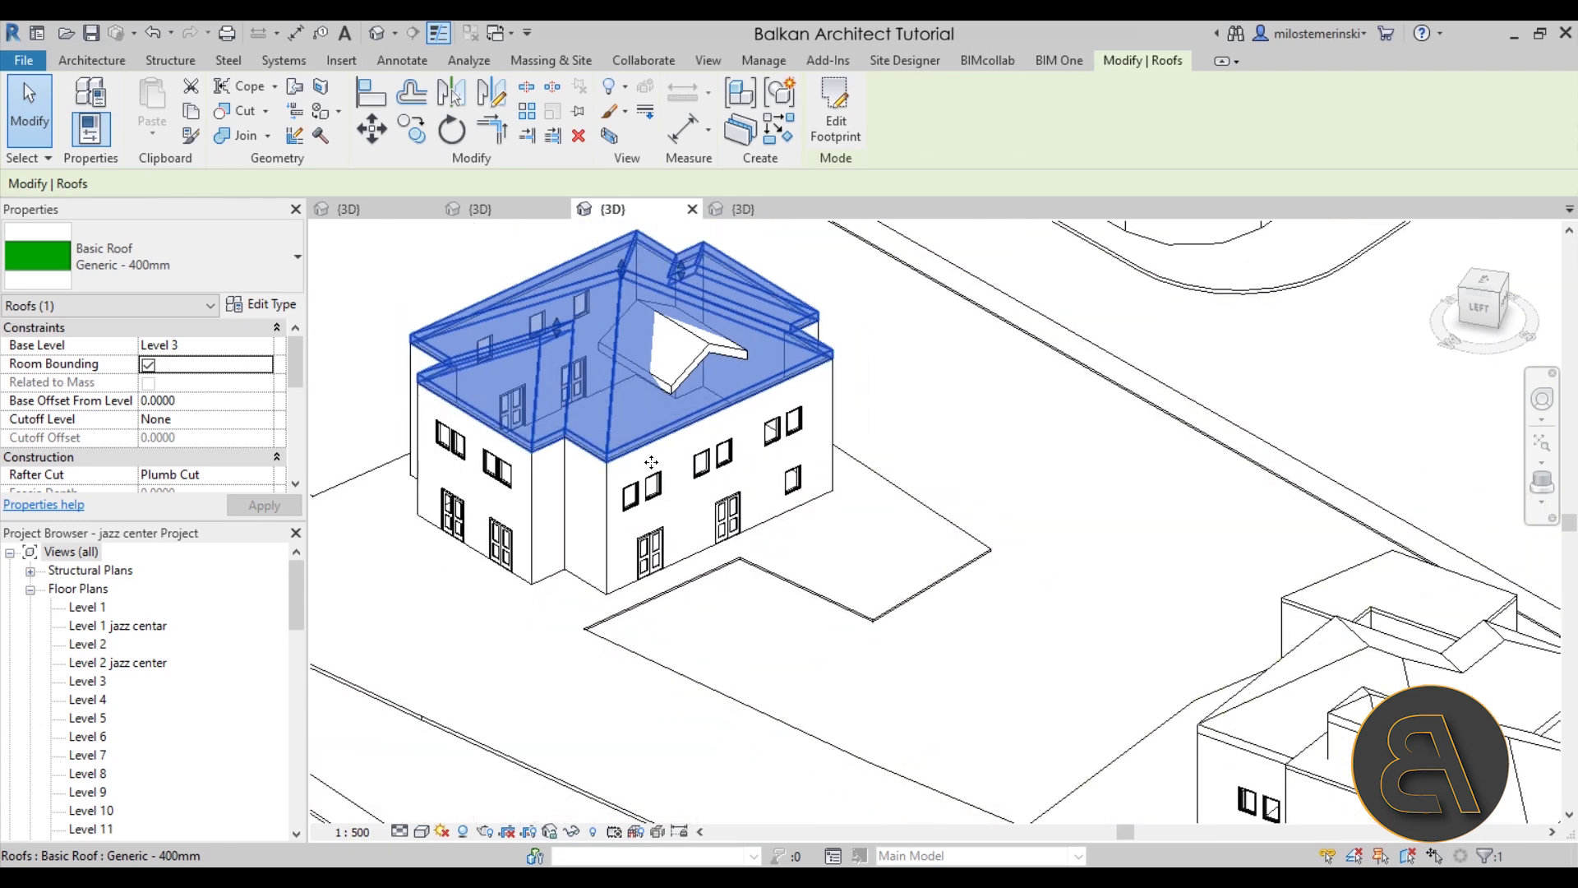
scroll(688, 576, "down", 1)
middle_click_drag(654, 598, 684, 556)
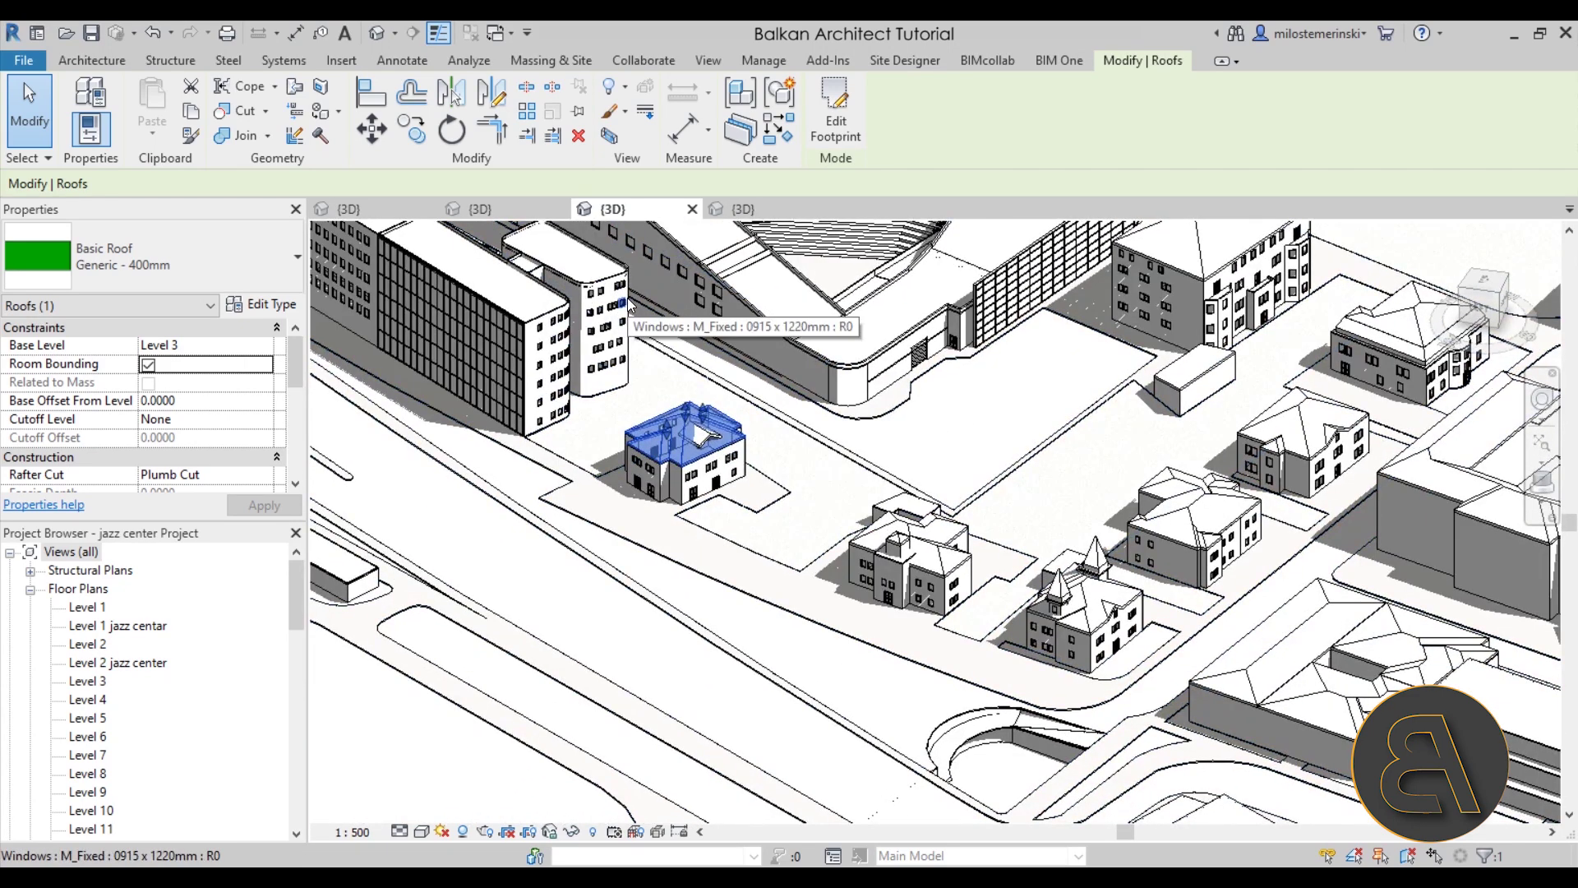
Look at the cityscape and jazz center projects again, then open the Site floor plan of the research center project
left_click(744, 210)
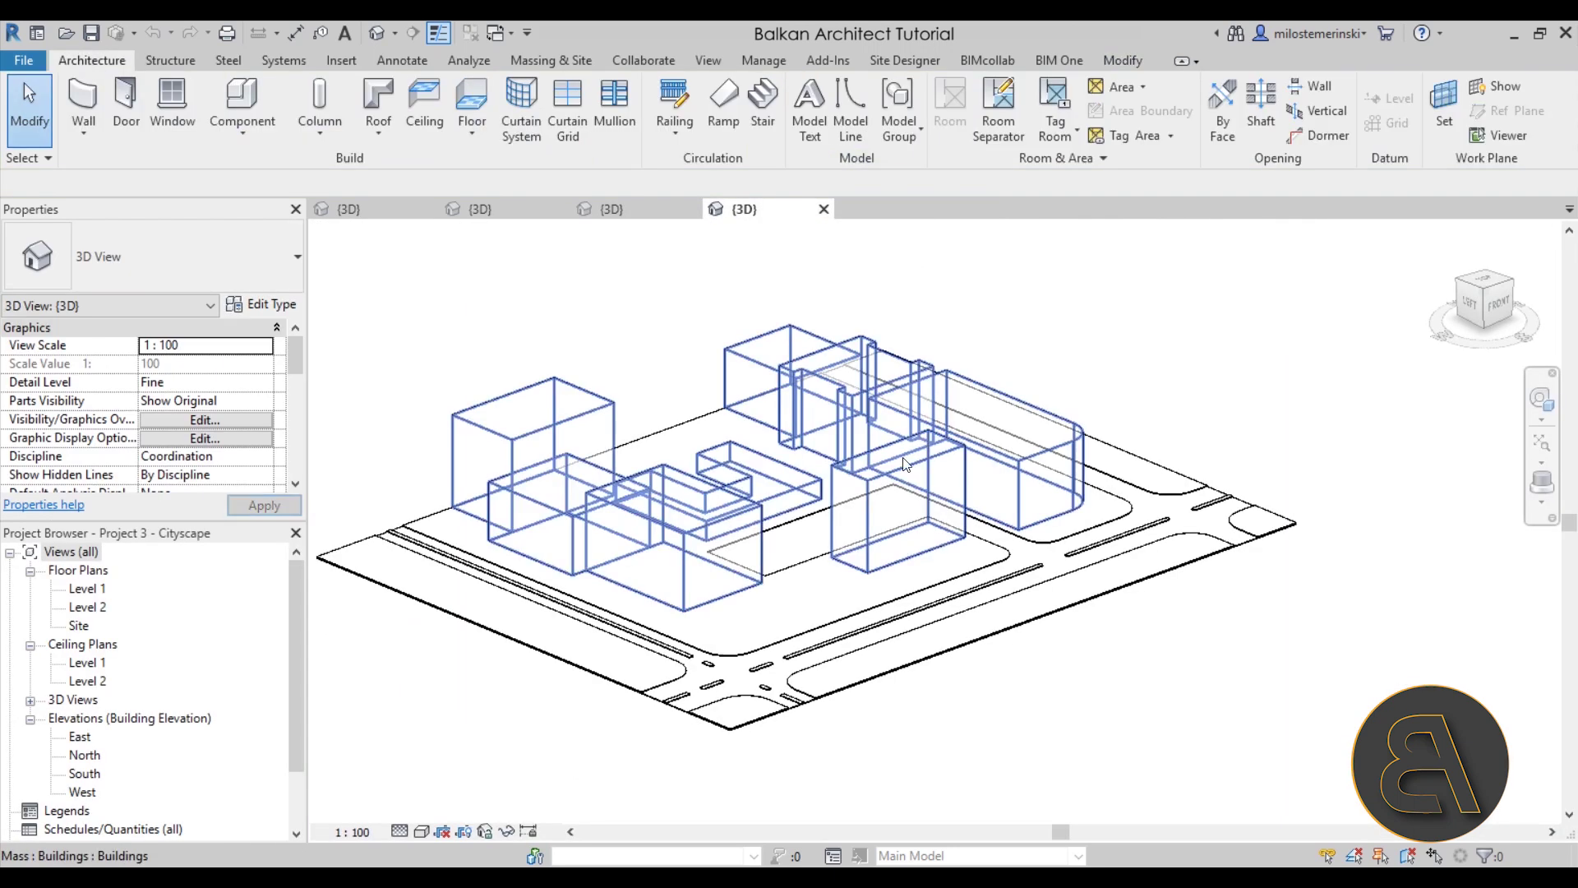
left_click(612, 210)
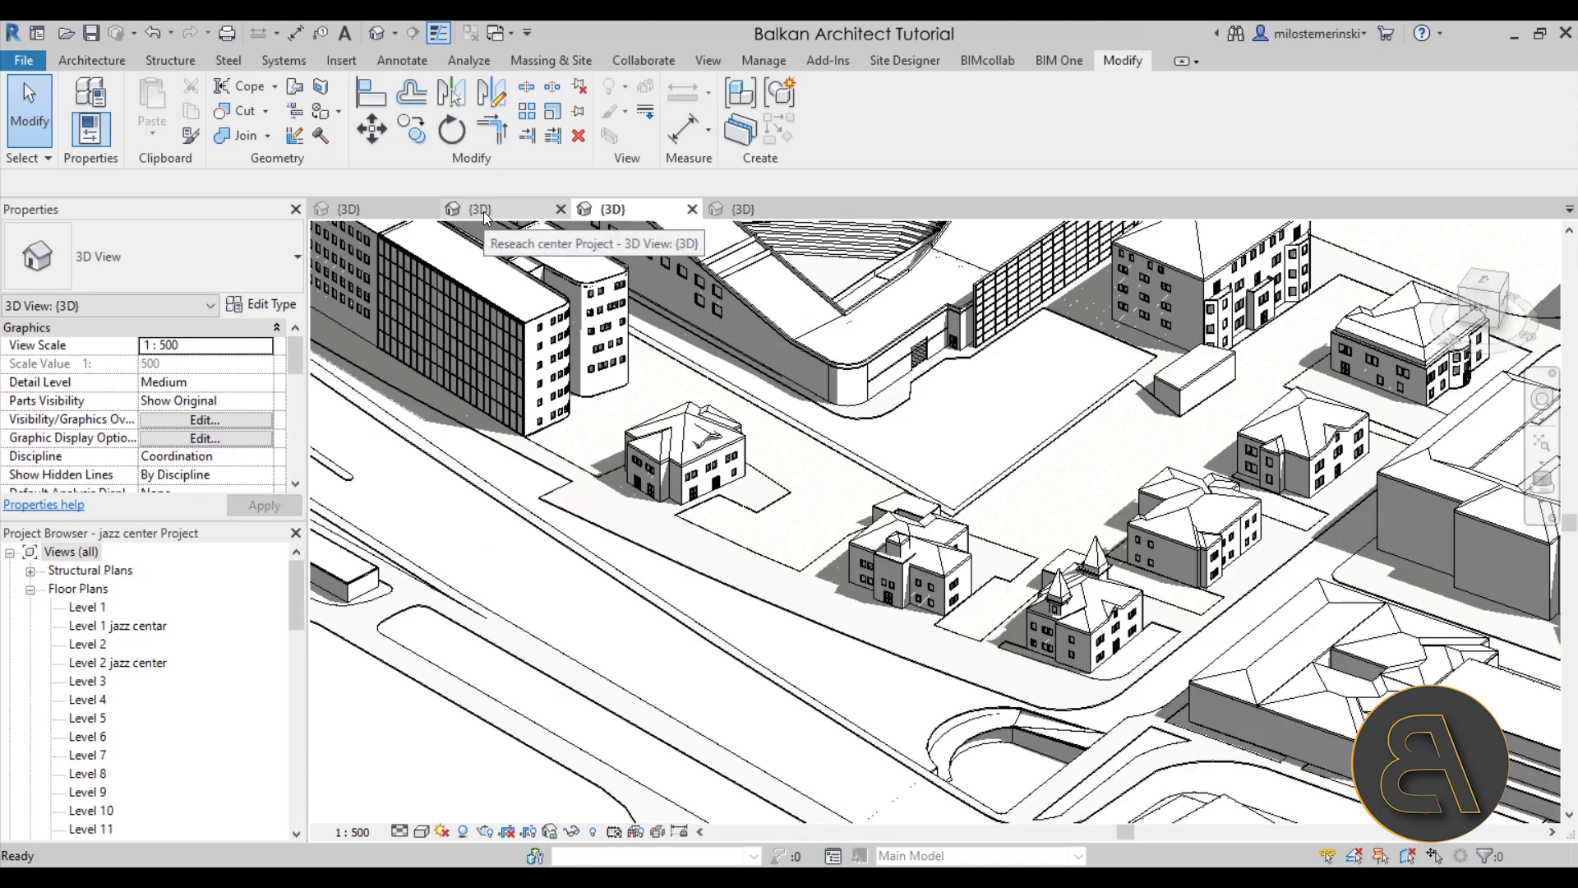
left_click(483, 211)
scroll(761, 427, "down", 2)
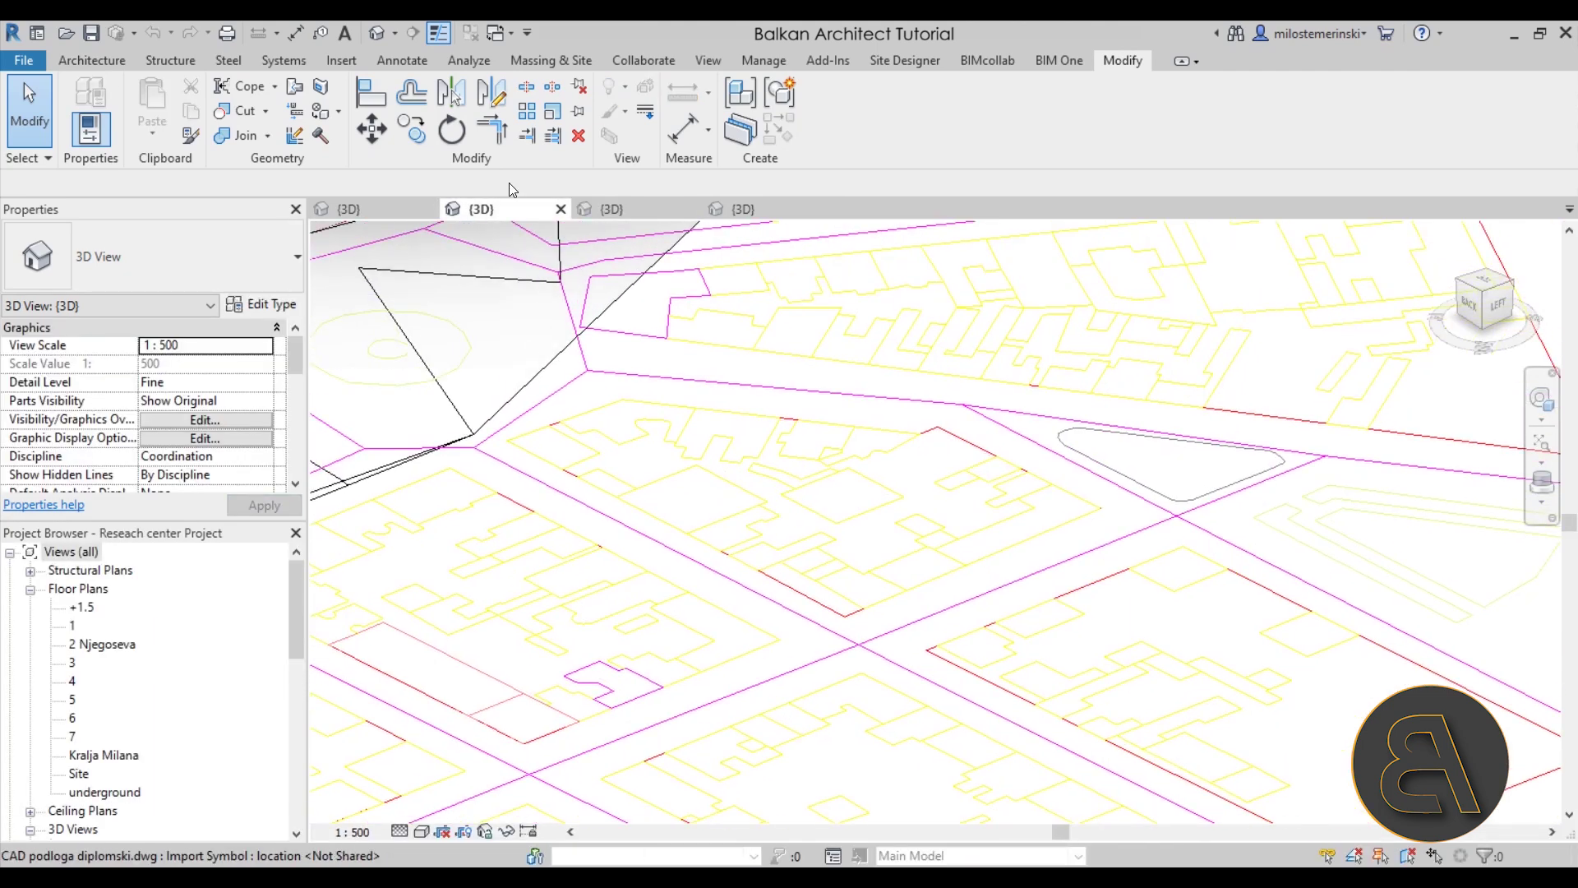
scroll(85, 710, "down", 2)
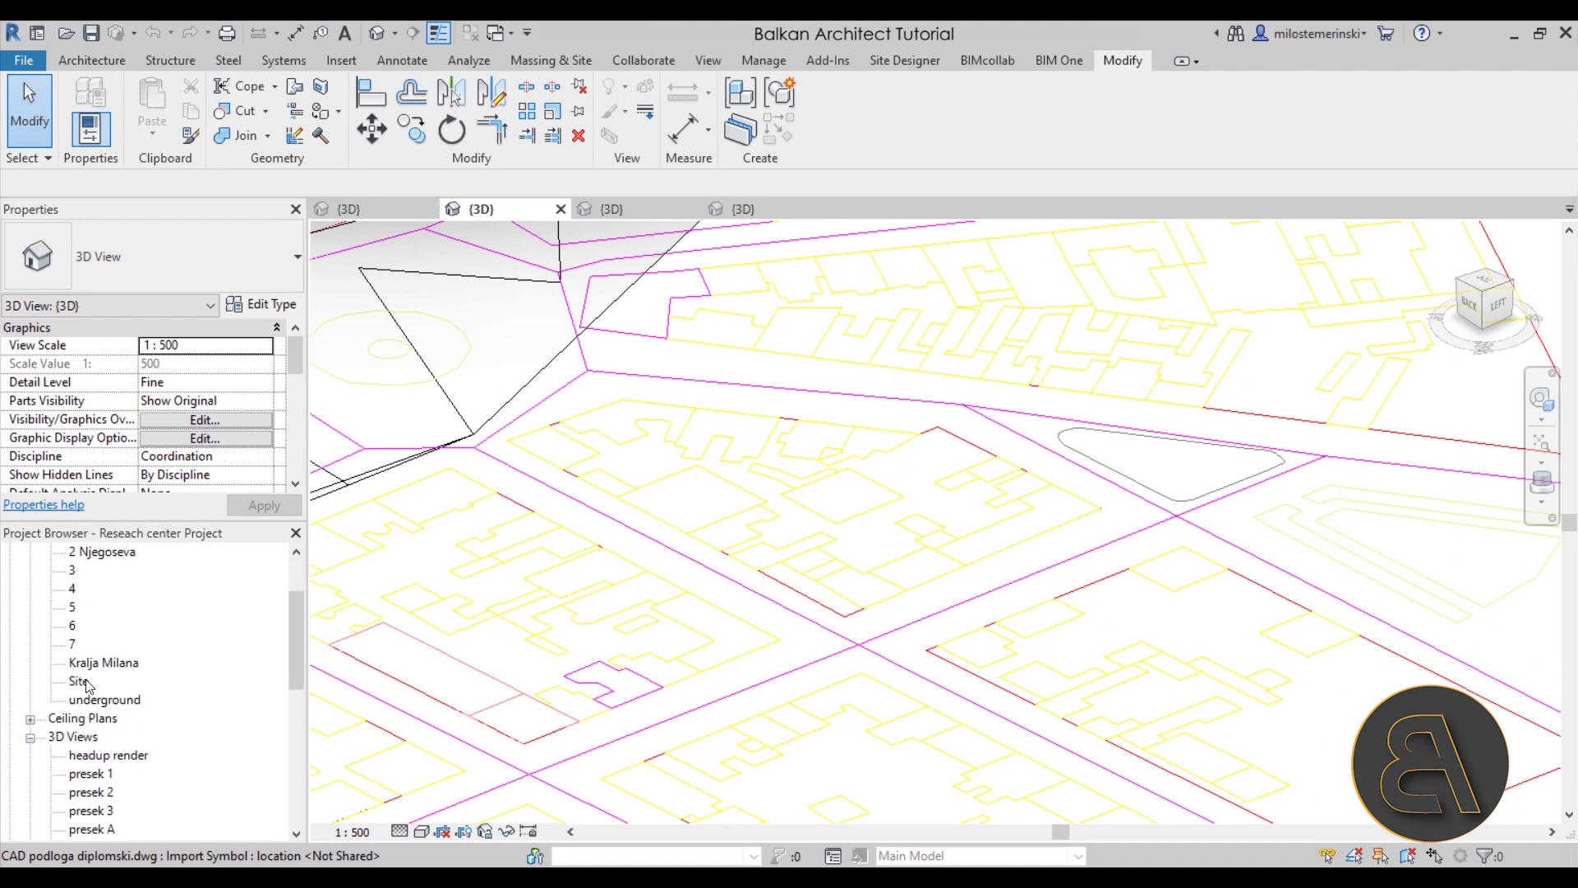
double_click(80, 681)
middle_click_drag(709, 482, 675, 544)
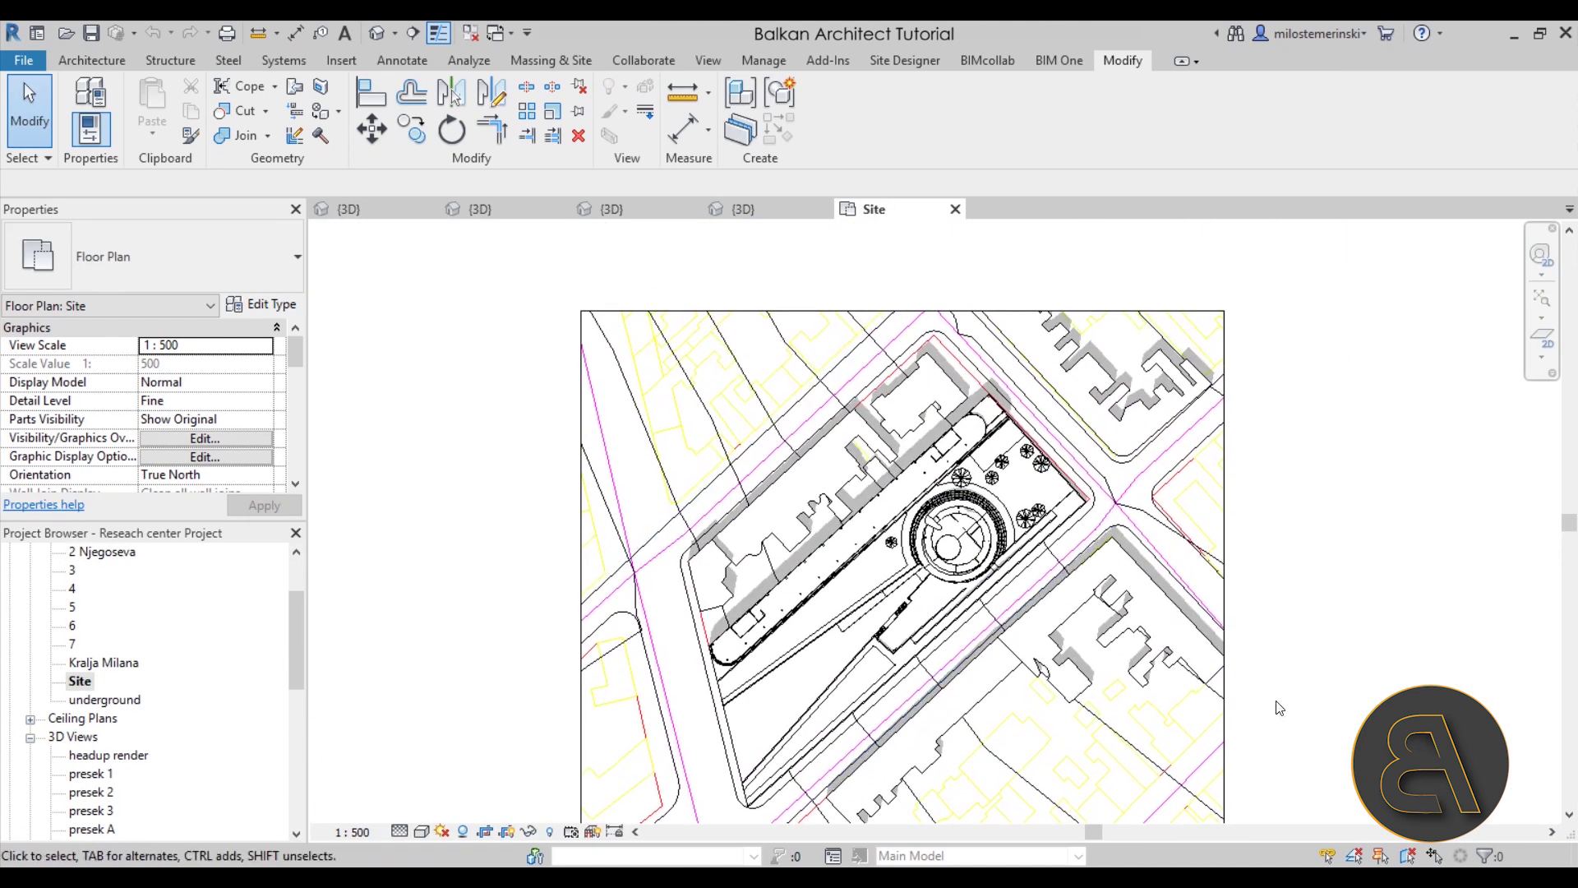
Open the in-place wall model of the context buildings for editing
left_click(1060, 682)
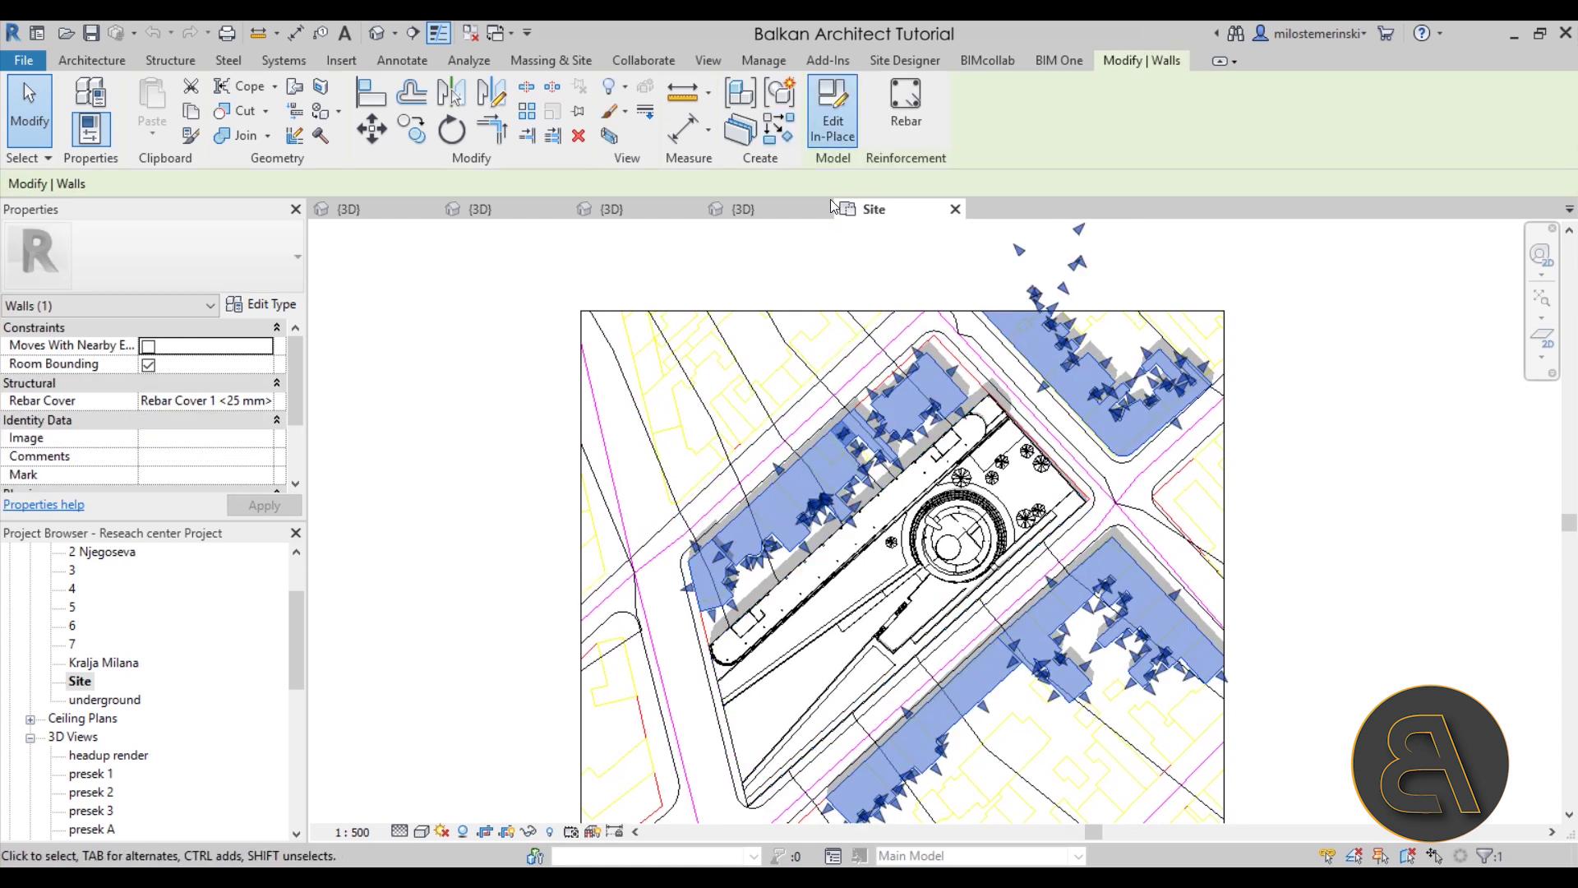
scroll(690, 457, "up", 3)
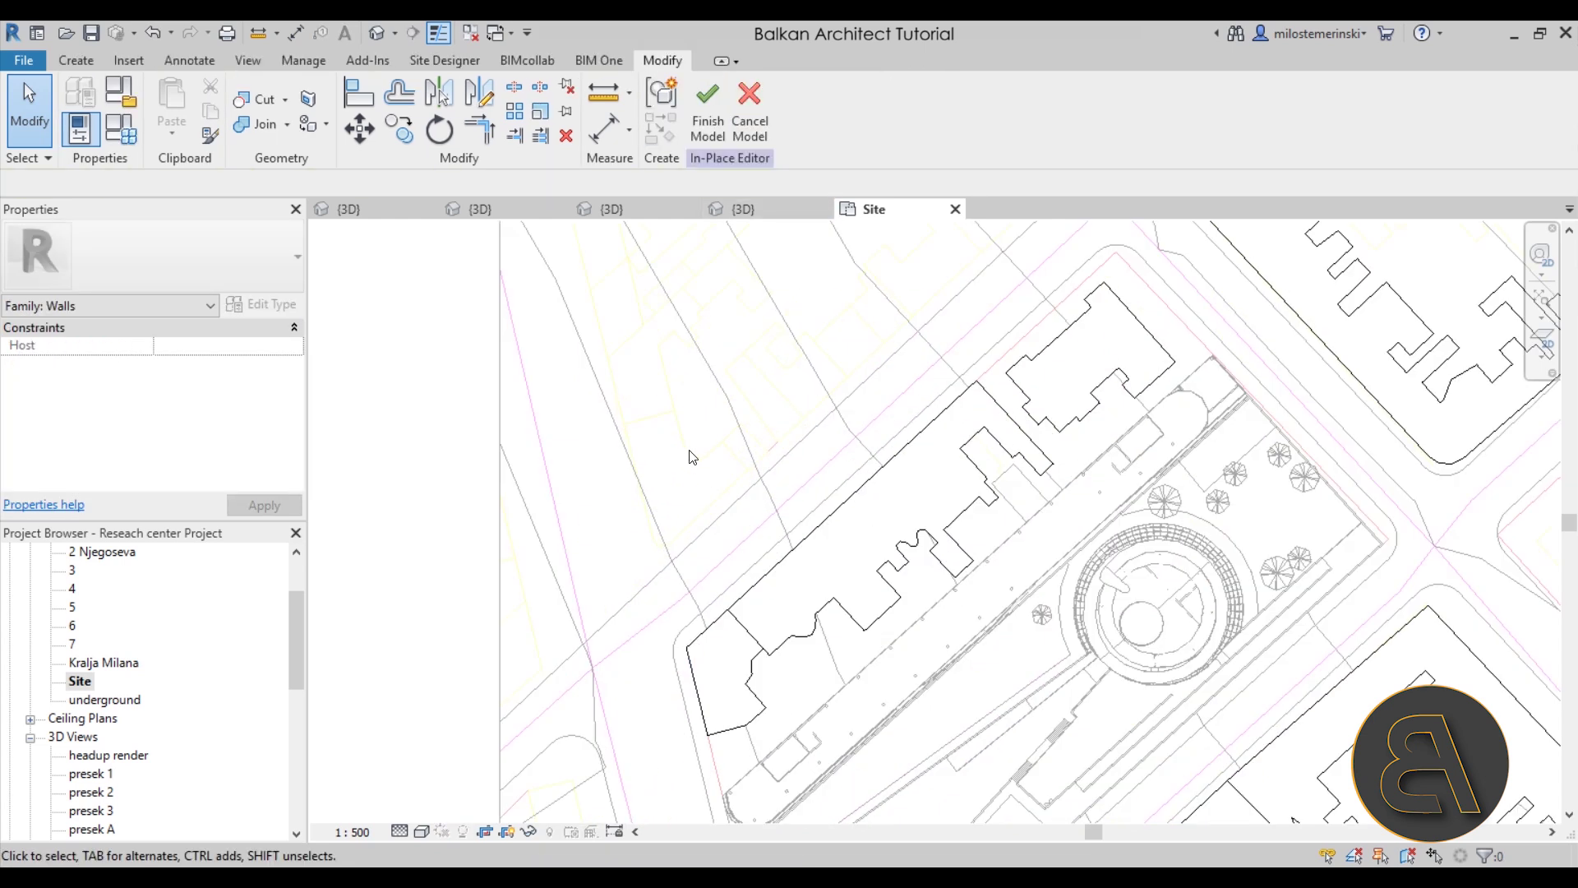
middle_click_drag(690, 457, 693, 540)
Create a new extrusion sketch by picking the CAD footprint lines of the corner building across the street
left_click(76, 60)
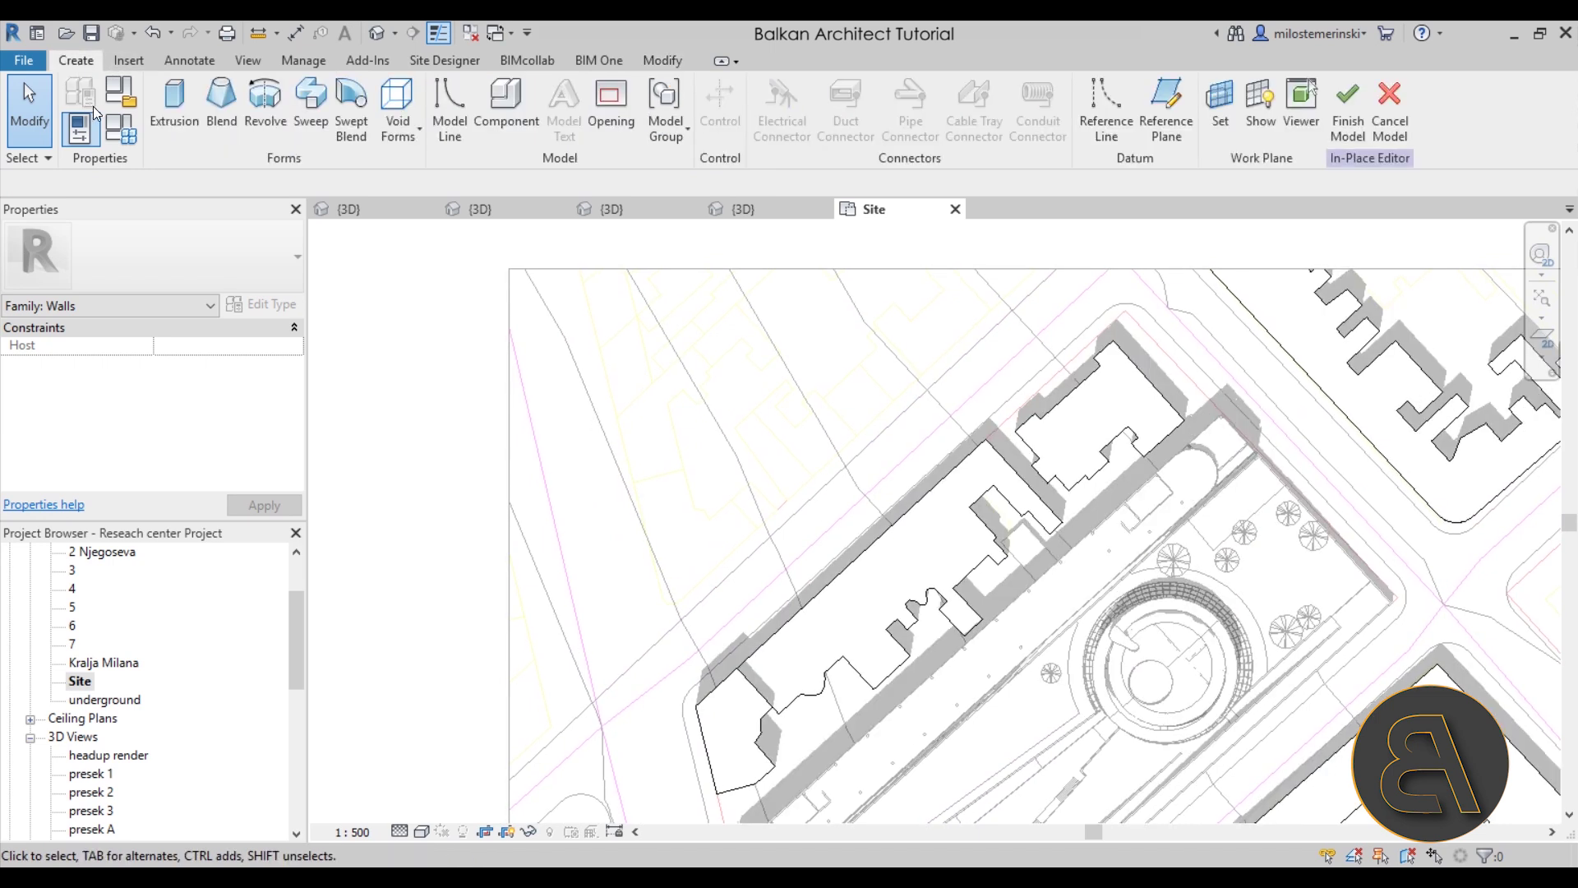
left_click(168, 122)
scroll(693, 527, "up", 3)
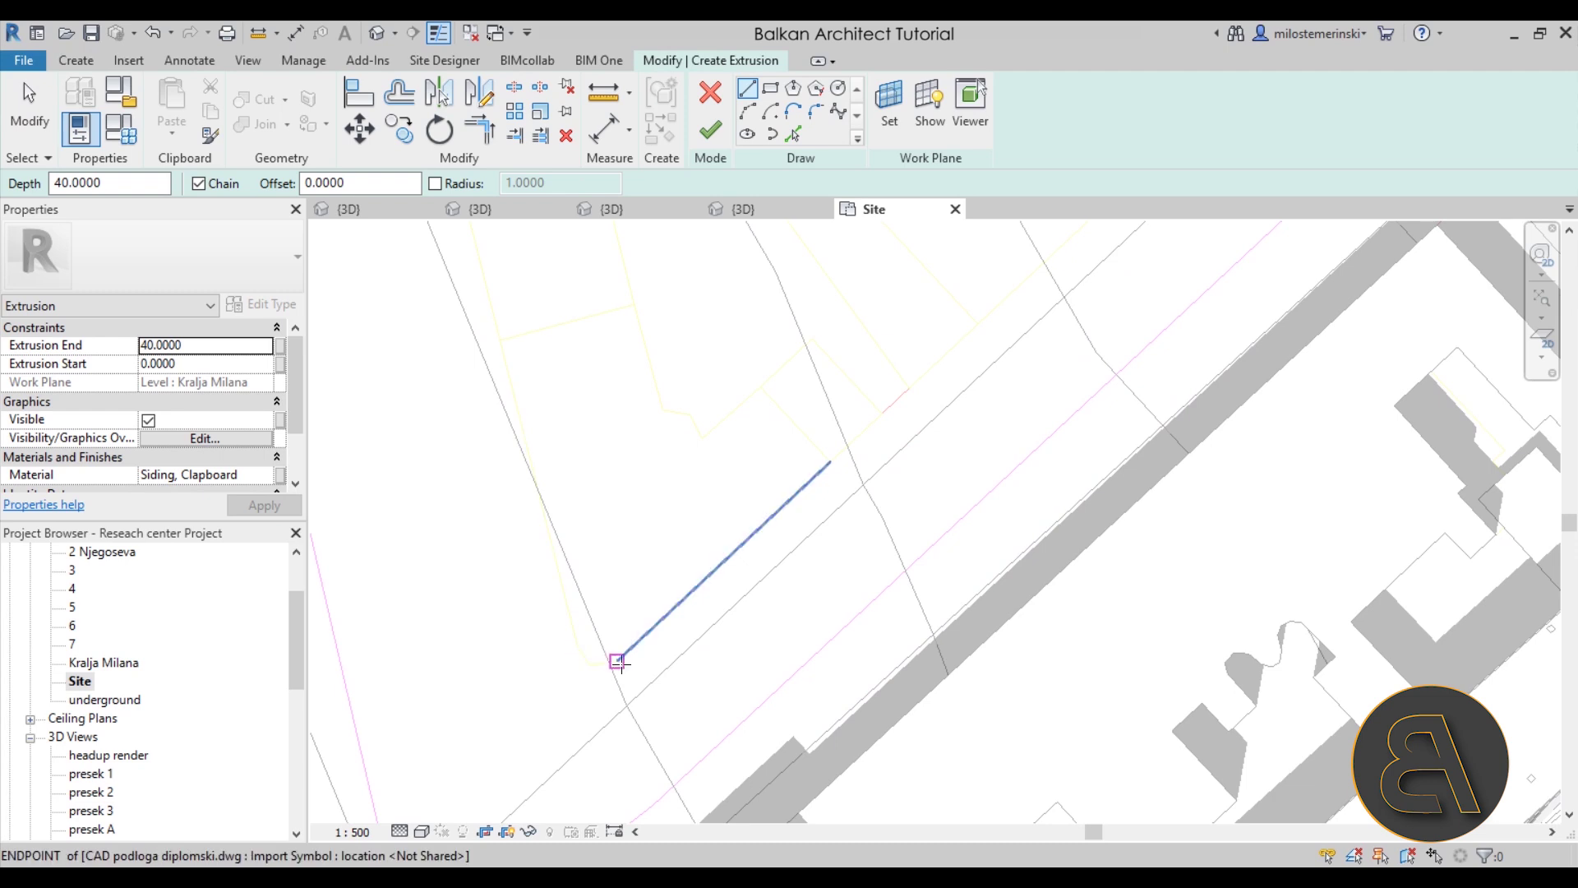
left_click(793, 133)
left_click(546, 504)
left_click(604, 313)
left_click(666, 402)
left_click(687, 415)
left_click(695, 427)
left_click(720, 422)
left_click(782, 368)
left_click(846, 380)
left_click(847, 447)
scroll(596, 670, "up", 3)
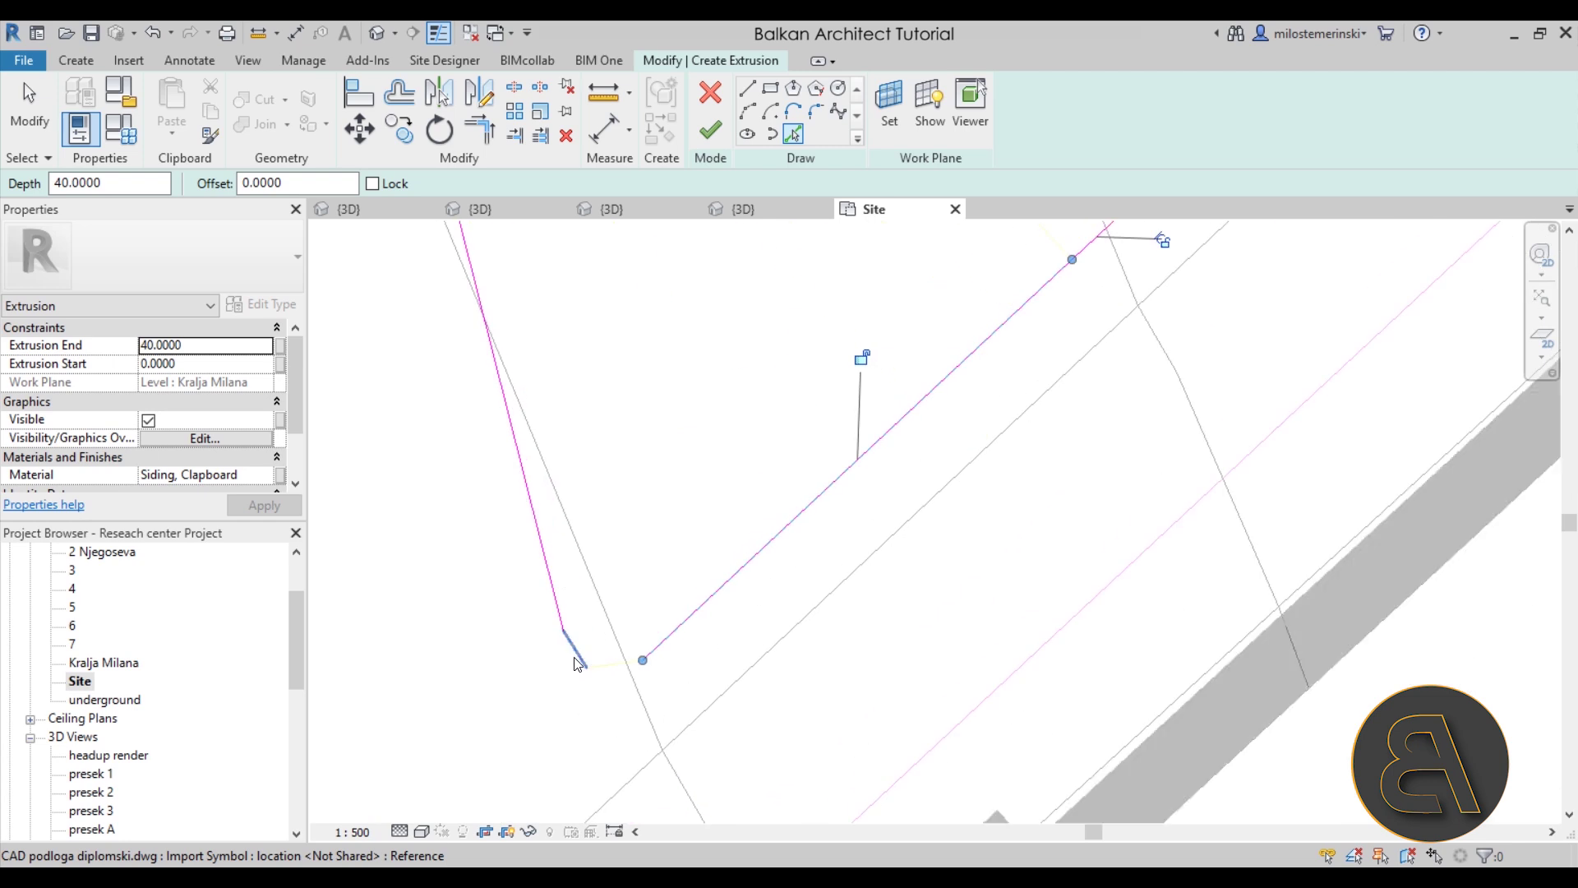
left_click(616, 663)
scroll(698, 682, "down", 3)
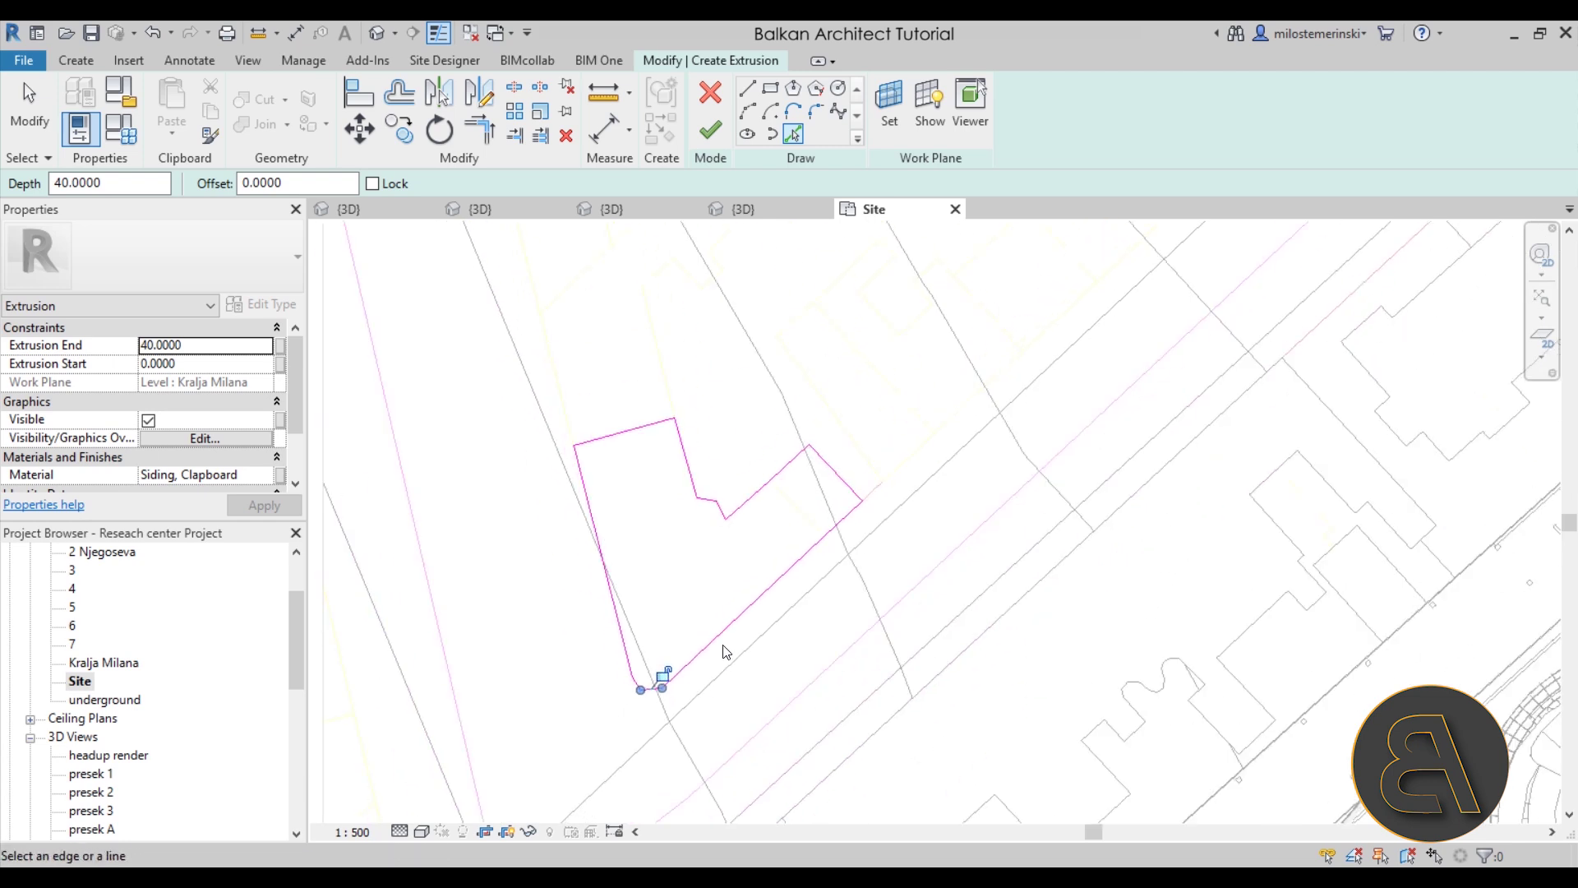
key("Escape")
Delete the short sketch segments at the footprint's street corner and inner courtyard corner
scroll(658, 641, "up", 3)
left_click_drag(553, 581, 746, 753)
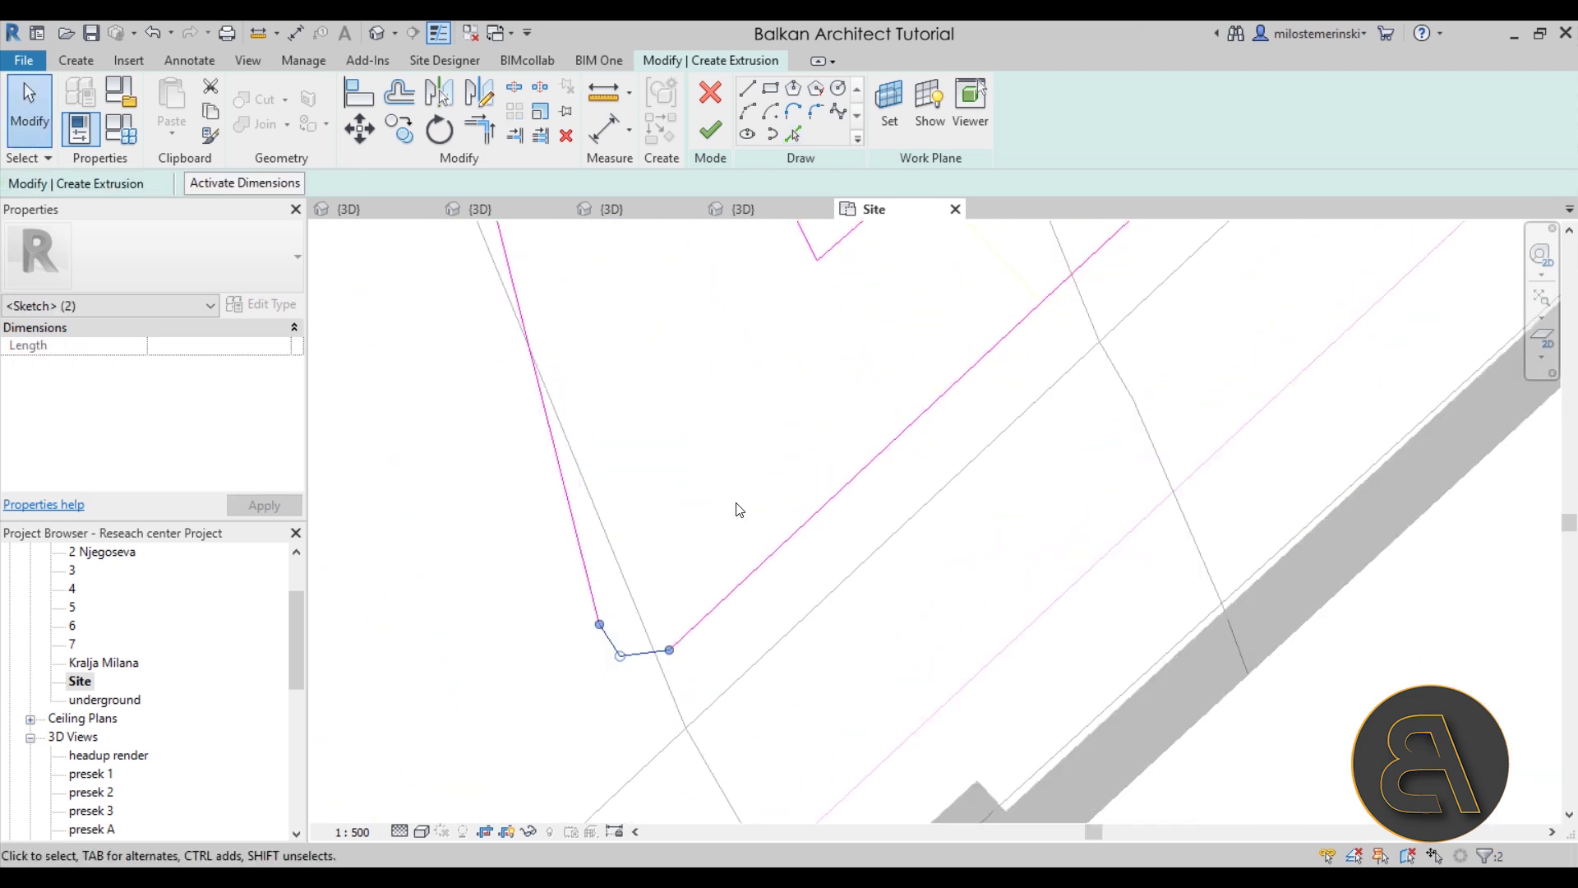
scroll(707, 360, "down", 2)
left_click_drag(699, 300, 837, 427, "ctrl")
key("Delete")
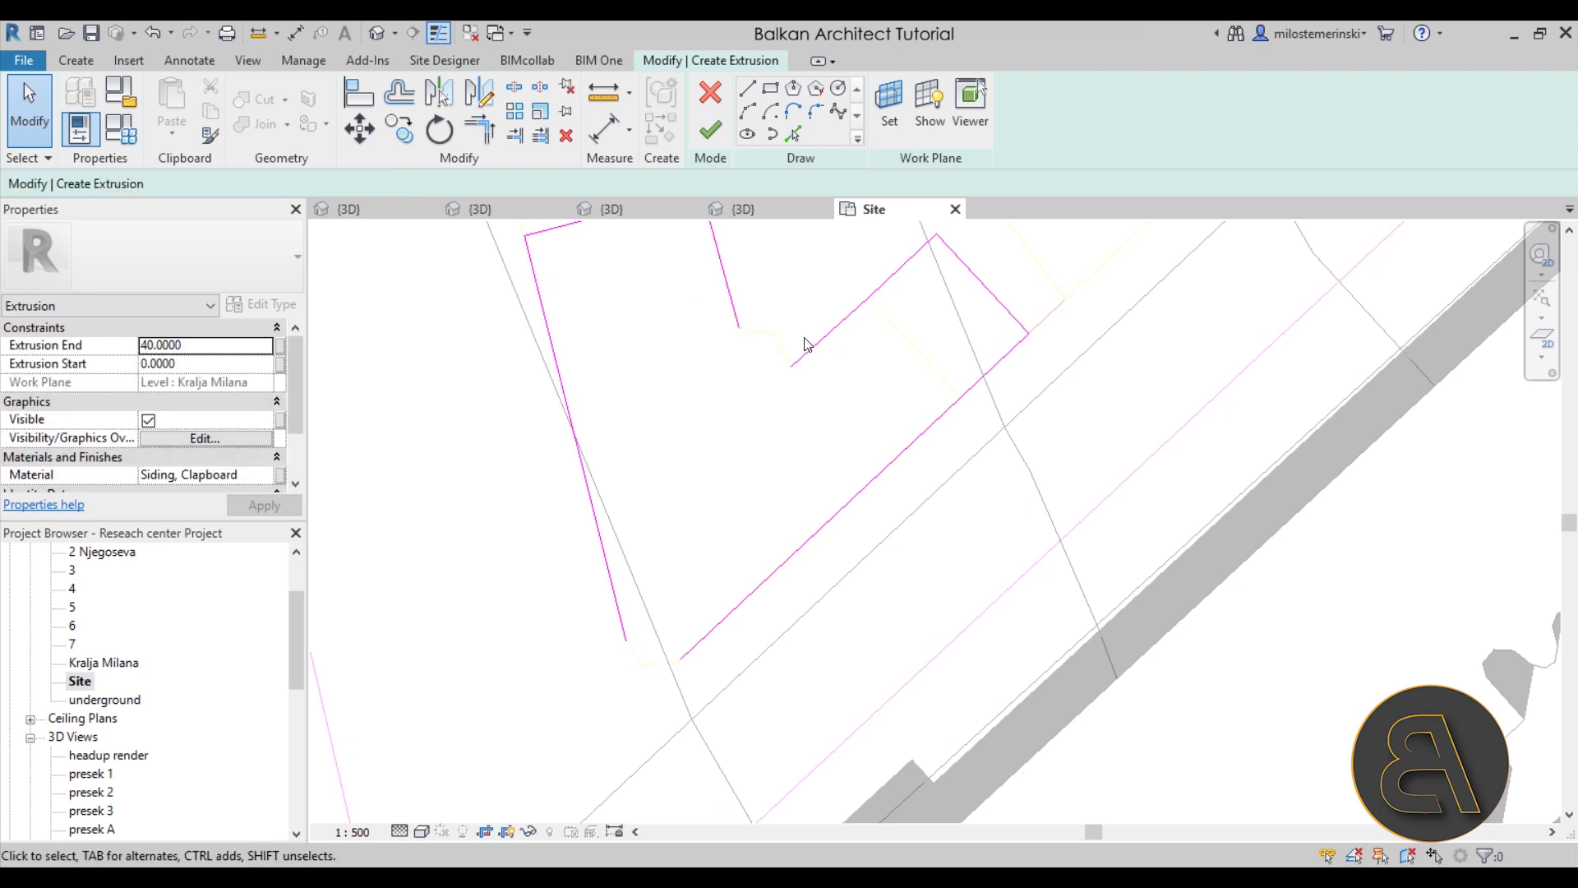
Close the courtyard and street-corner gaps in the footprint sketch with start-end-radius arcs, making the street corner tangent
left_click(748, 111)
left_click(740, 327)
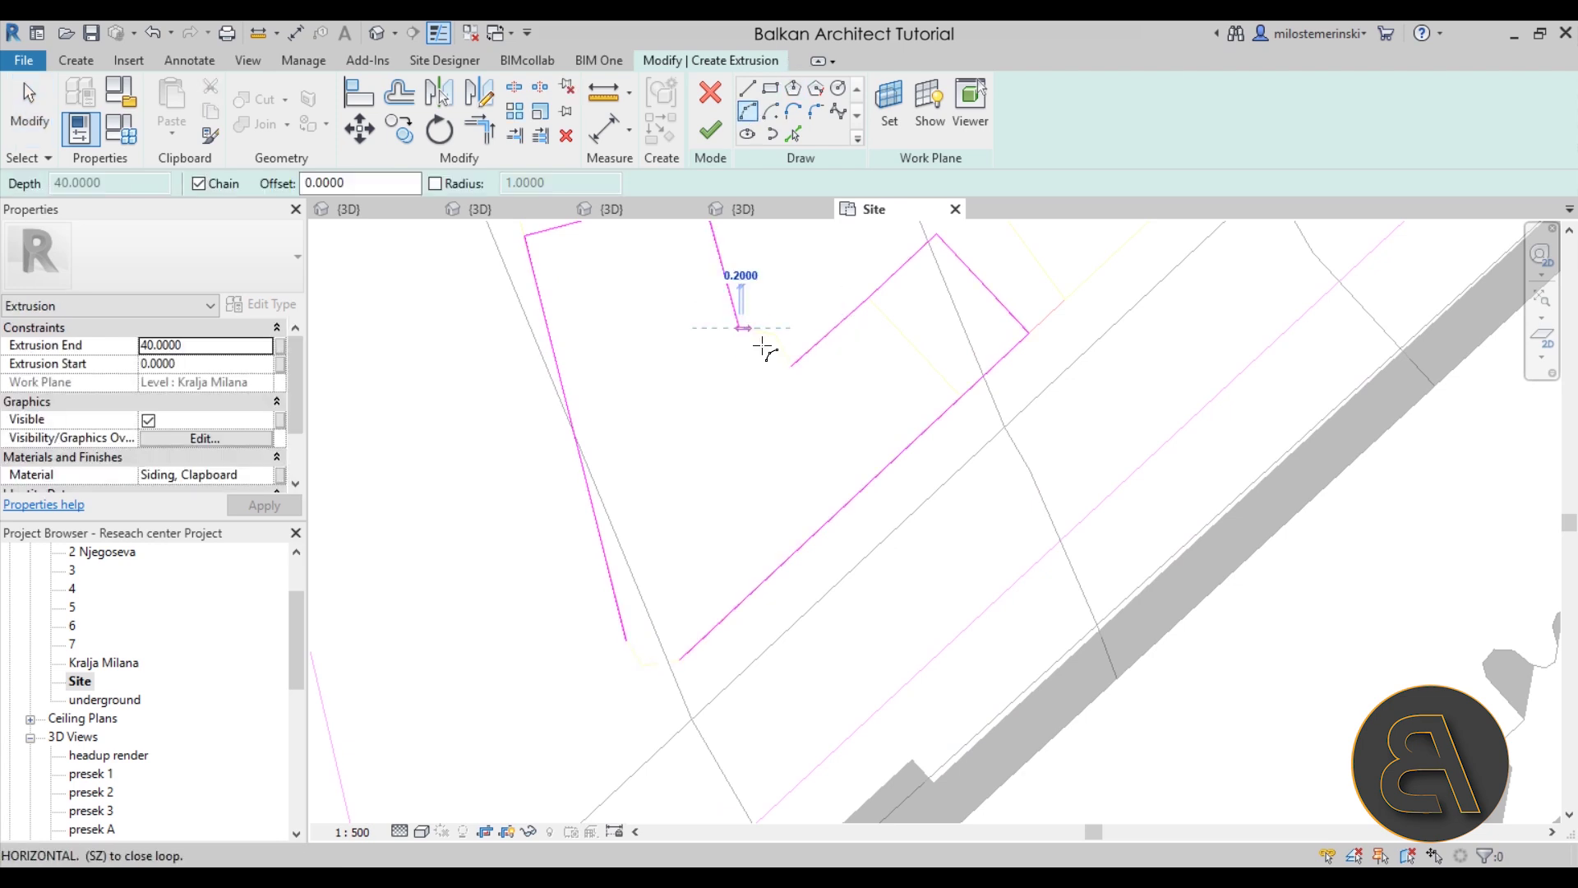
left_click(793, 365)
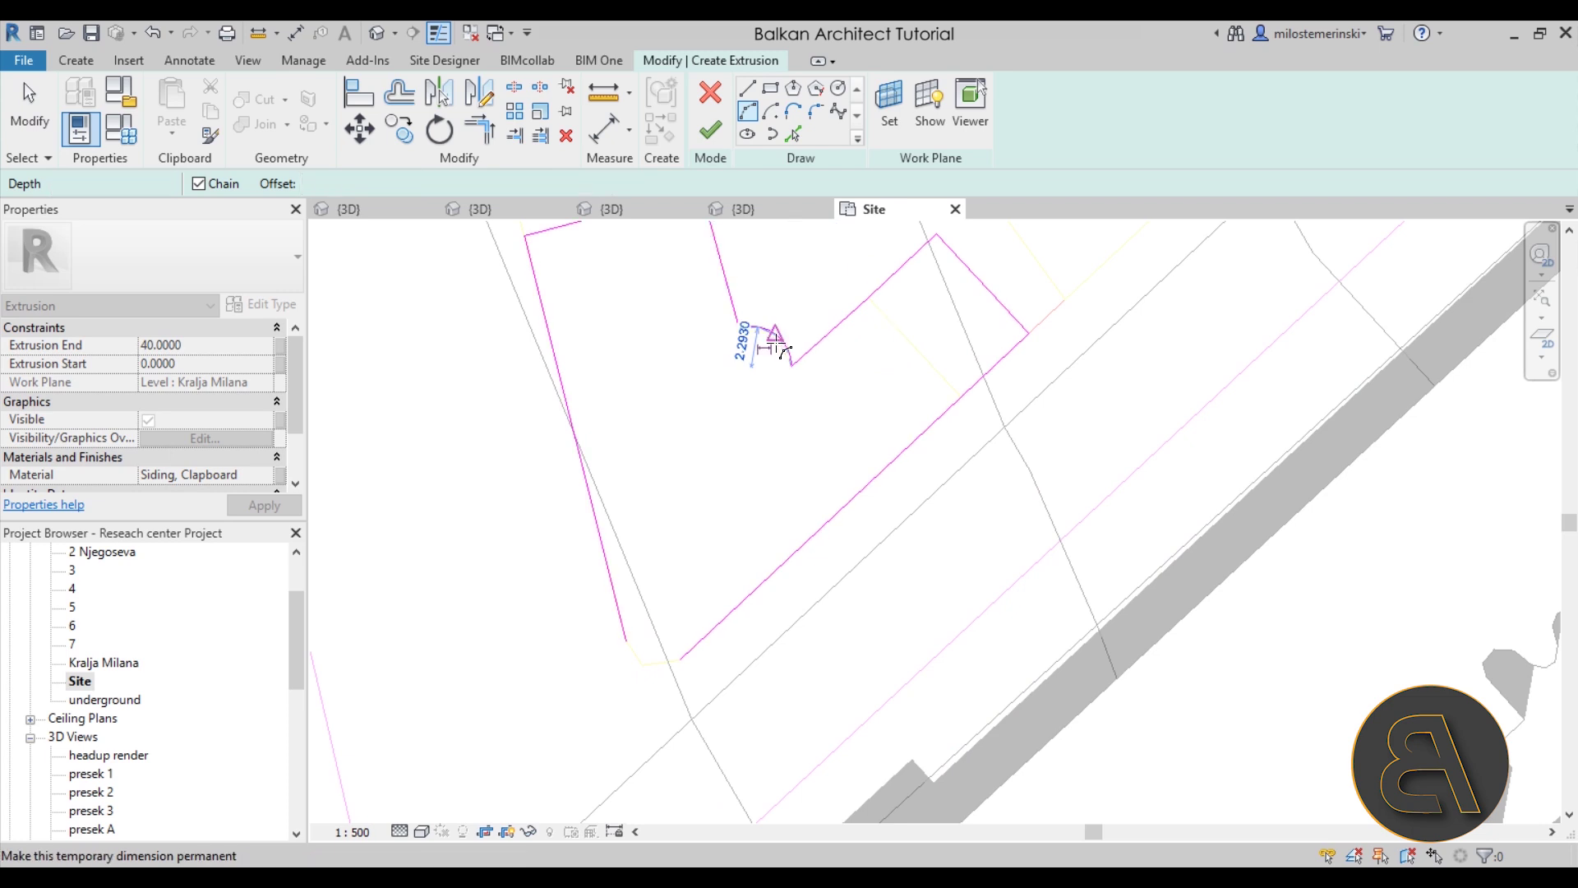
left_click(627, 641)
left_click(681, 658)
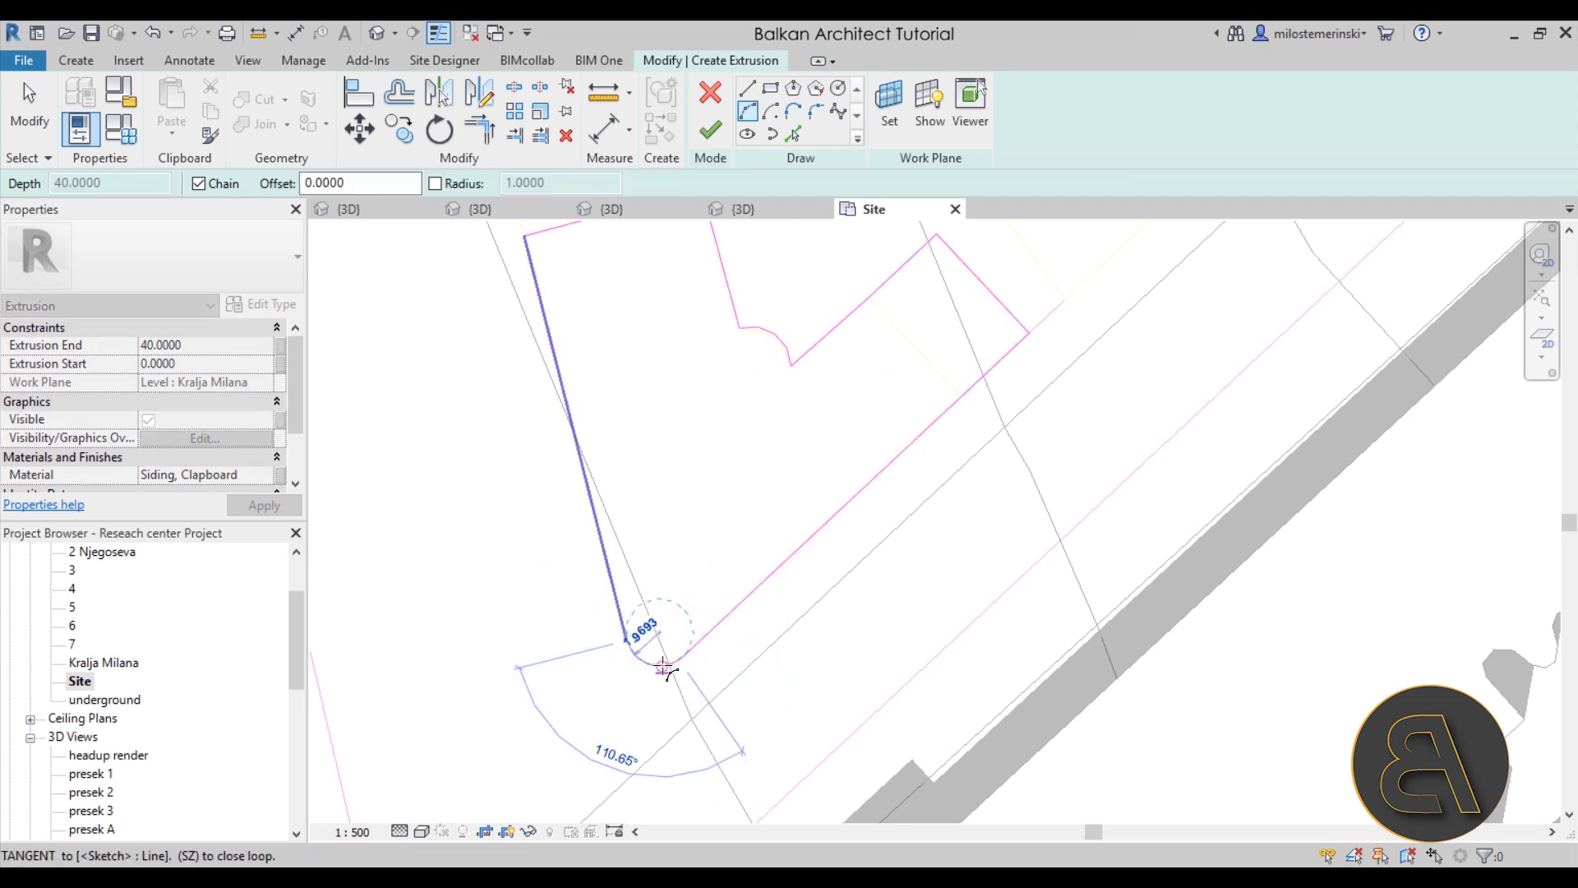
left_click(665, 667)
Finish the extrusion with its end at 40 and show the new building in the 3D view
scroll(783, 615, "down", 3)
left_click(710, 129)
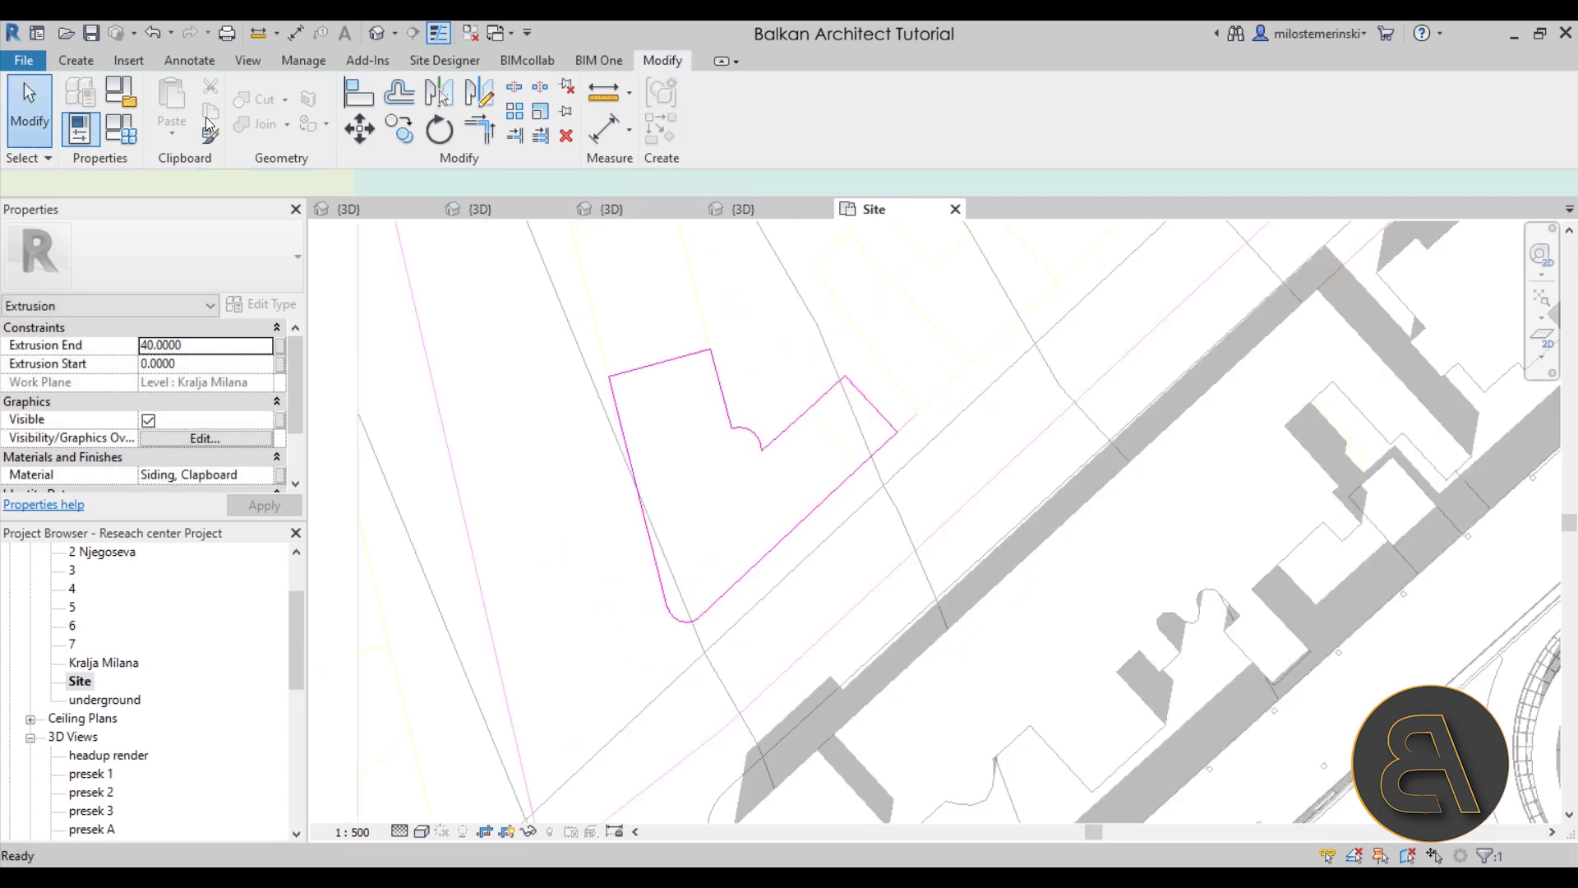
left_click(375, 37)
middle_click_drag(831, 631, 1240, 592)
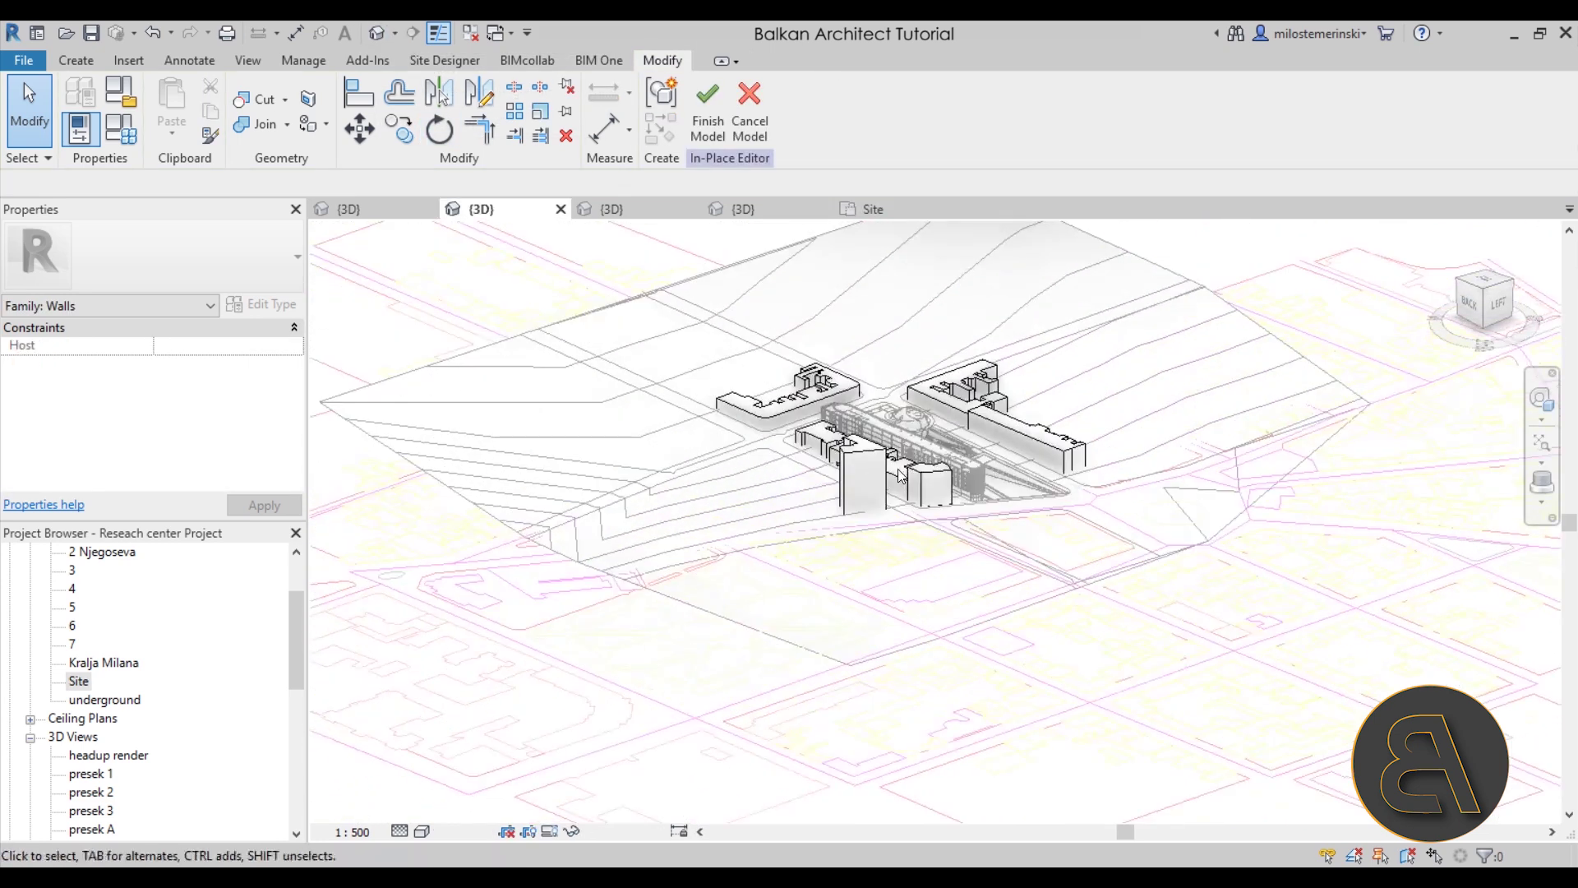
Lower the top of the new corner building's extrusion to a height of 21 in the 3D view
scroll(831, 412, "up", 5)
left_click(793, 415)
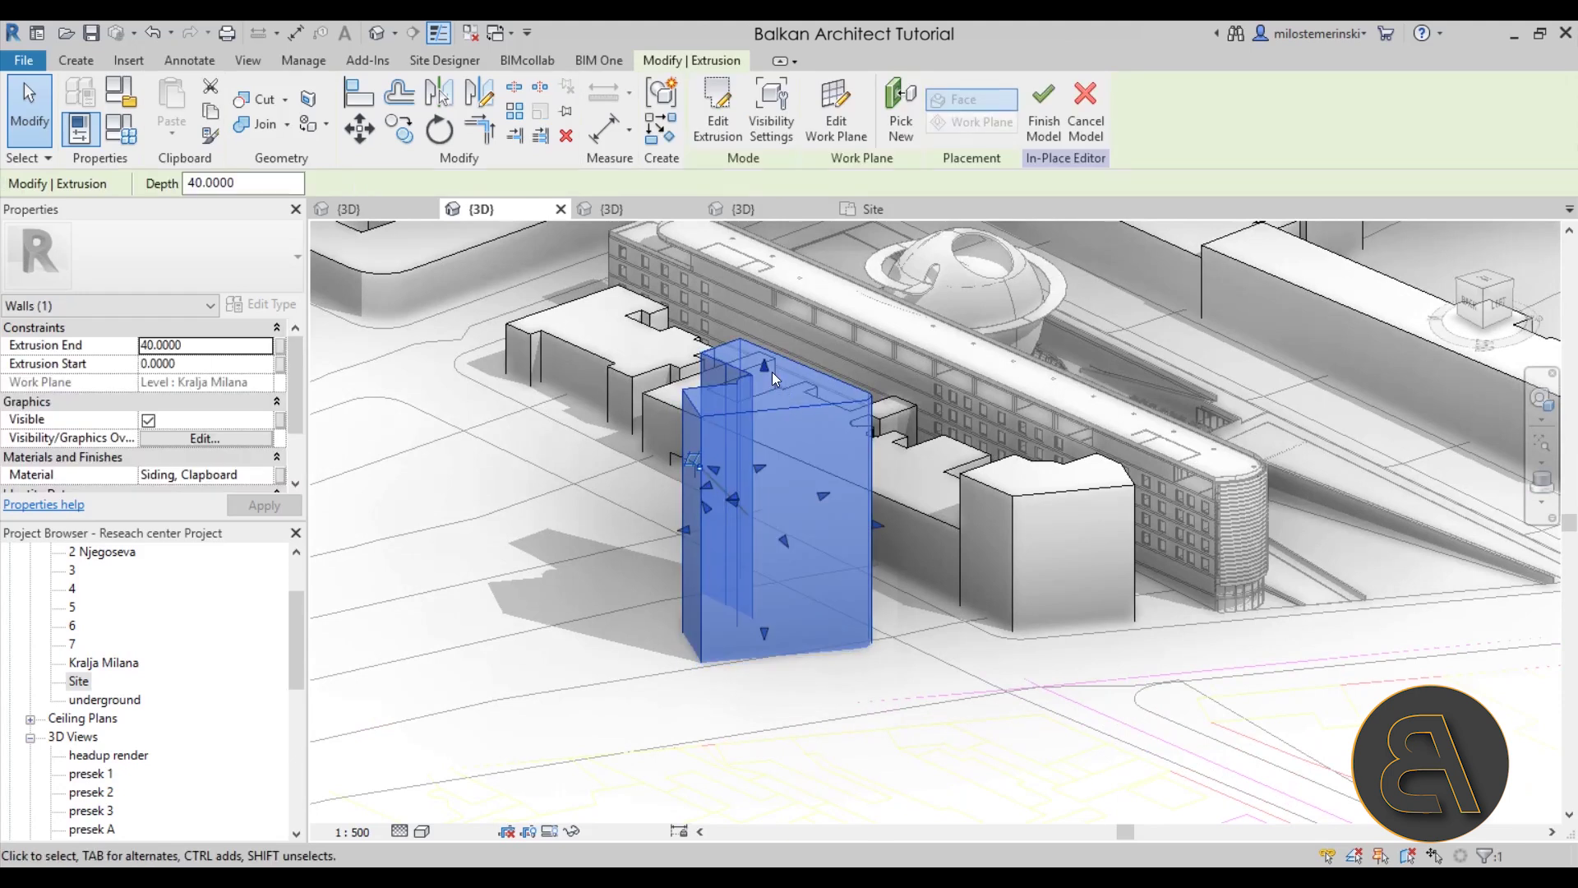
left_click_drag(758, 416, 766, 472)
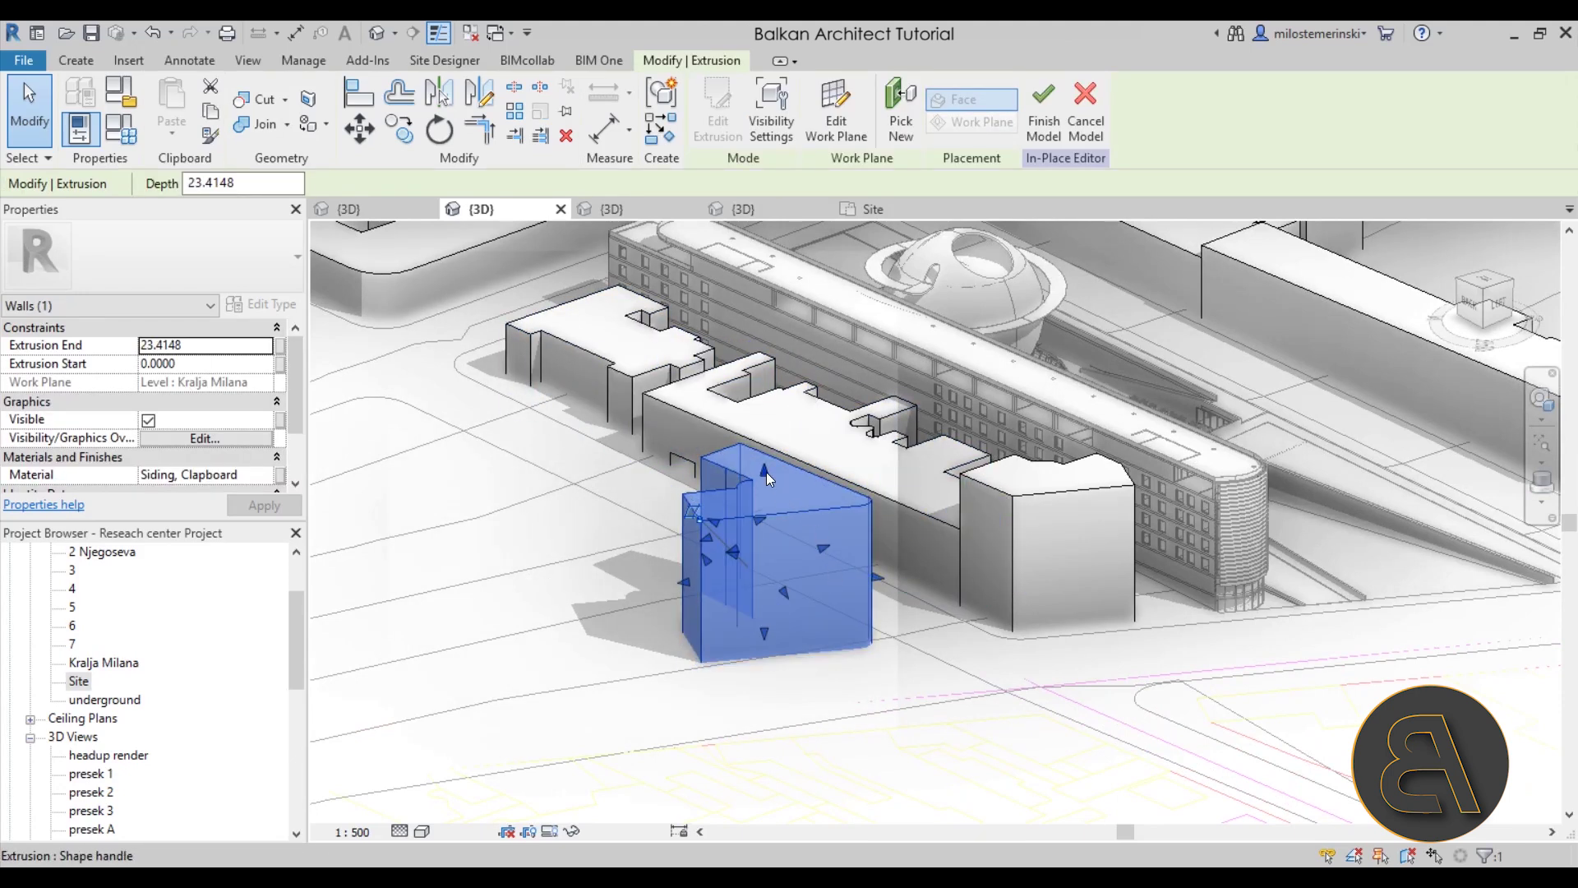
left_click(871, 717)
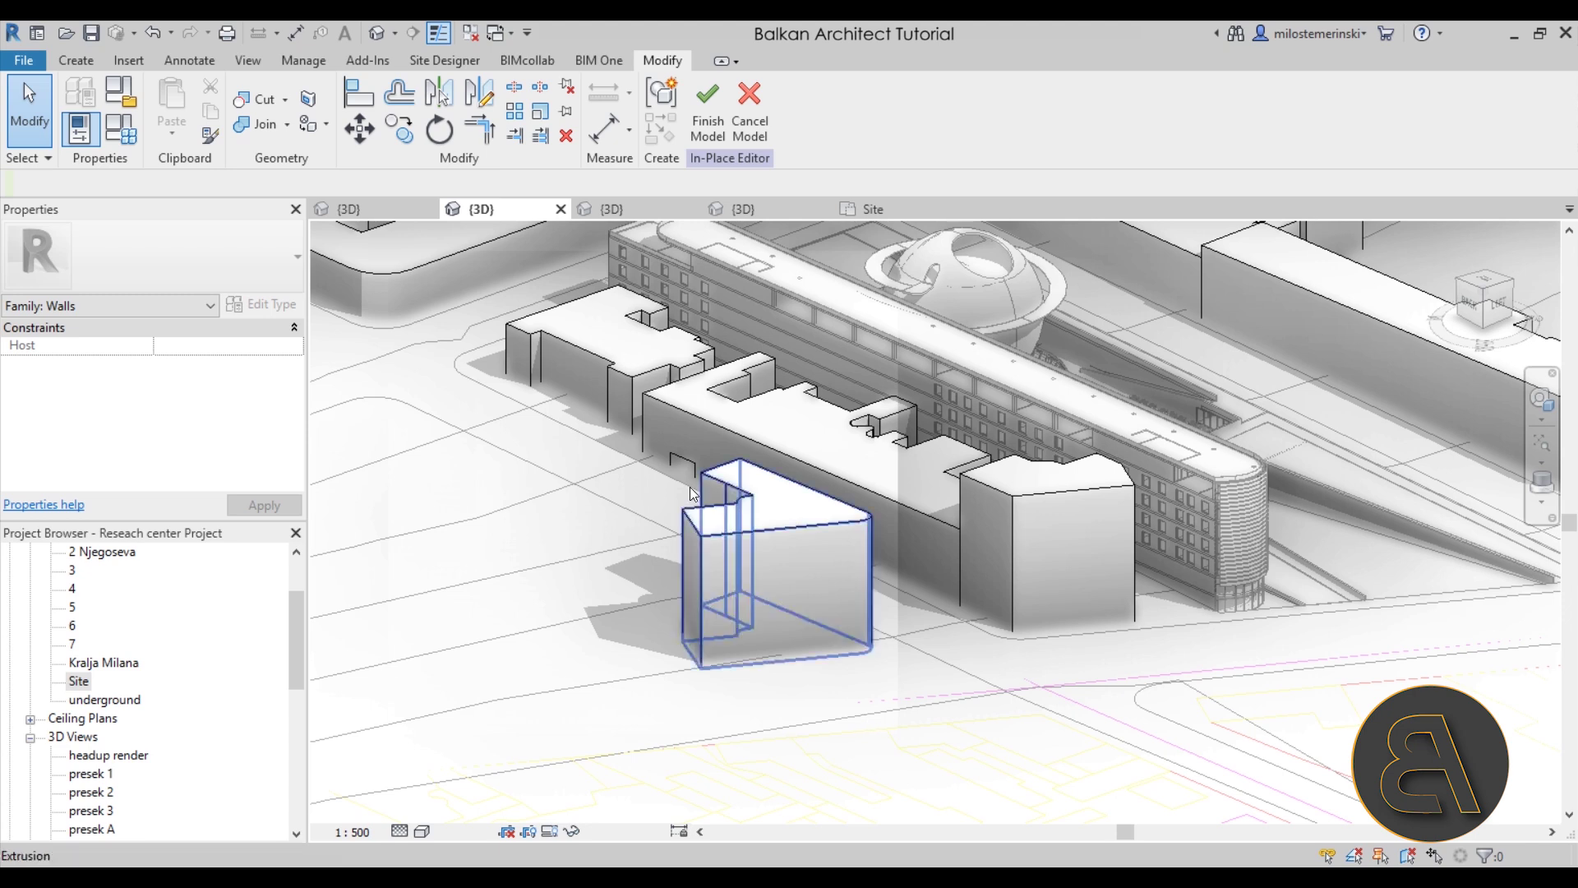
Set the extrusion end of the new corner building to 14
left_click(807, 527)
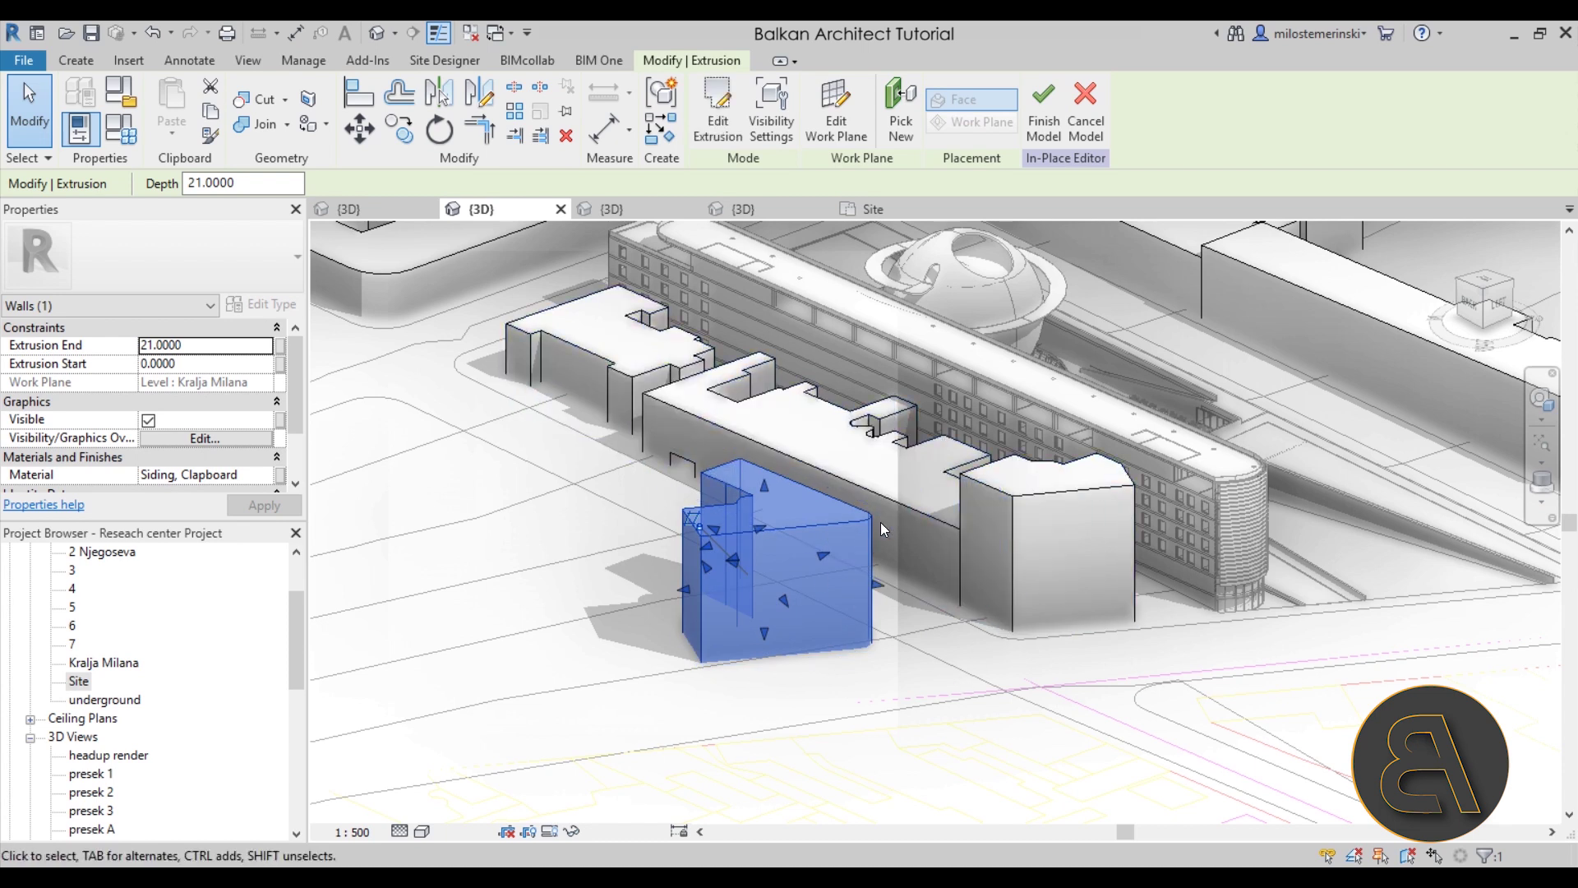
scroll(835, 630, "up", 2)
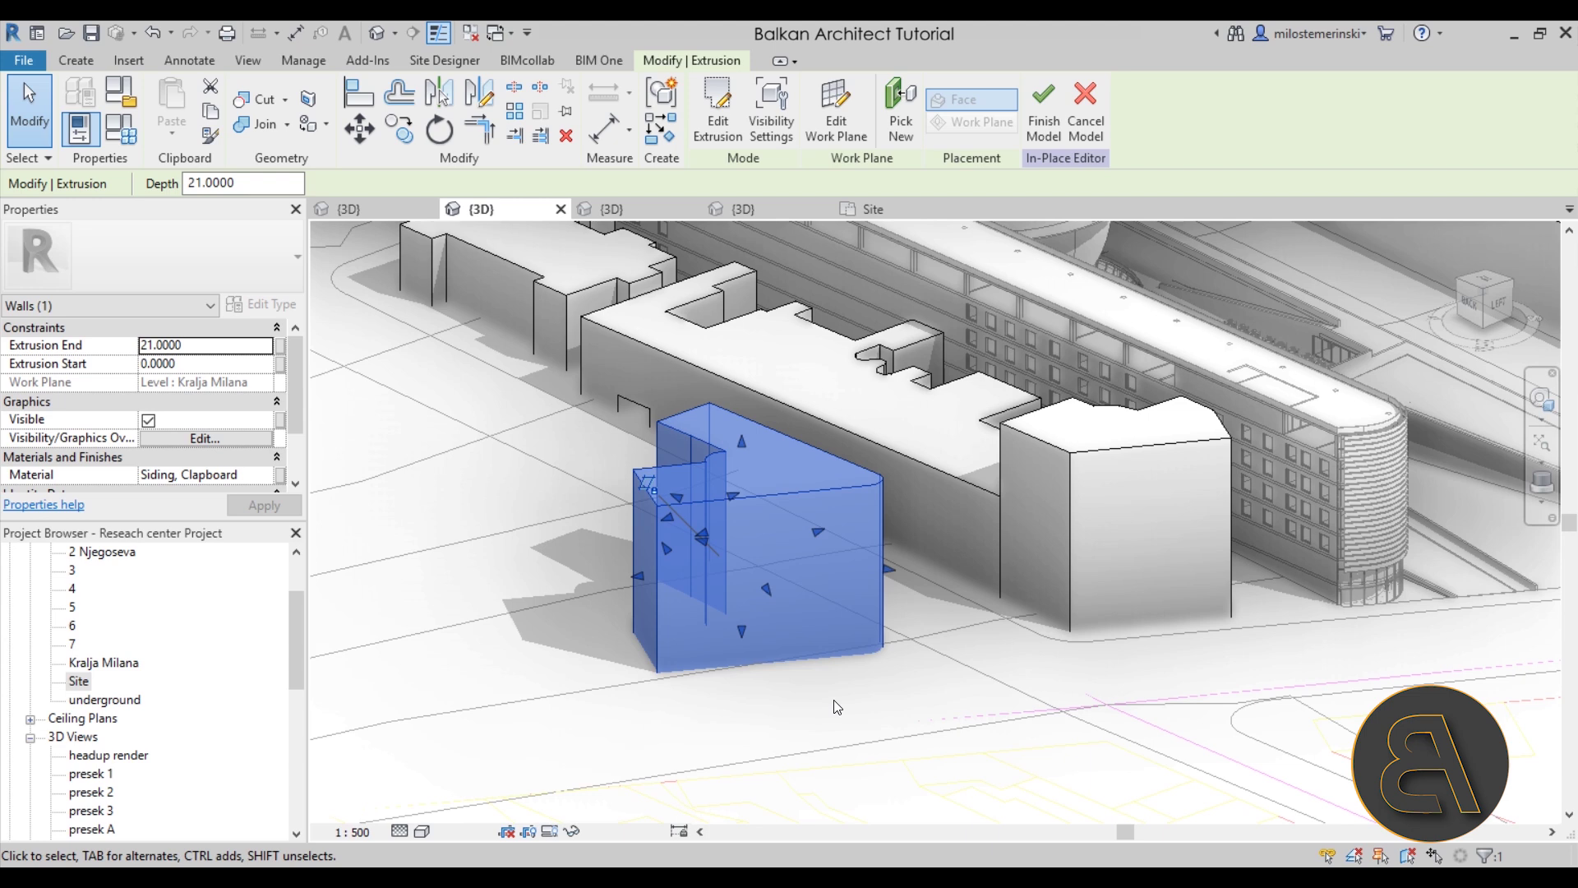
left_click(225, 348)
type("14")
key("Return")
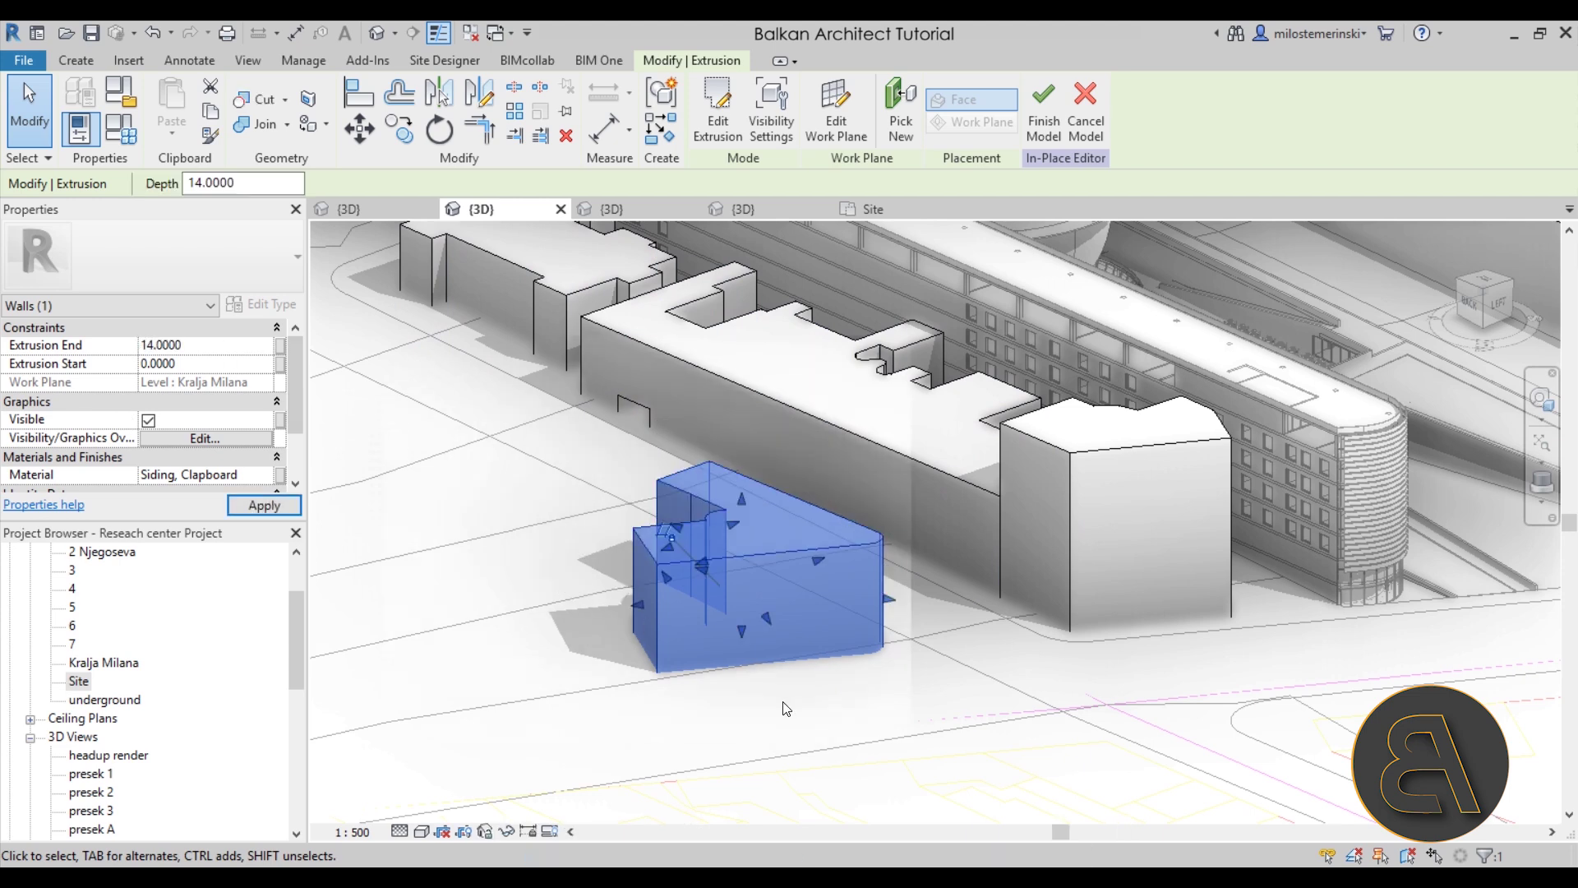
Raise the corner building's extrusion start to 0.1667 and set its extrusion end to 14.16
scroll(781, 639, "up", 3)
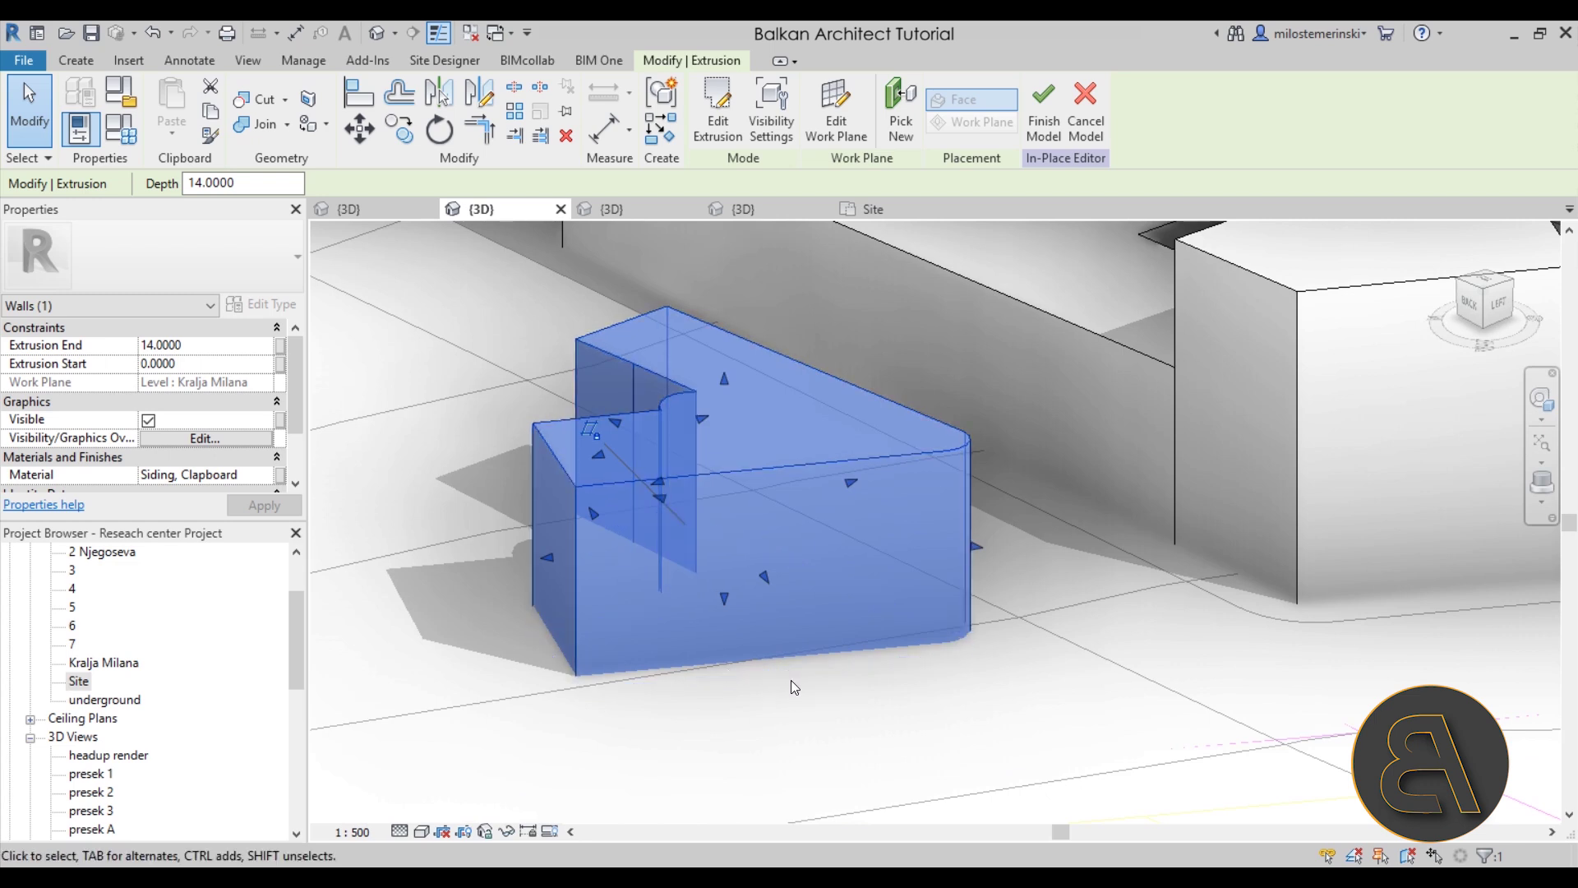
left_click_drag(727, 594, 724, 587)
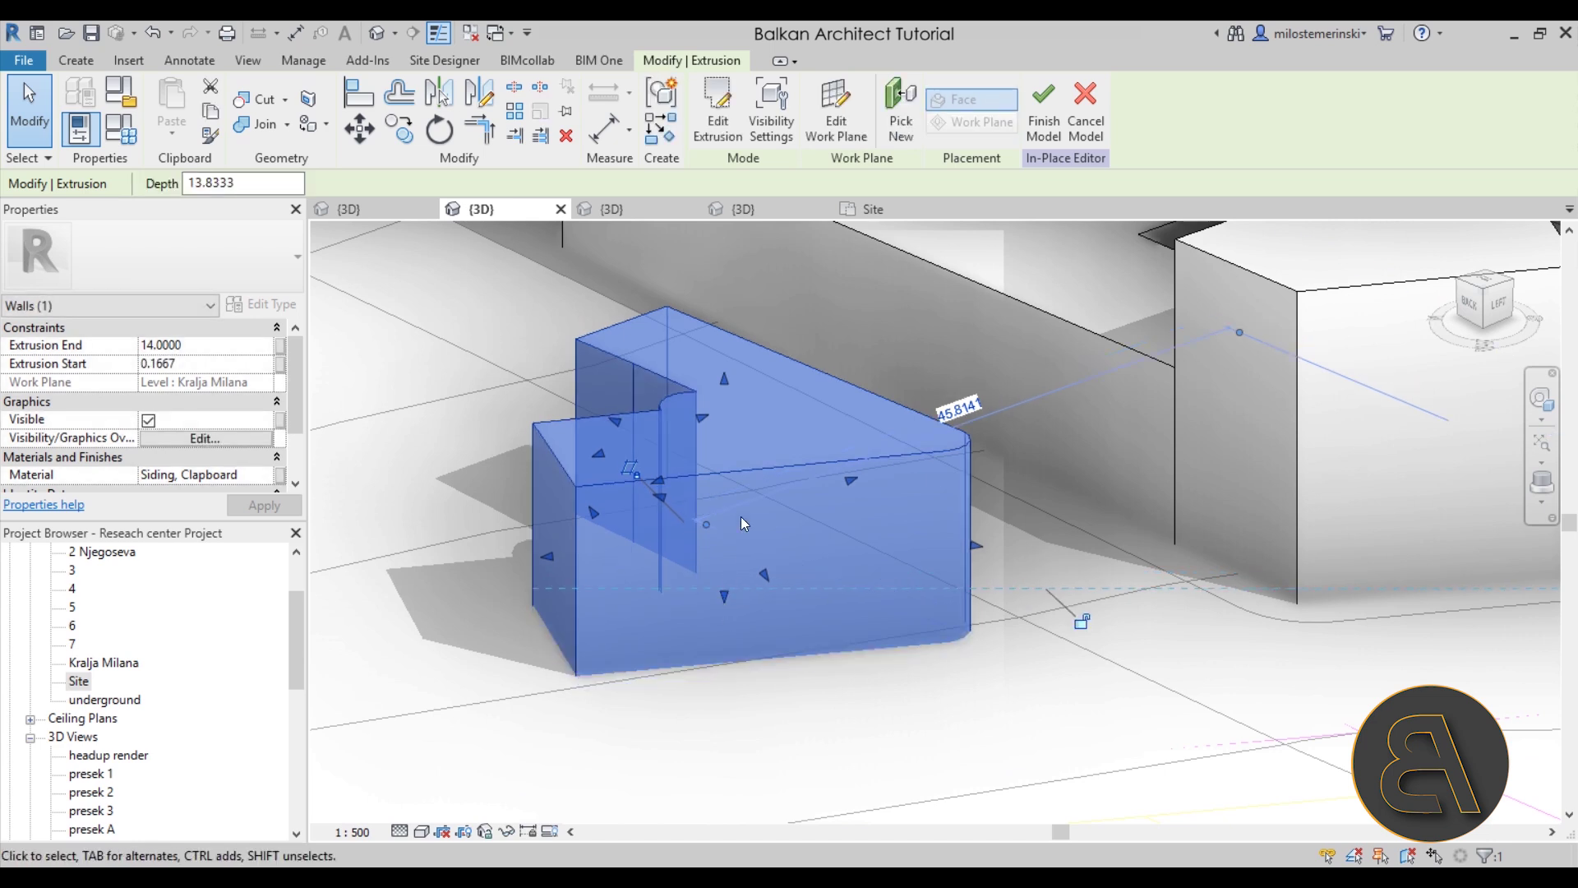
left_click(215, 346)
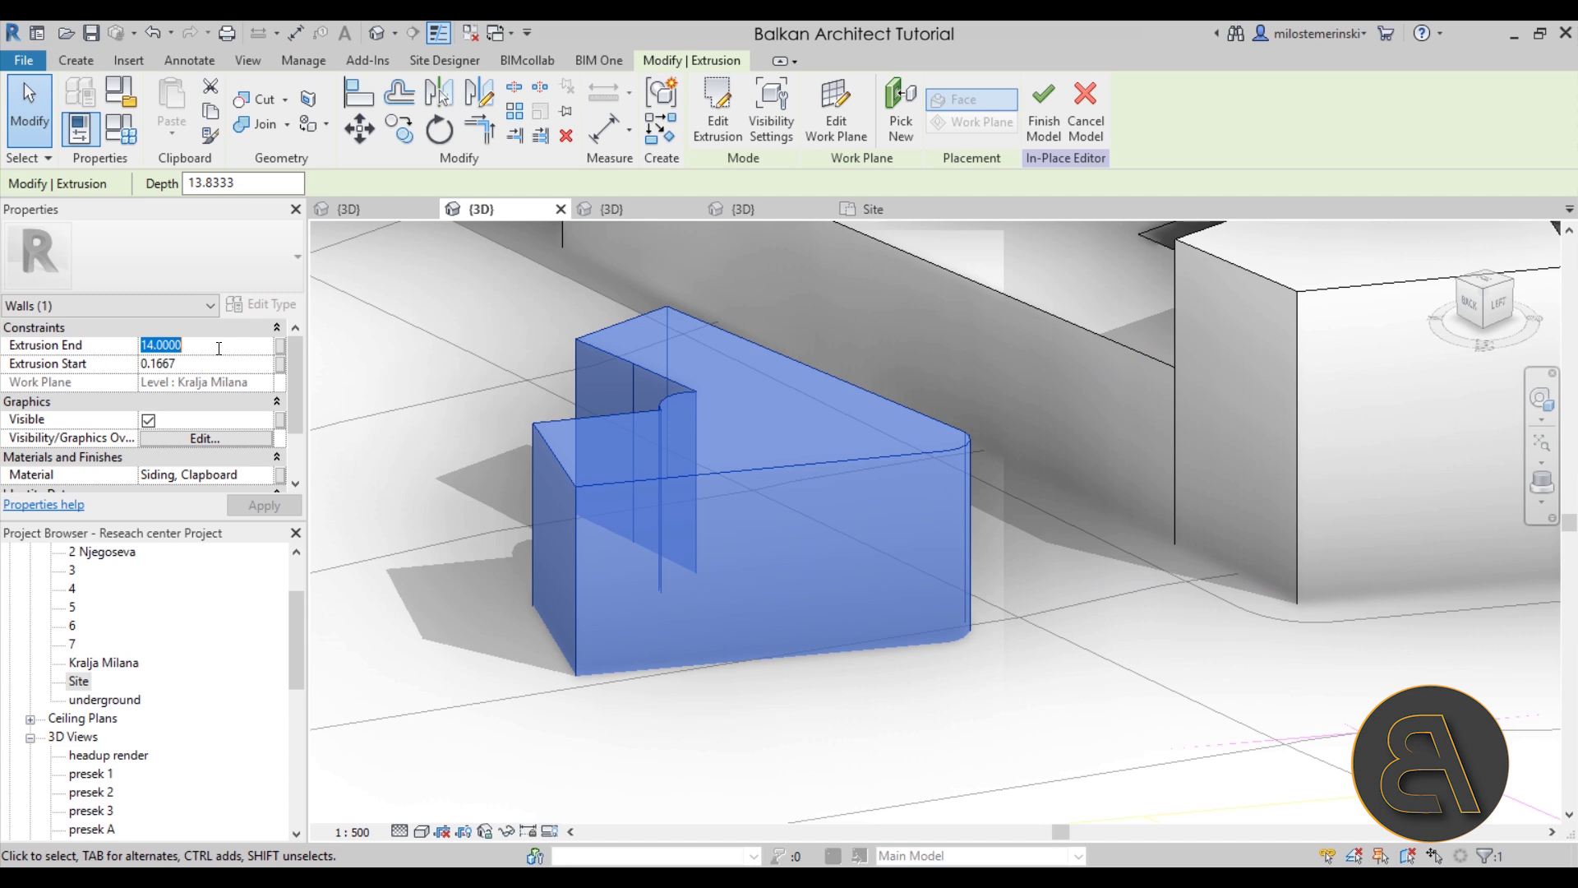
type("14.")
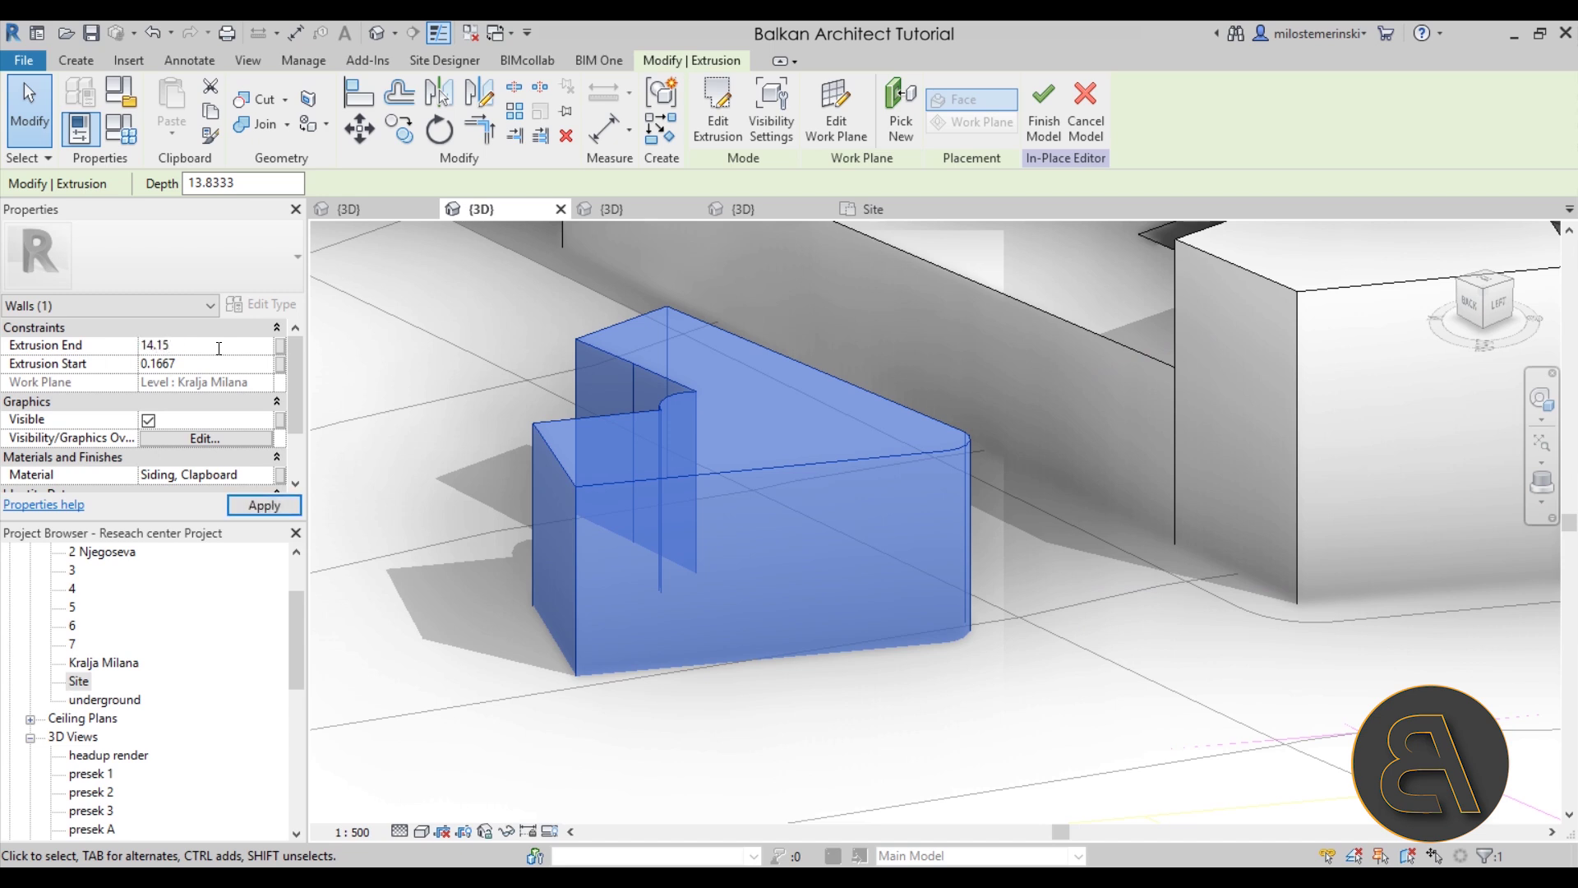
type("16")
key("Return")
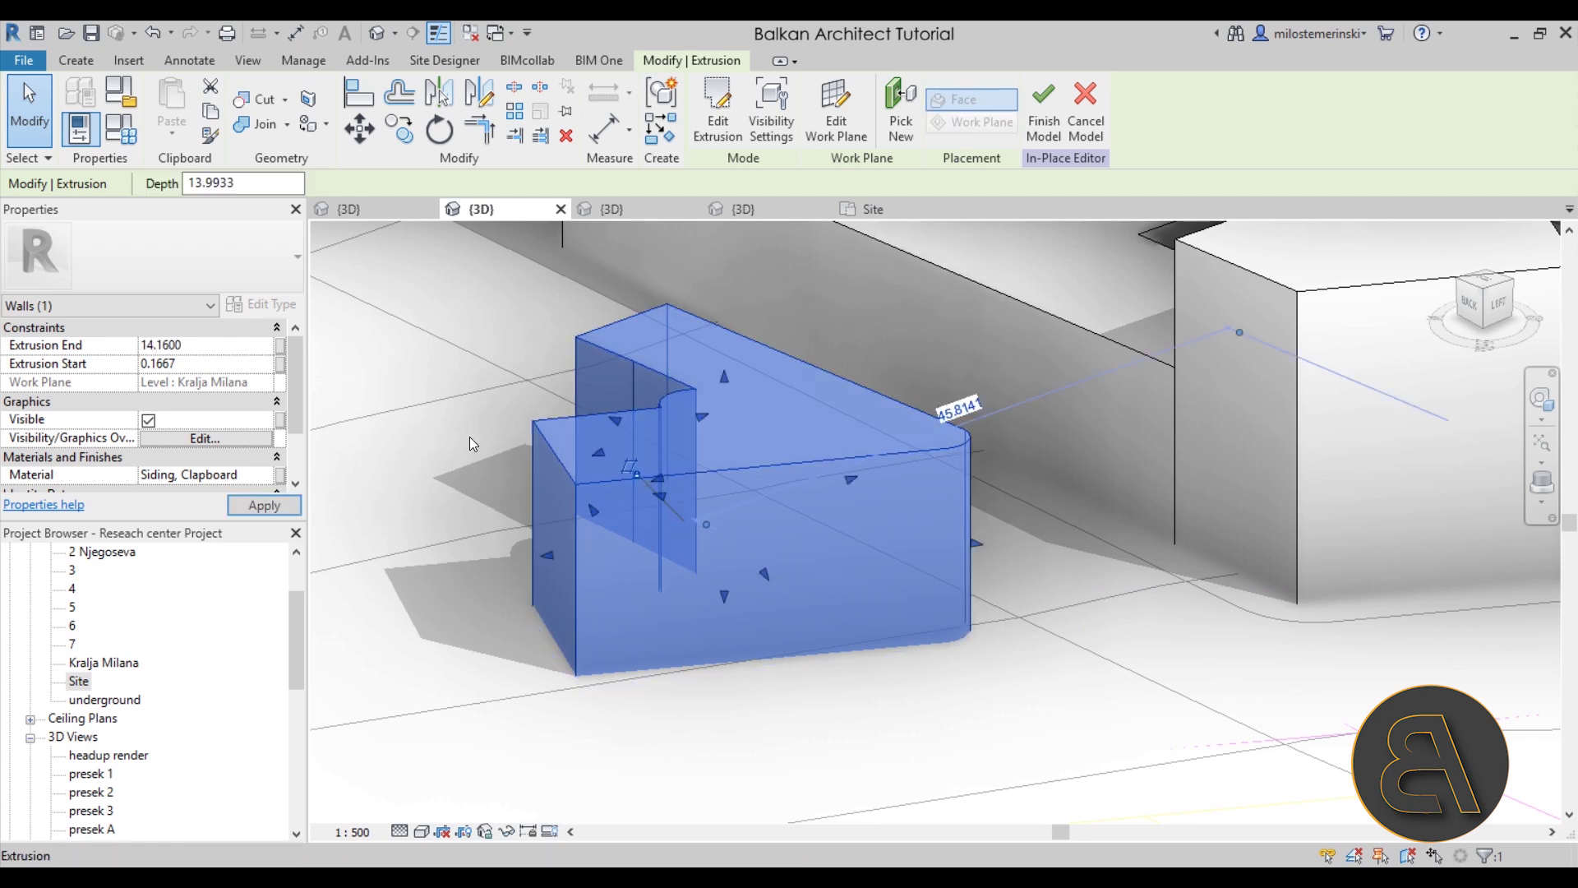
left_click(407, 602)
scroll(708, 471, "down", 2)
middle_click_drag(755, 514, 966, 687)
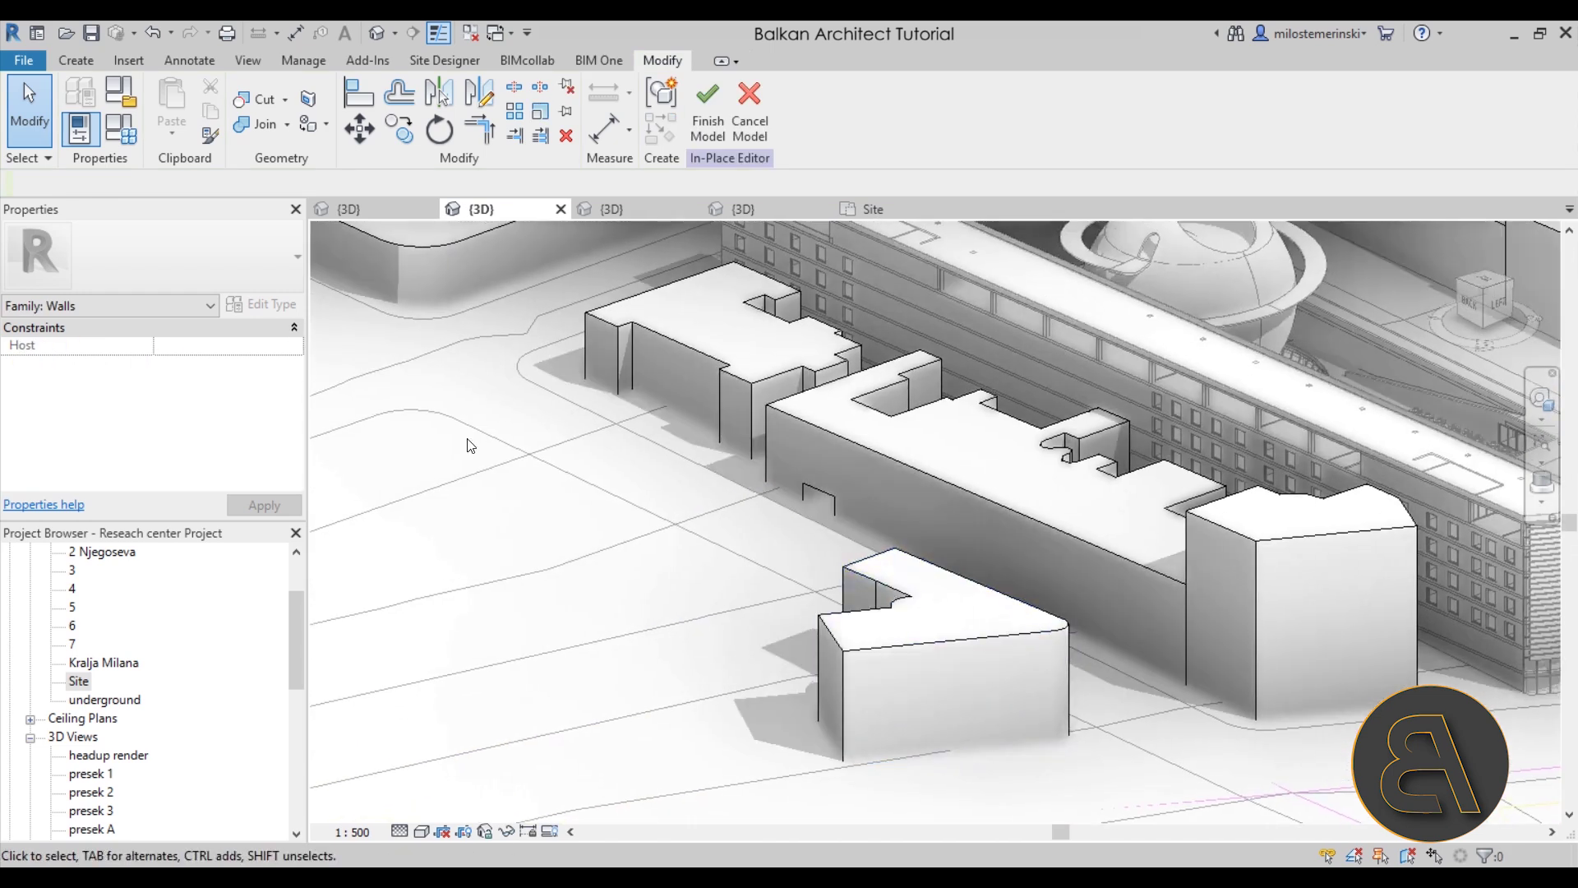
Examine the extrusion of the long neighbouring building, the void extrusion cutting its street passage, and the courtyard behind it
left_click(590, 341)
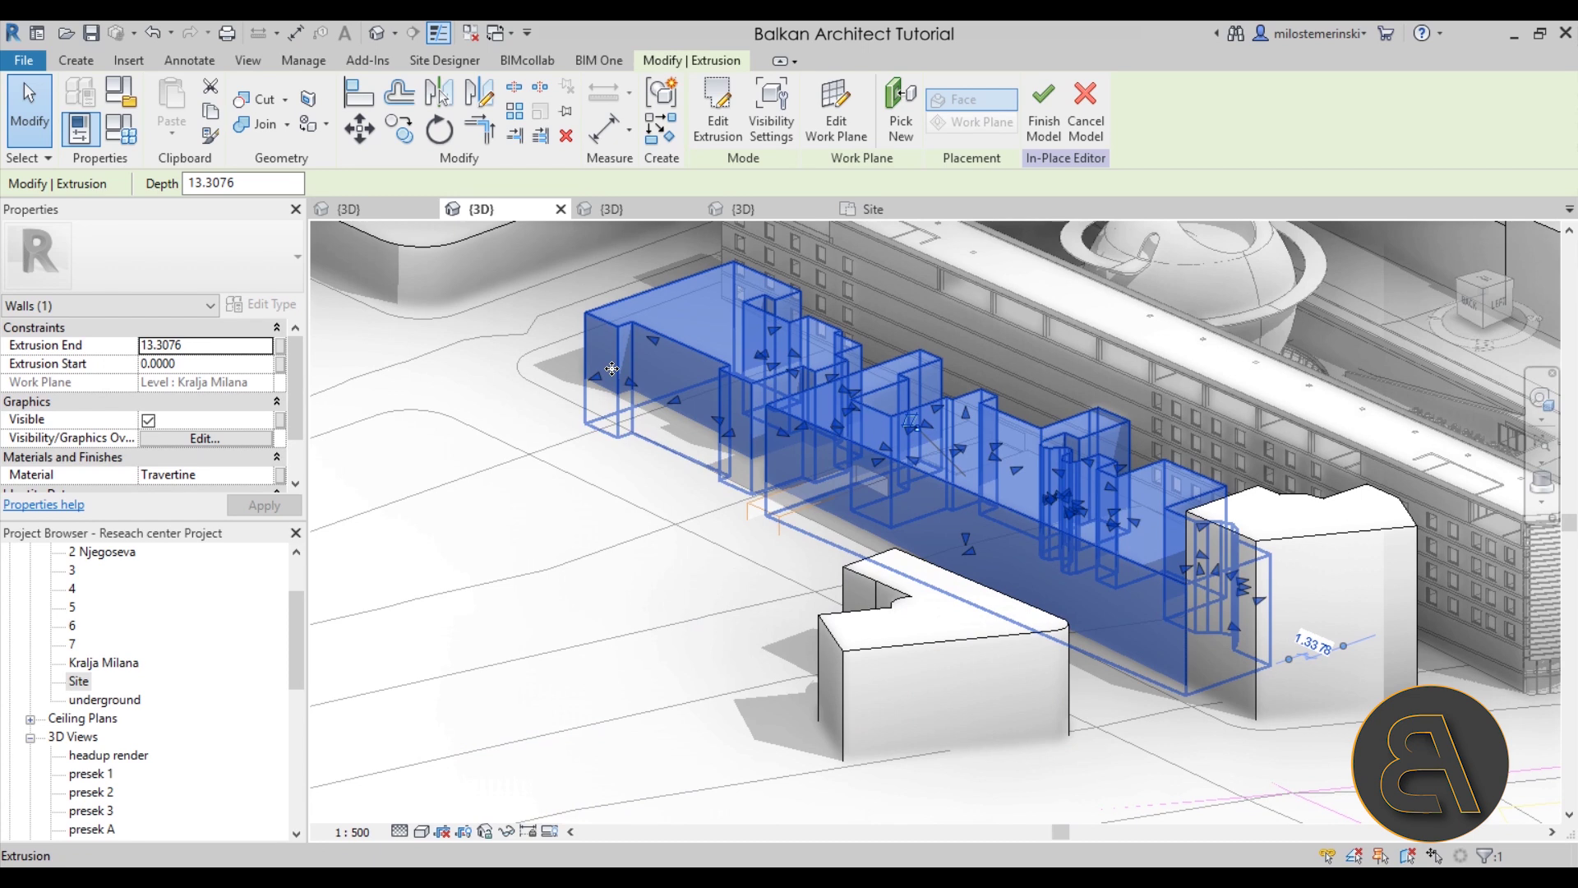
left_click(630, 596)
scroll(631, 596, "down", 2)
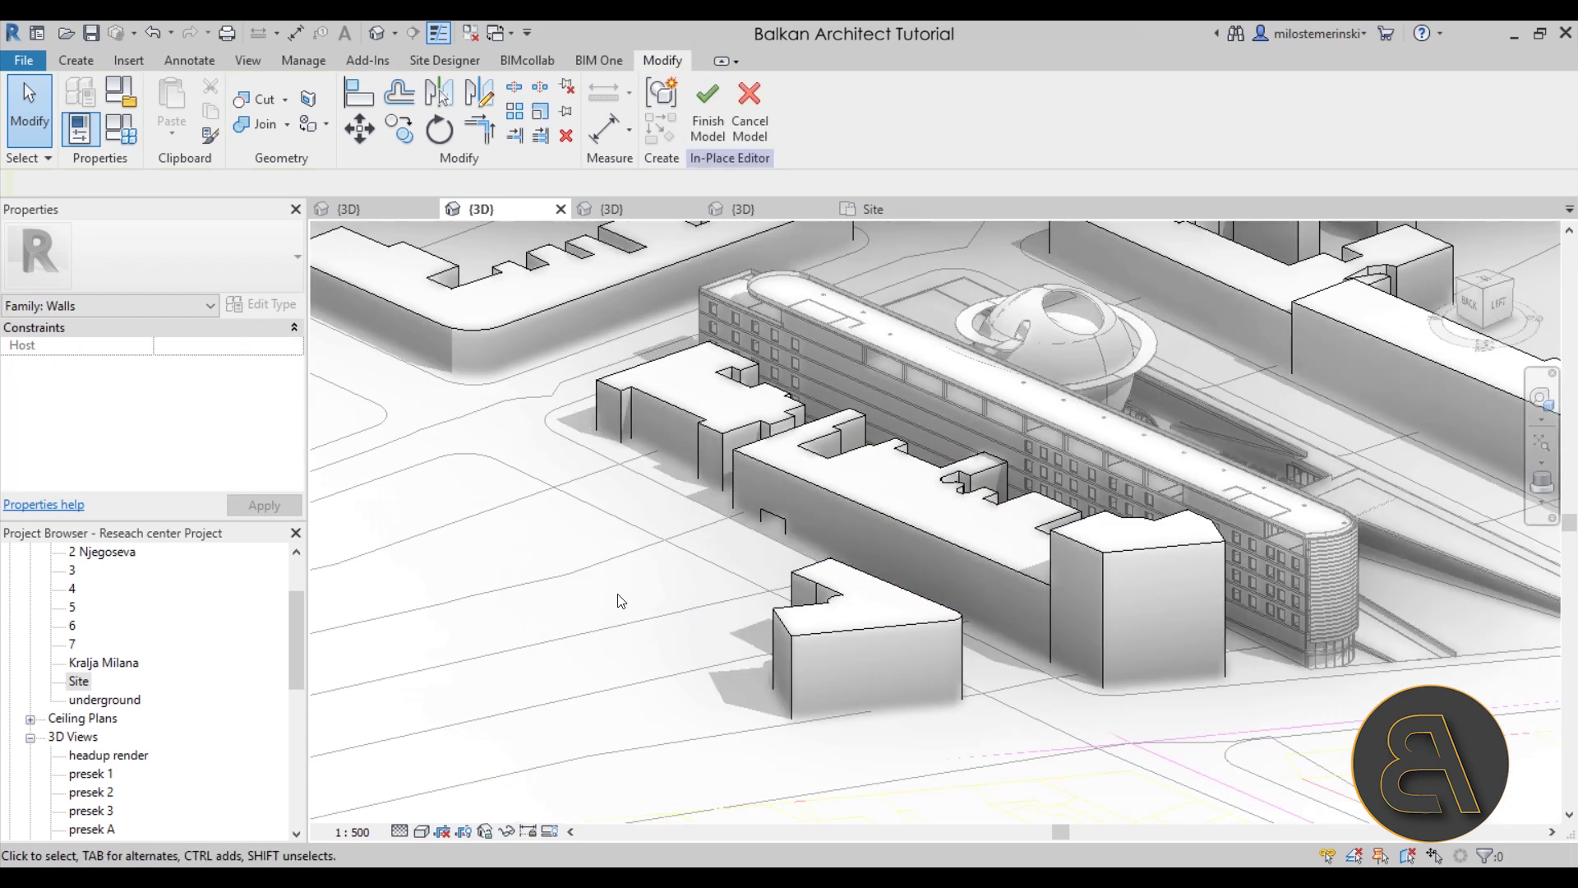
middle_click_drag(635, 592, 772, 585, "shift")
scroll(828, 552, "up", 3)
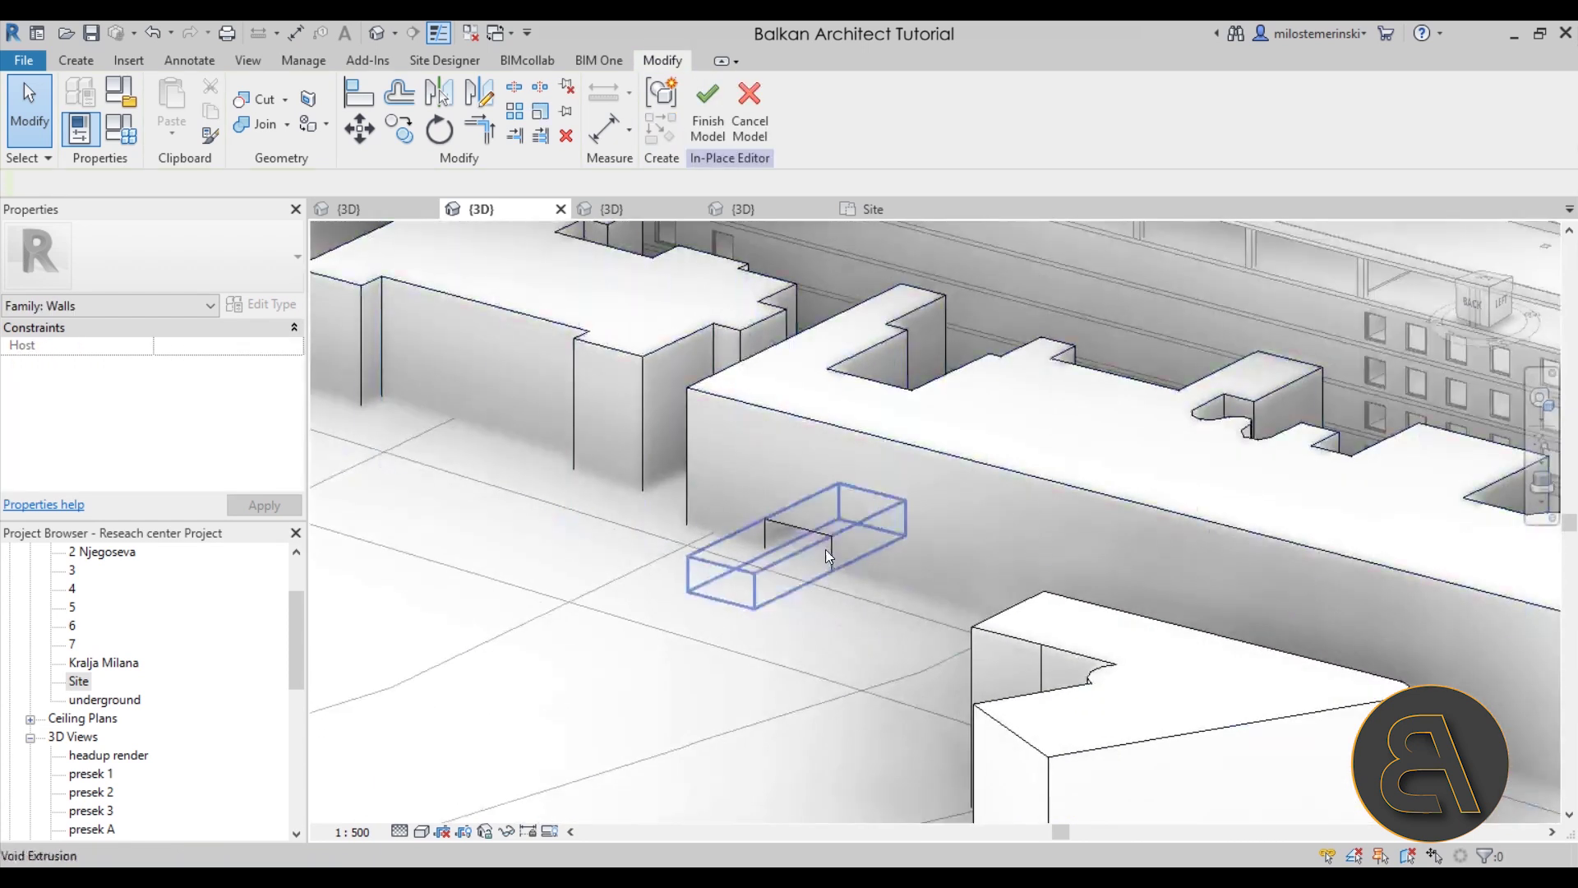
left_click(827, 551)
middle_click_drag(777, 662, 823, 642, "shift")
left_click(823, 642)
middle_click_drag(812, 576, 801, 698, "shift")
scroll(804, 541, "up", 5)
scroll(785, 553, "down", 3)
scroll(1002, 402, "down", 3)
middle_click_drag(1024, 419, 848, 814, "shift")
middle_click_drag(810, 658, 835, 628, "shift")
scroll(835, 628, "up", 3)
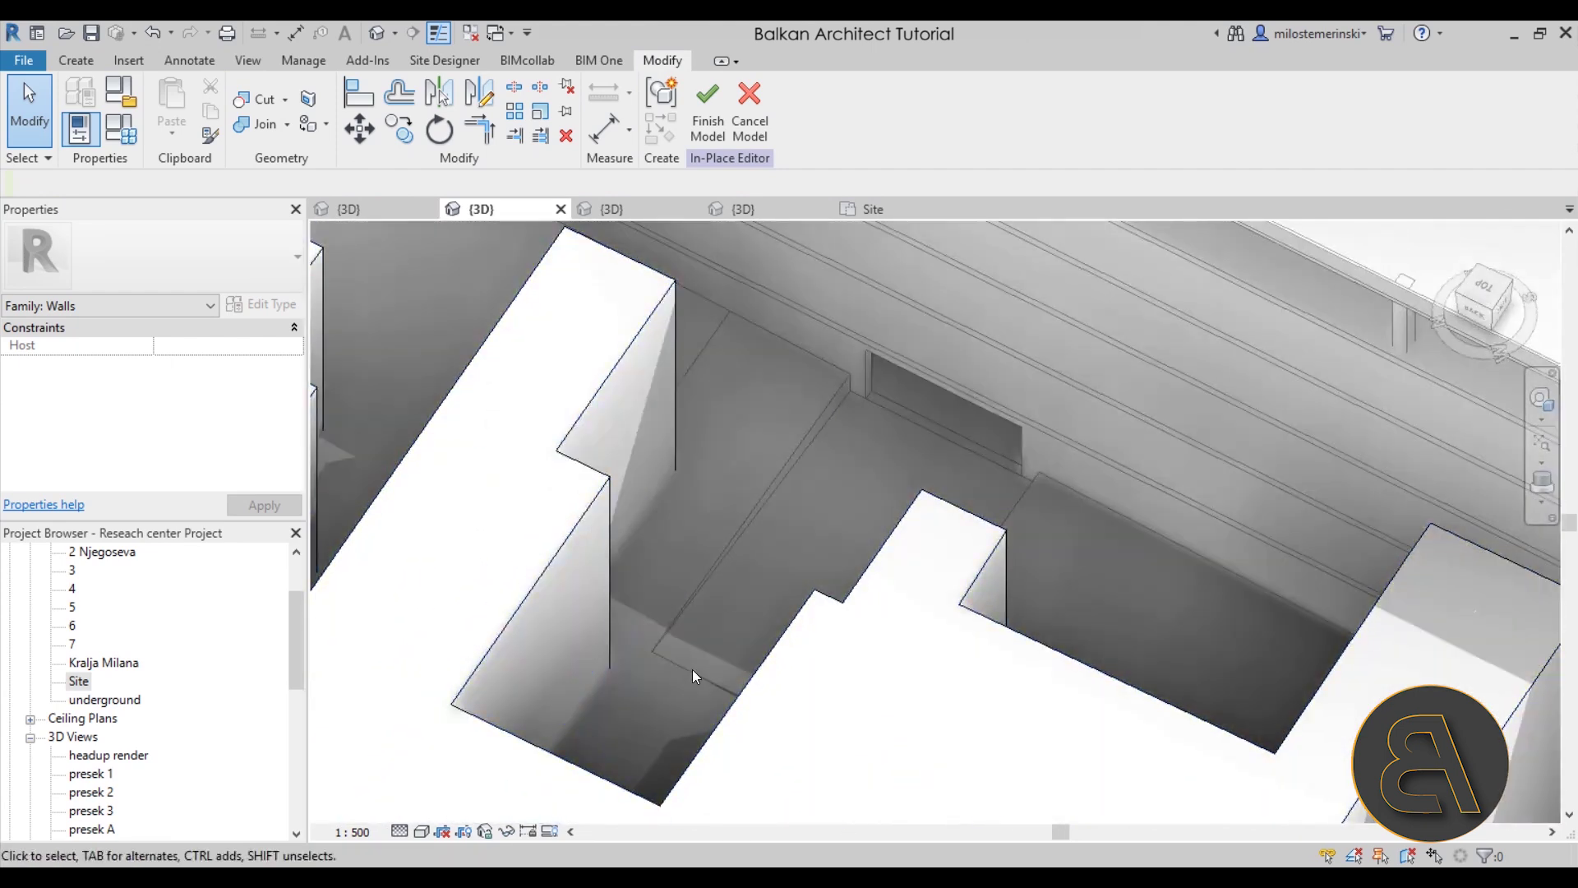
scroll(930, 411, "down", 8)
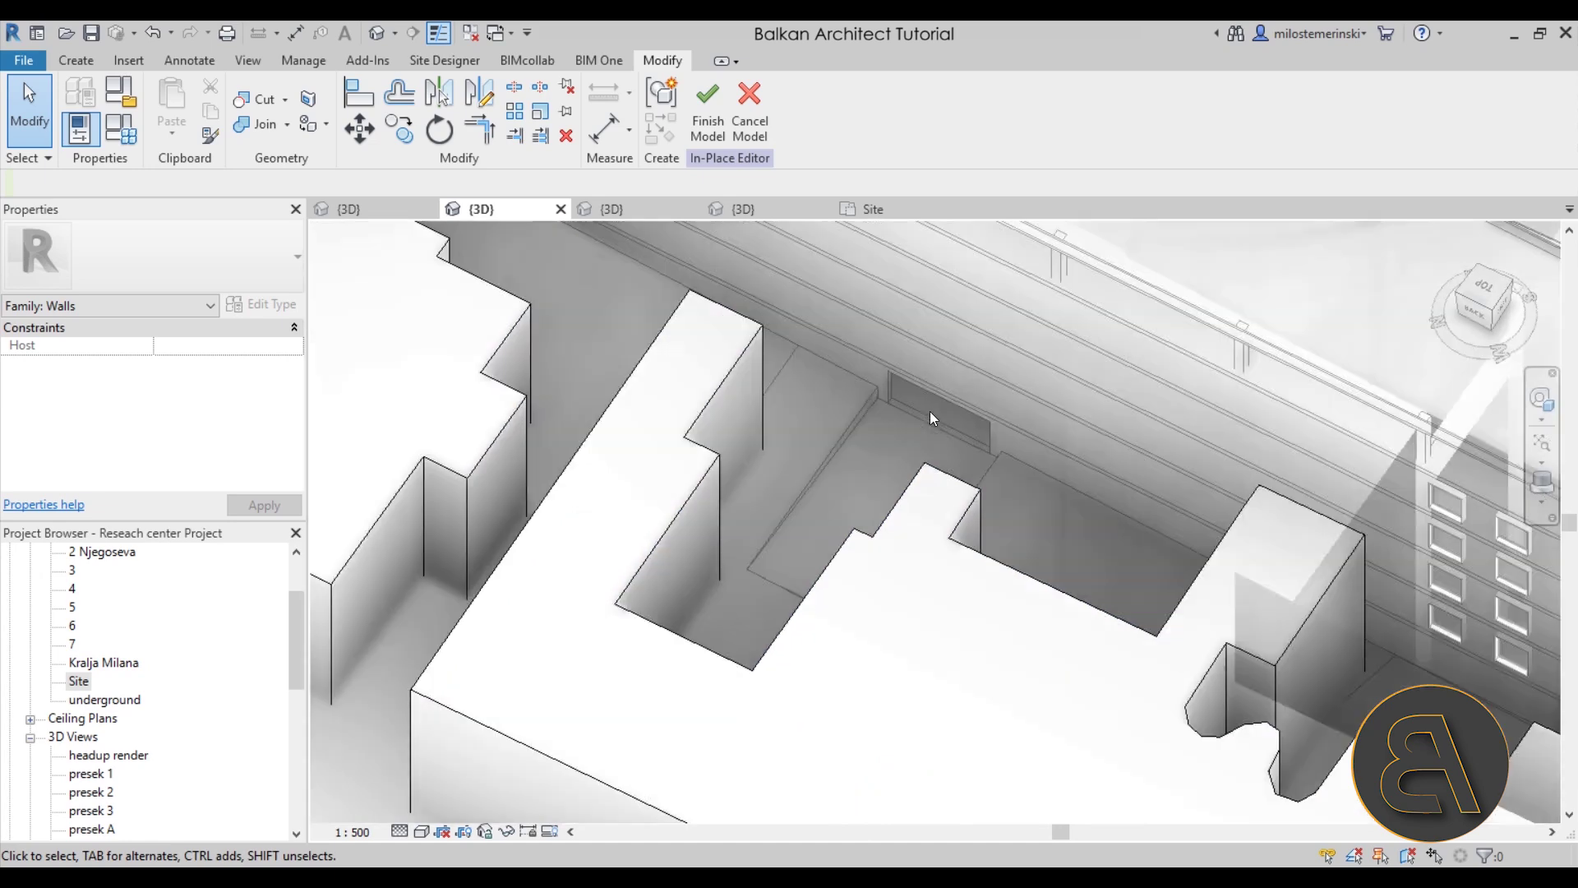
Finish the in-place model and view the research center with its context buildings from the opposite side
middle_click_drag(930, 411, 782, 592, "shift")
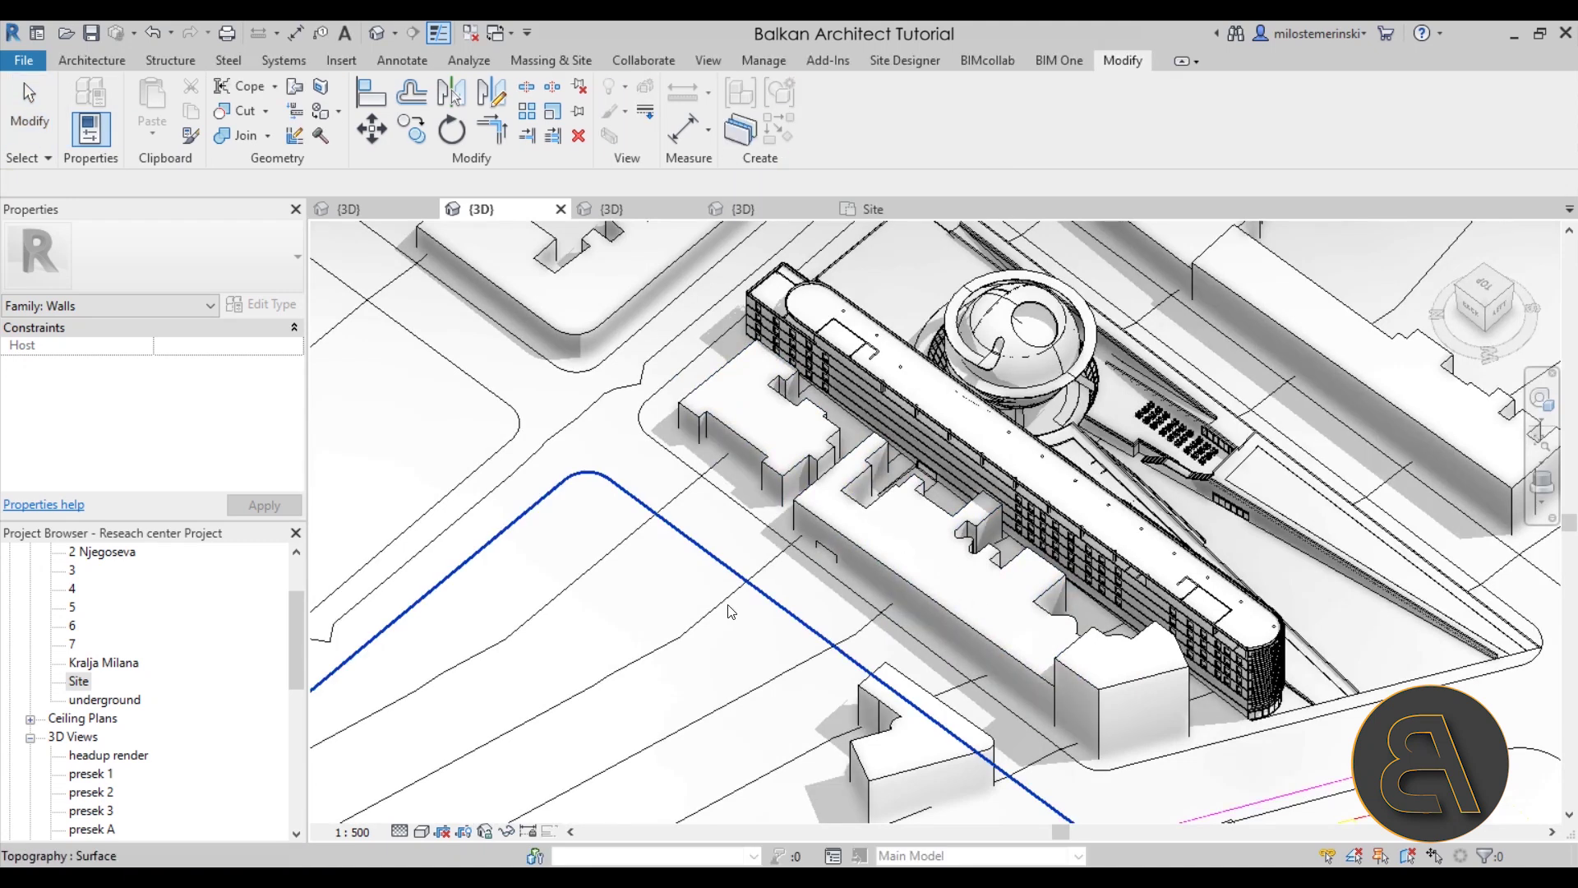
scroll(934, 493, "down", 4)
middle_click_drag(933, 494, 719, 482, "shift")
scroll(720, 482, "up", 2)
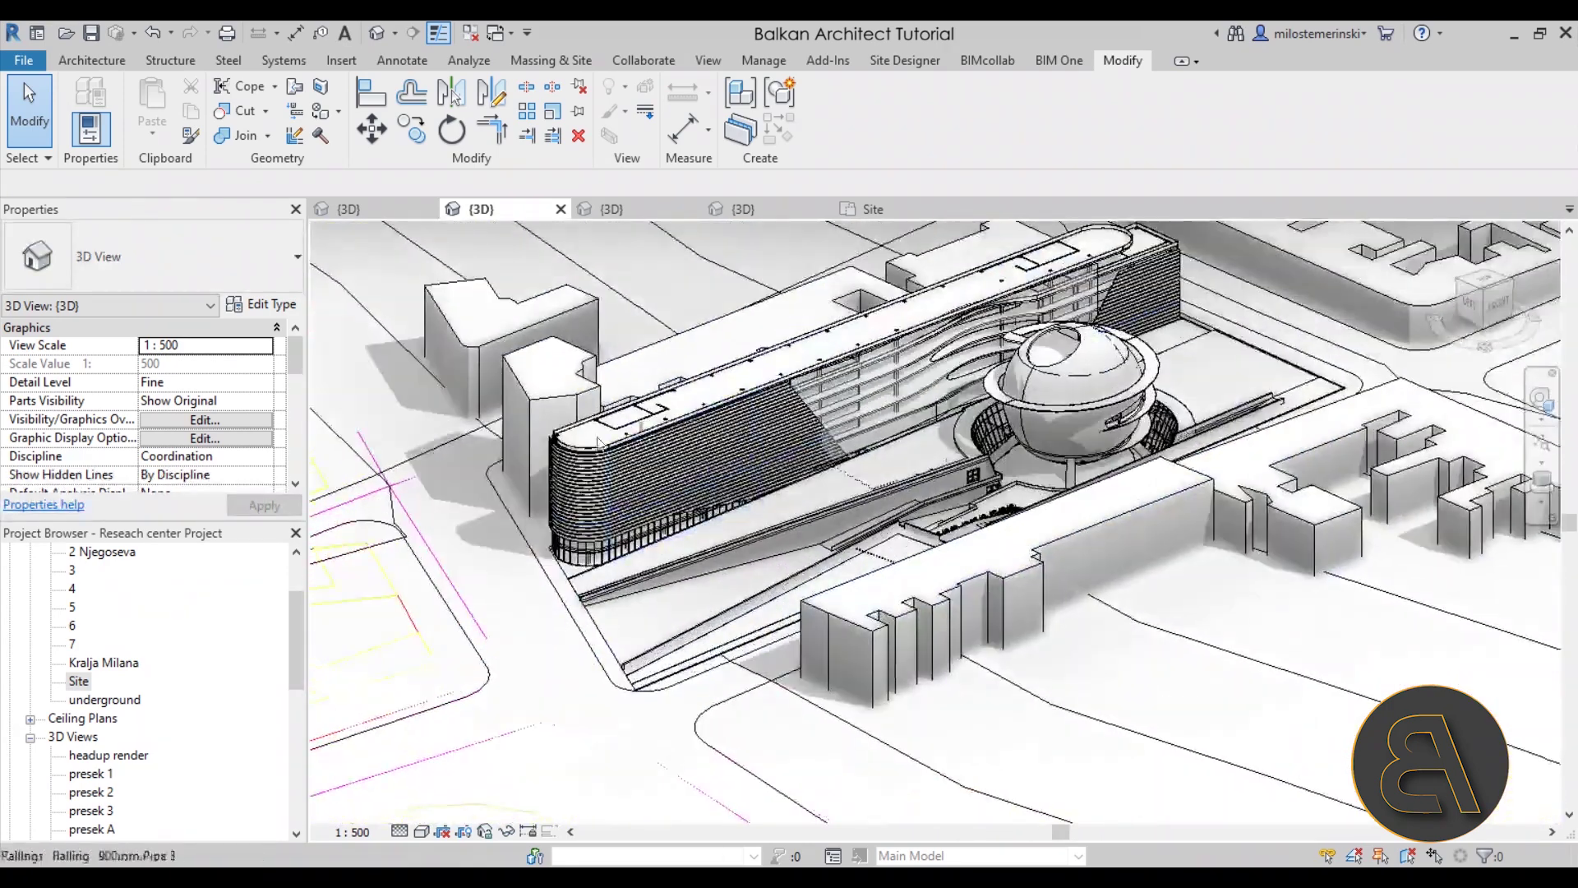
Compare the topography project's 3D view with the research center, selecting the in-place context buildings there
left_click(392, 213)
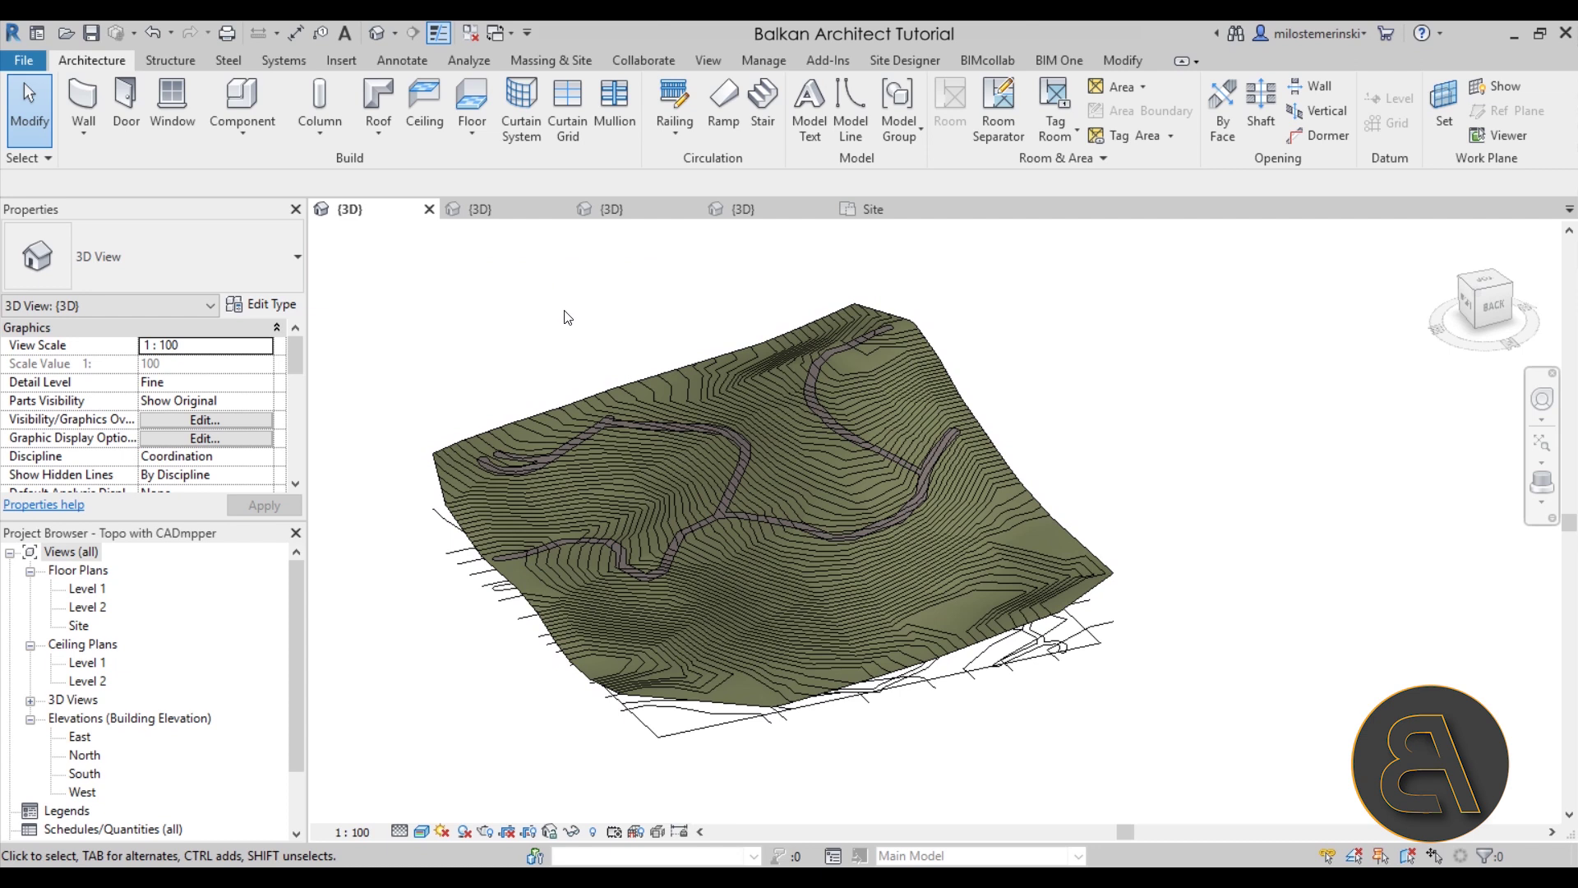
left_click(497, 213)
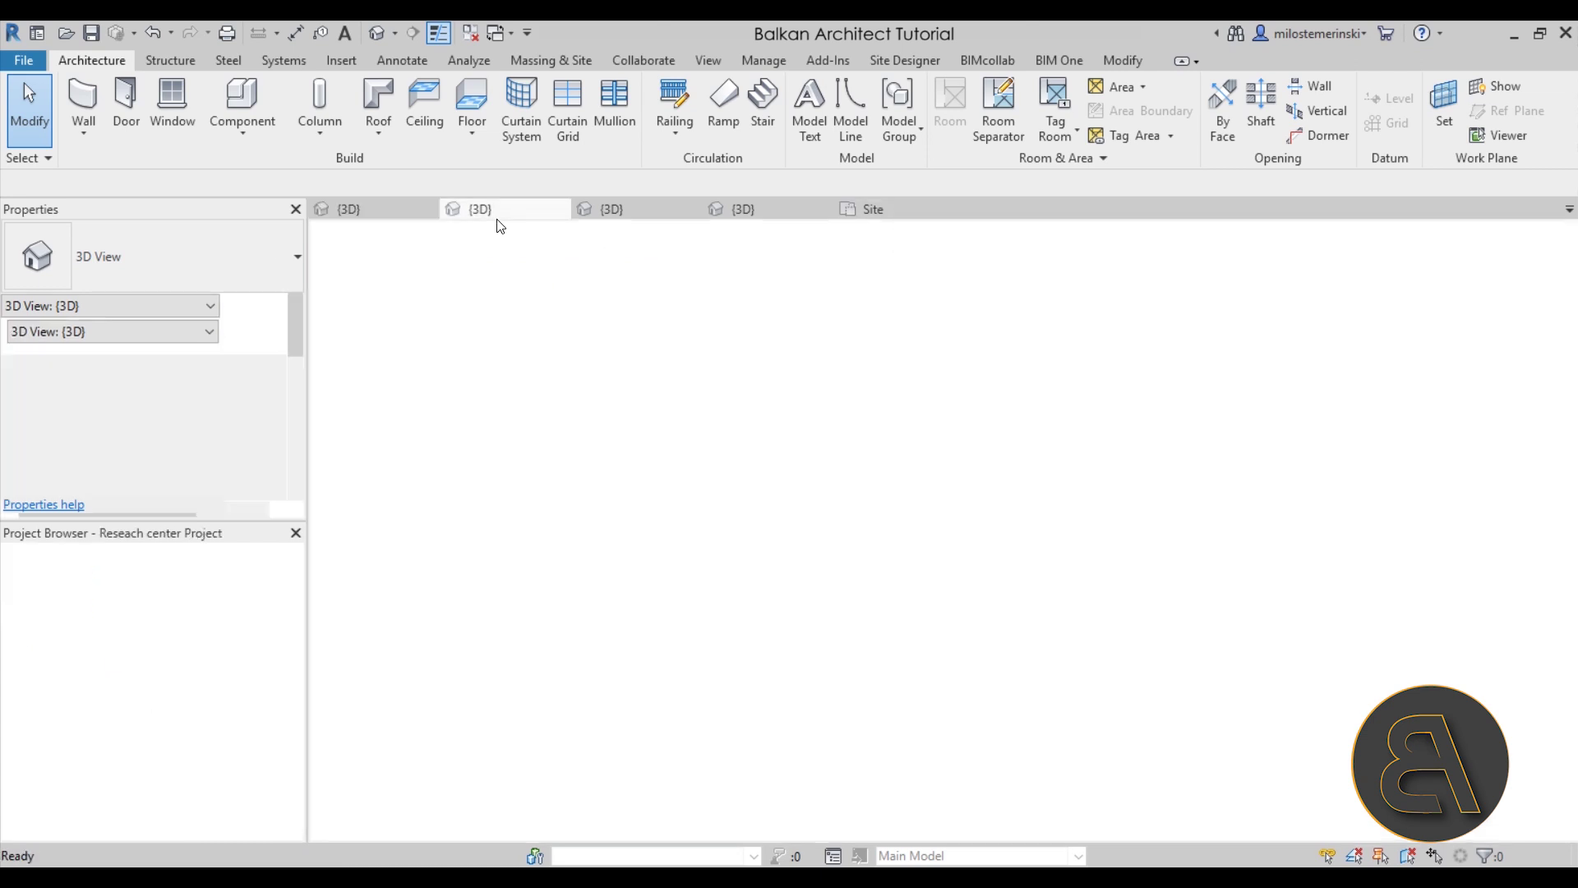
left_click(959, 590)
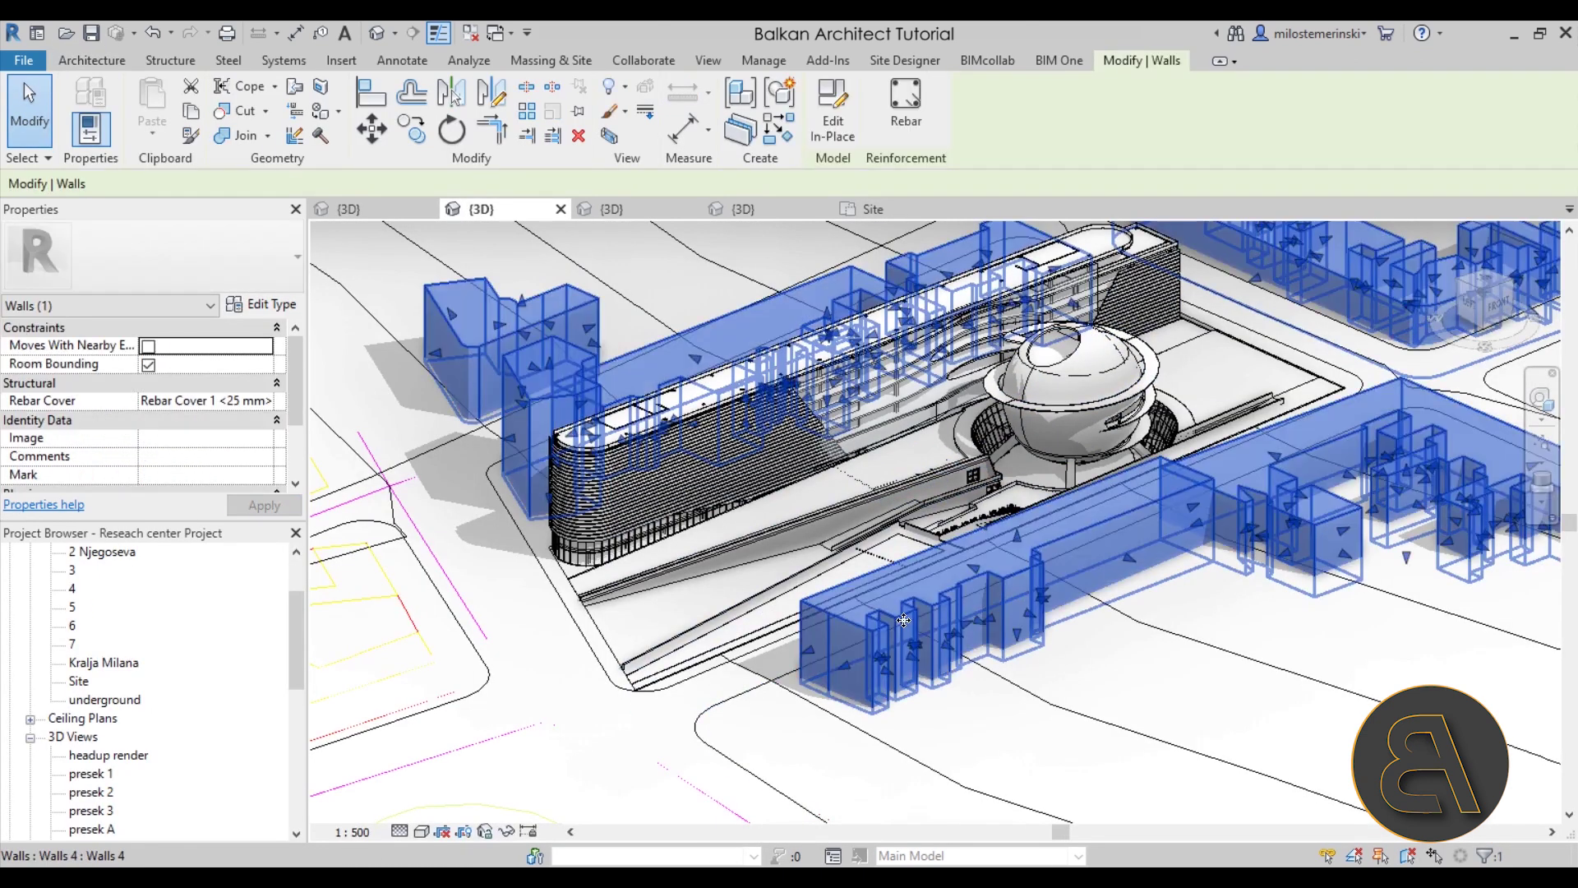
middle_click_drag(469, 399, 443, 426)
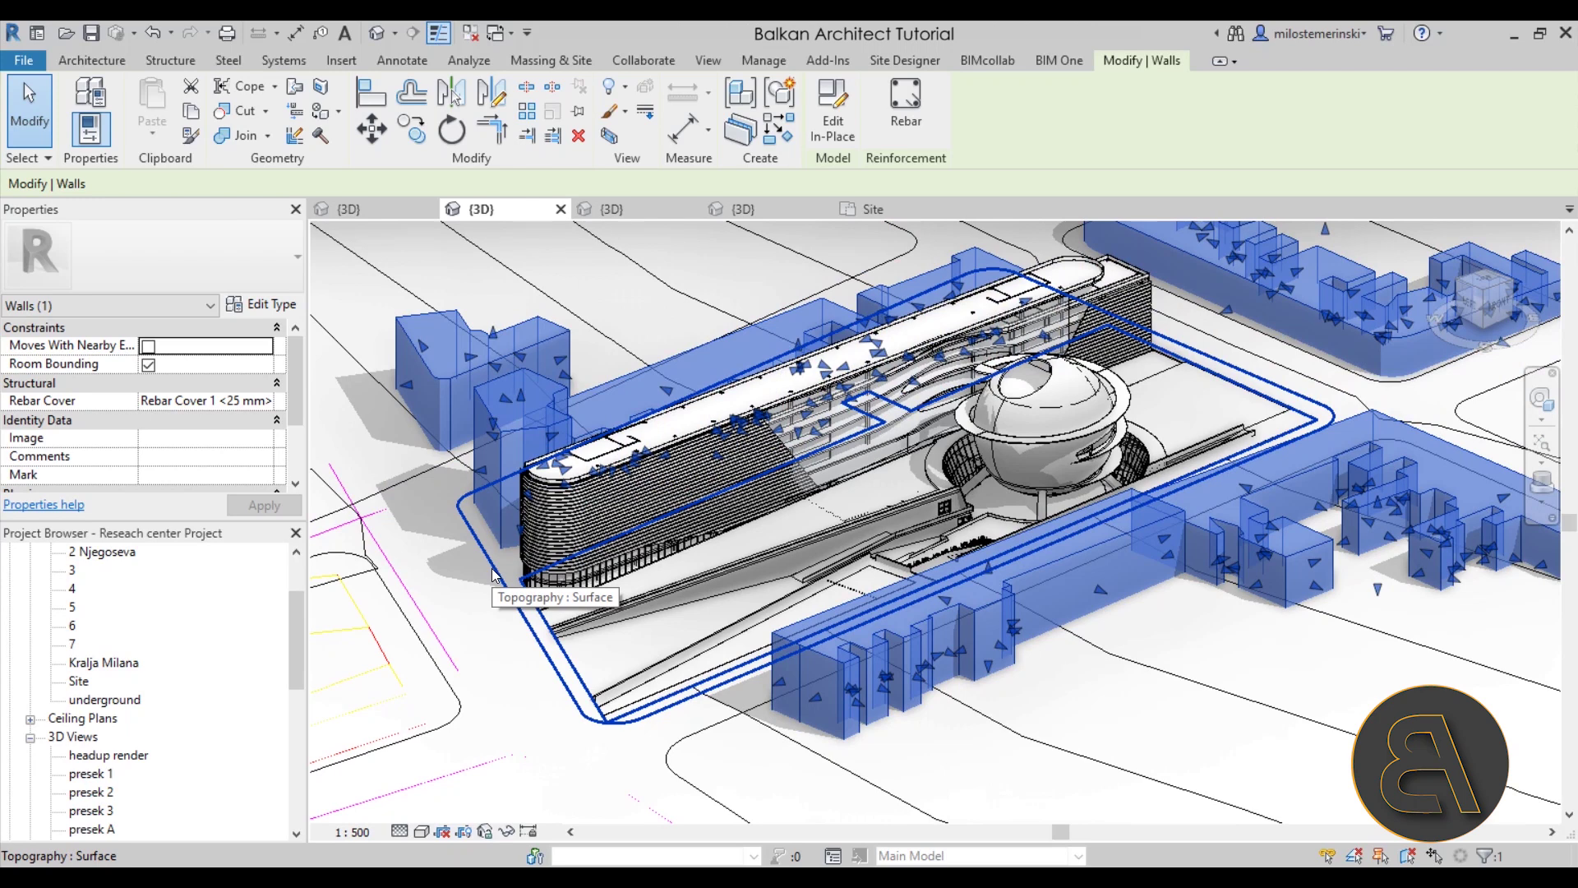
Switch to the jazz center project's 3D view and examine the small houses modeled with walls, roofs, windows and doors
left_click(625, 204)
scroll(866, 496, "down", 3)
scroll(773, 744, "up", 8)
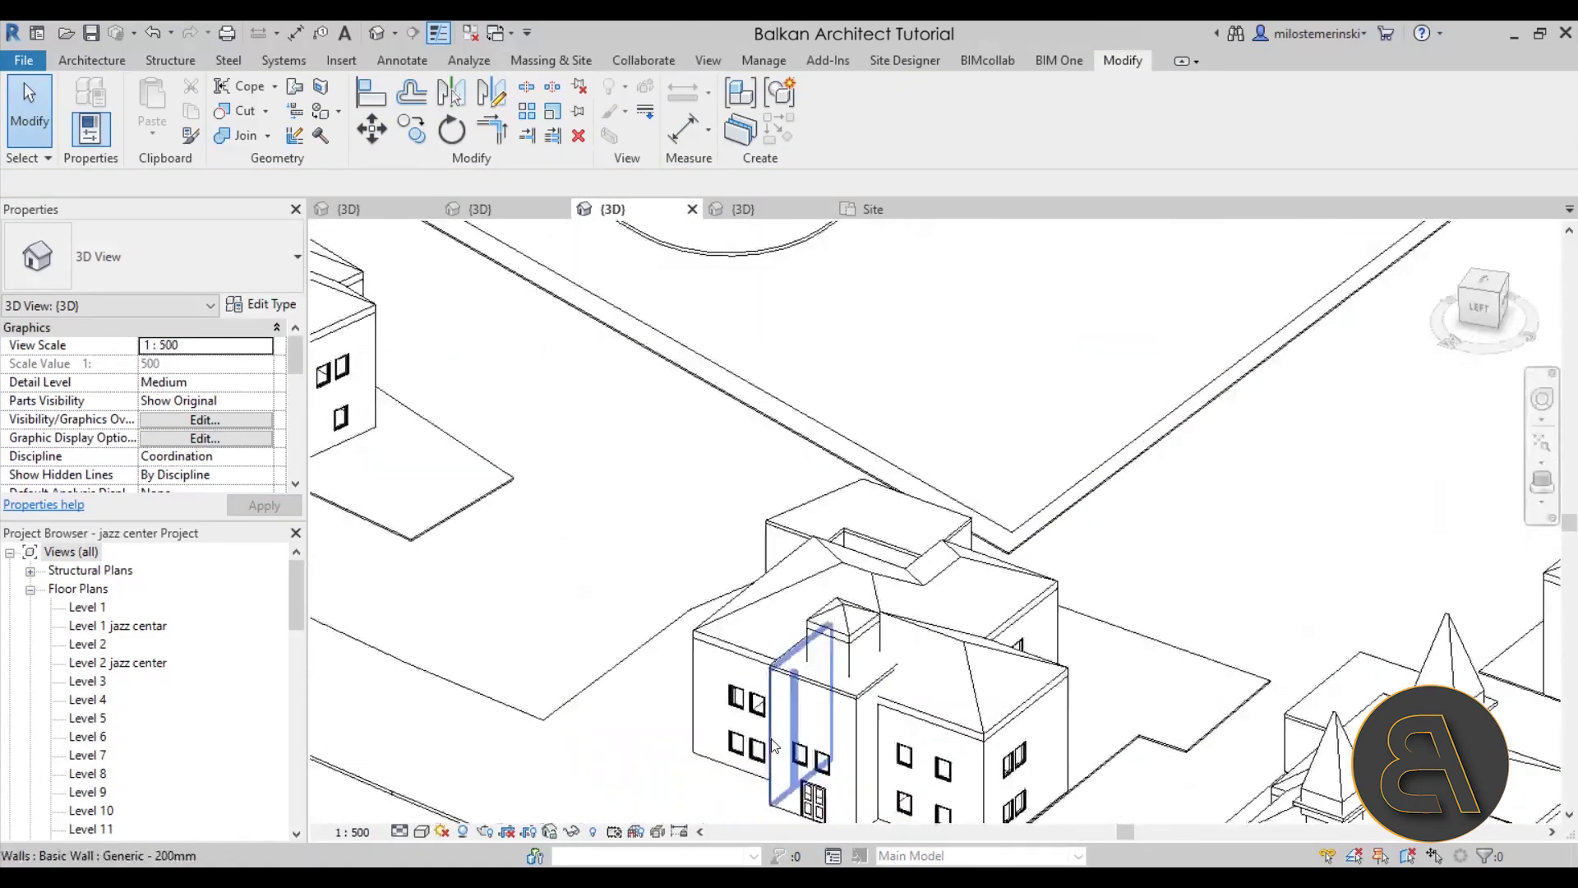
scroll(773, 744, "down", 2)
scroll(677, 676, "down", 3)
mouse_move(552, 661)
middle_mouse_down()
mouse_move(644, 666)
mouse_move(730, 715)
middle_mouse_up()
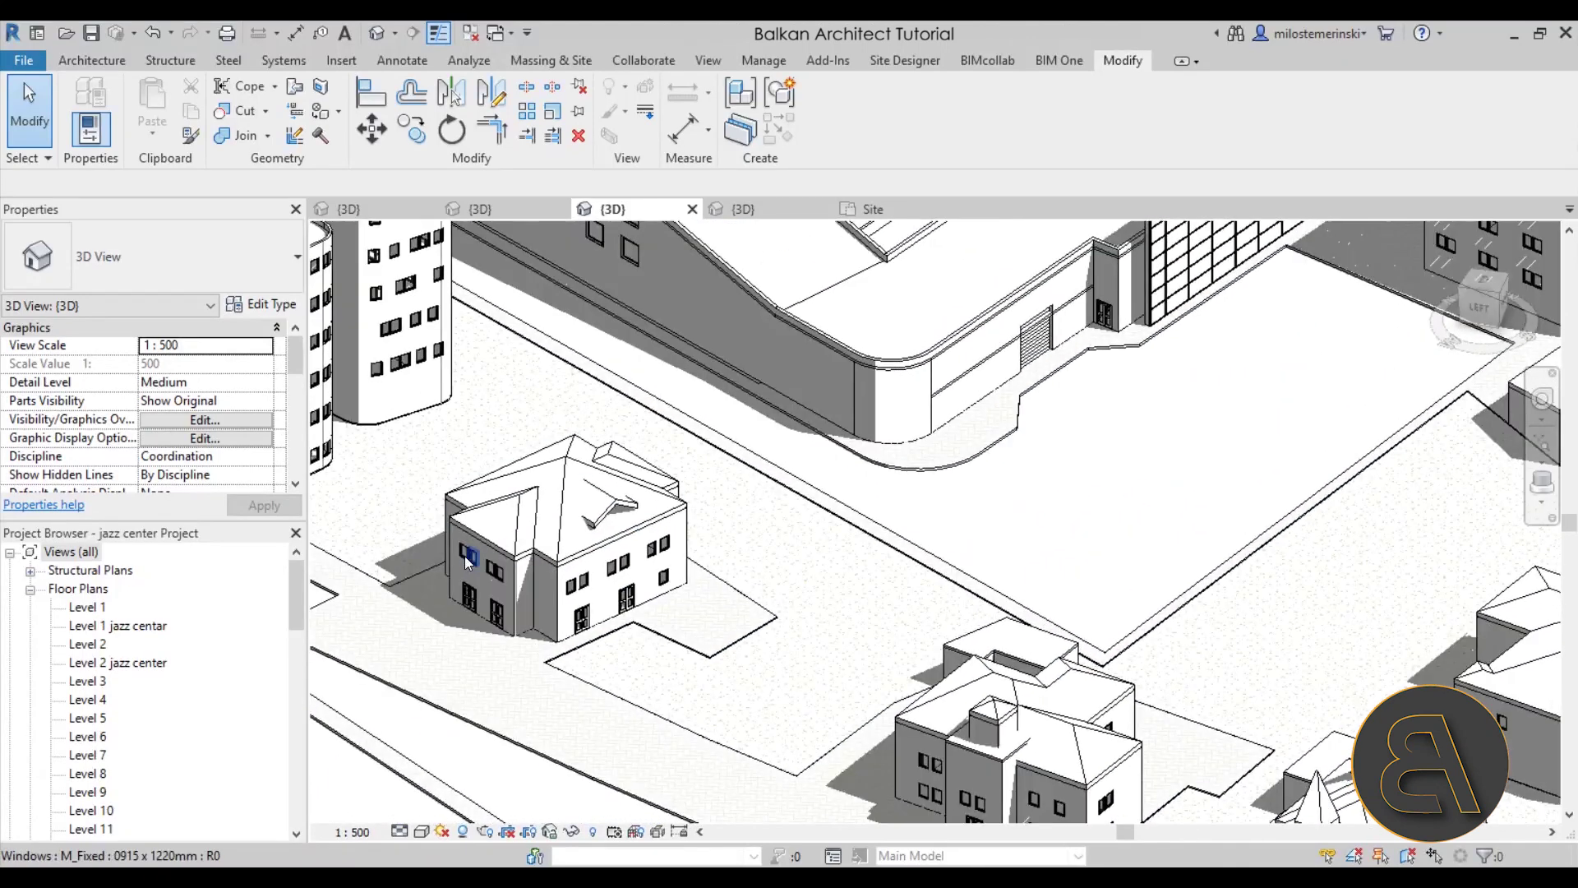
scroll(476, 624, "down", 2)
middle_click_drag(486, 640, 458, 701)
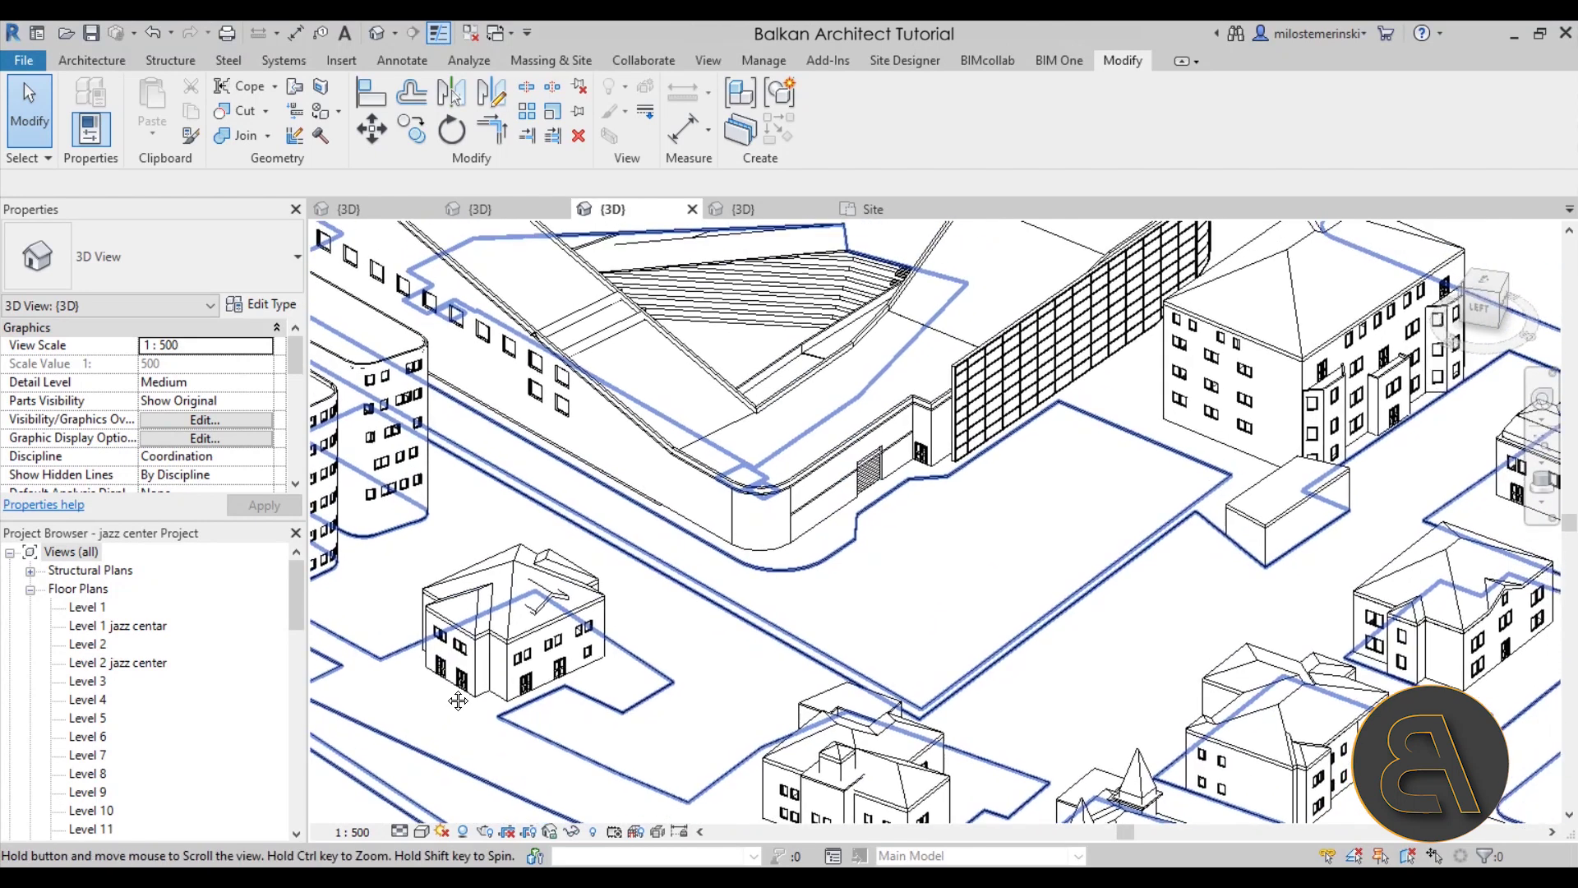
scroll(856, 592, "down", 1)
Examine the detailed church beside the jazz center and the simpler massing of the surrounding city blocks
middle_click_drag(856, 592, 679, 704)
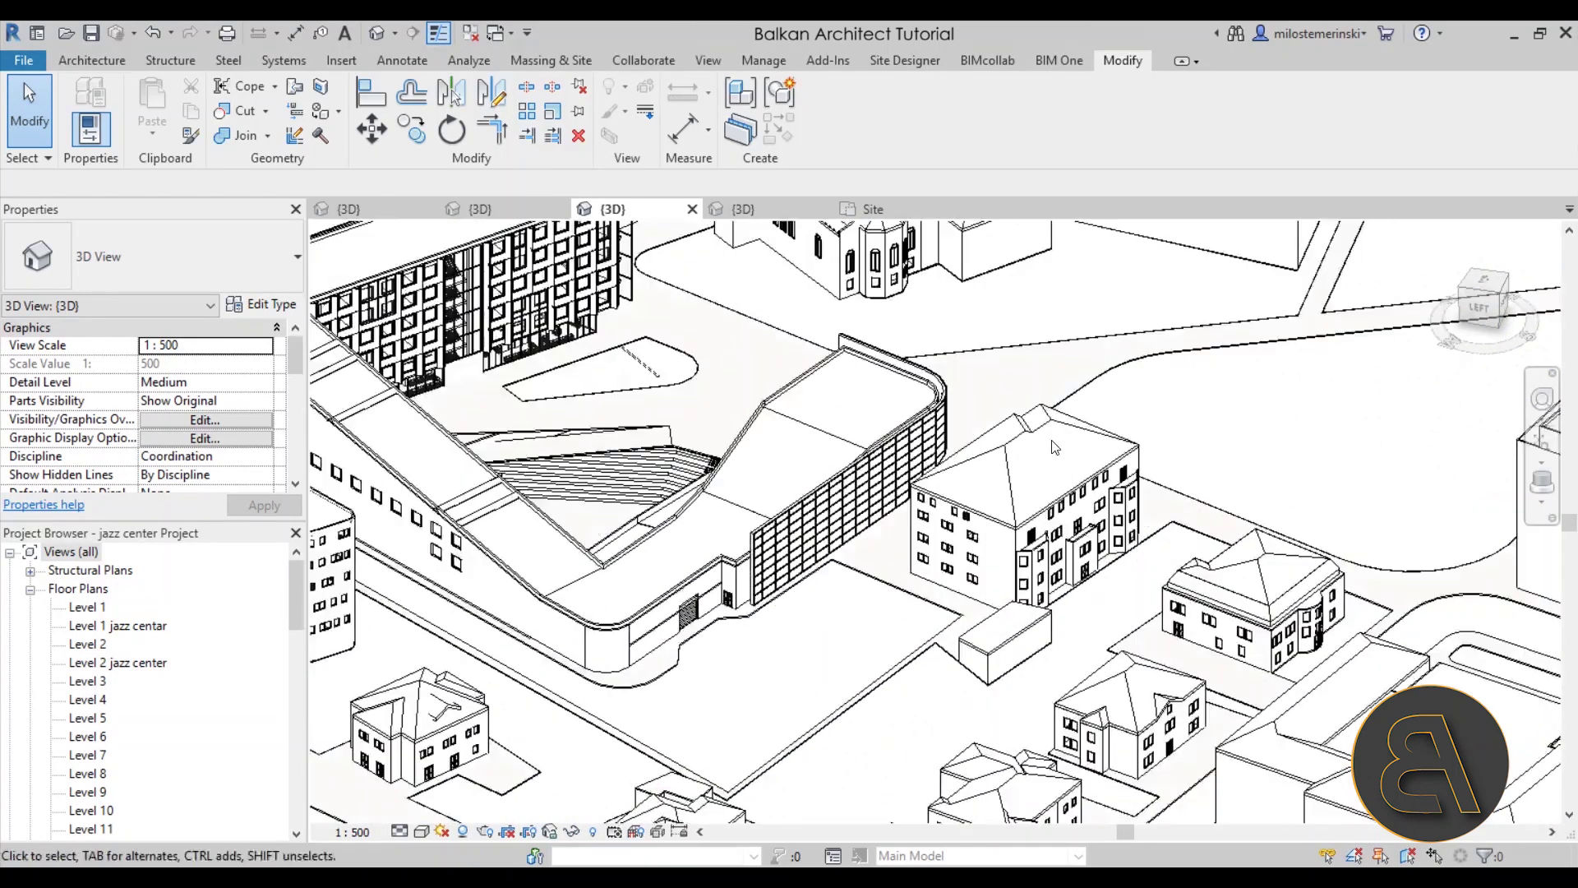
middle_click_drag(1052, 441, 997, 591)
scroll(781, 426, "up", 2)
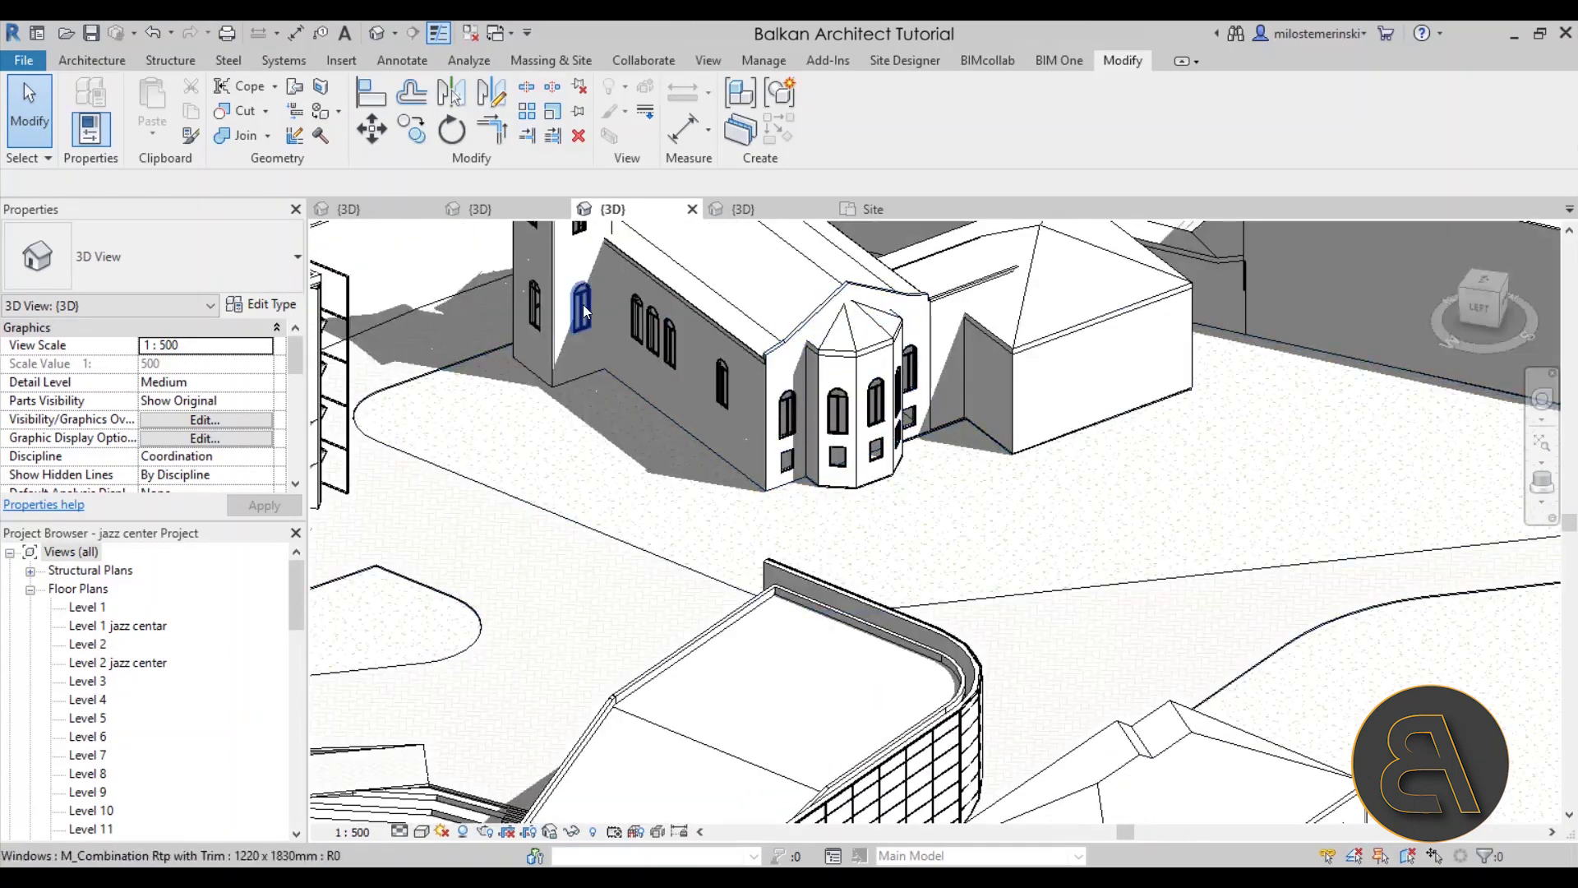
middle_click_drag(584, 304, 599, 478)
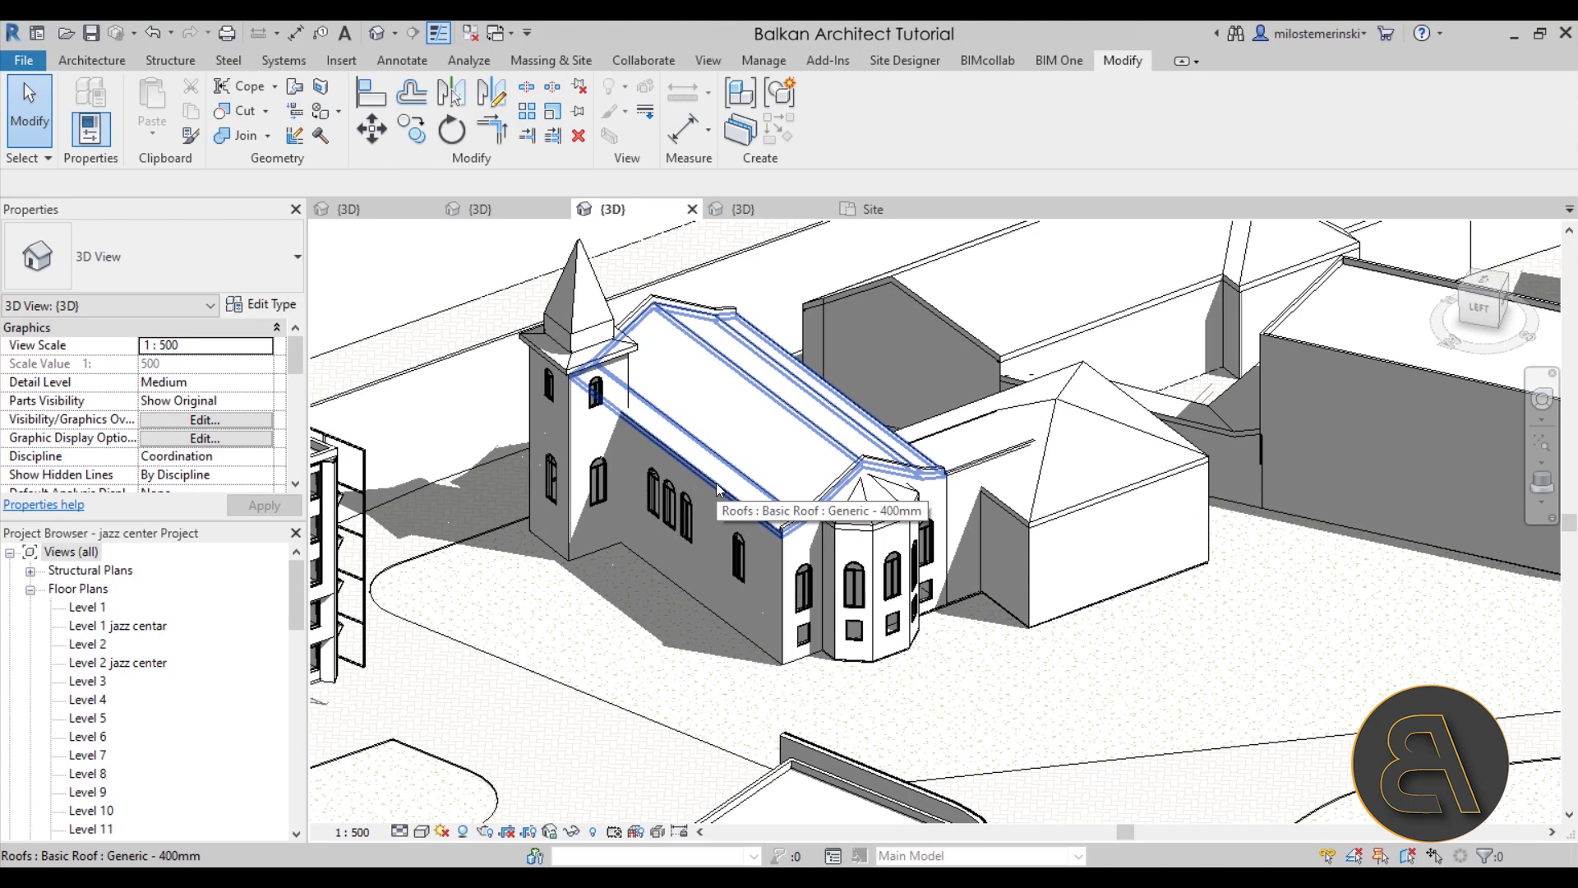
scroll(825, 546, "down", 3)
middle_click_drag(813, 614, 771, 452)
scroll(775, 518, "down", 3)
middle_click_drag(936, 467, 964, 455)
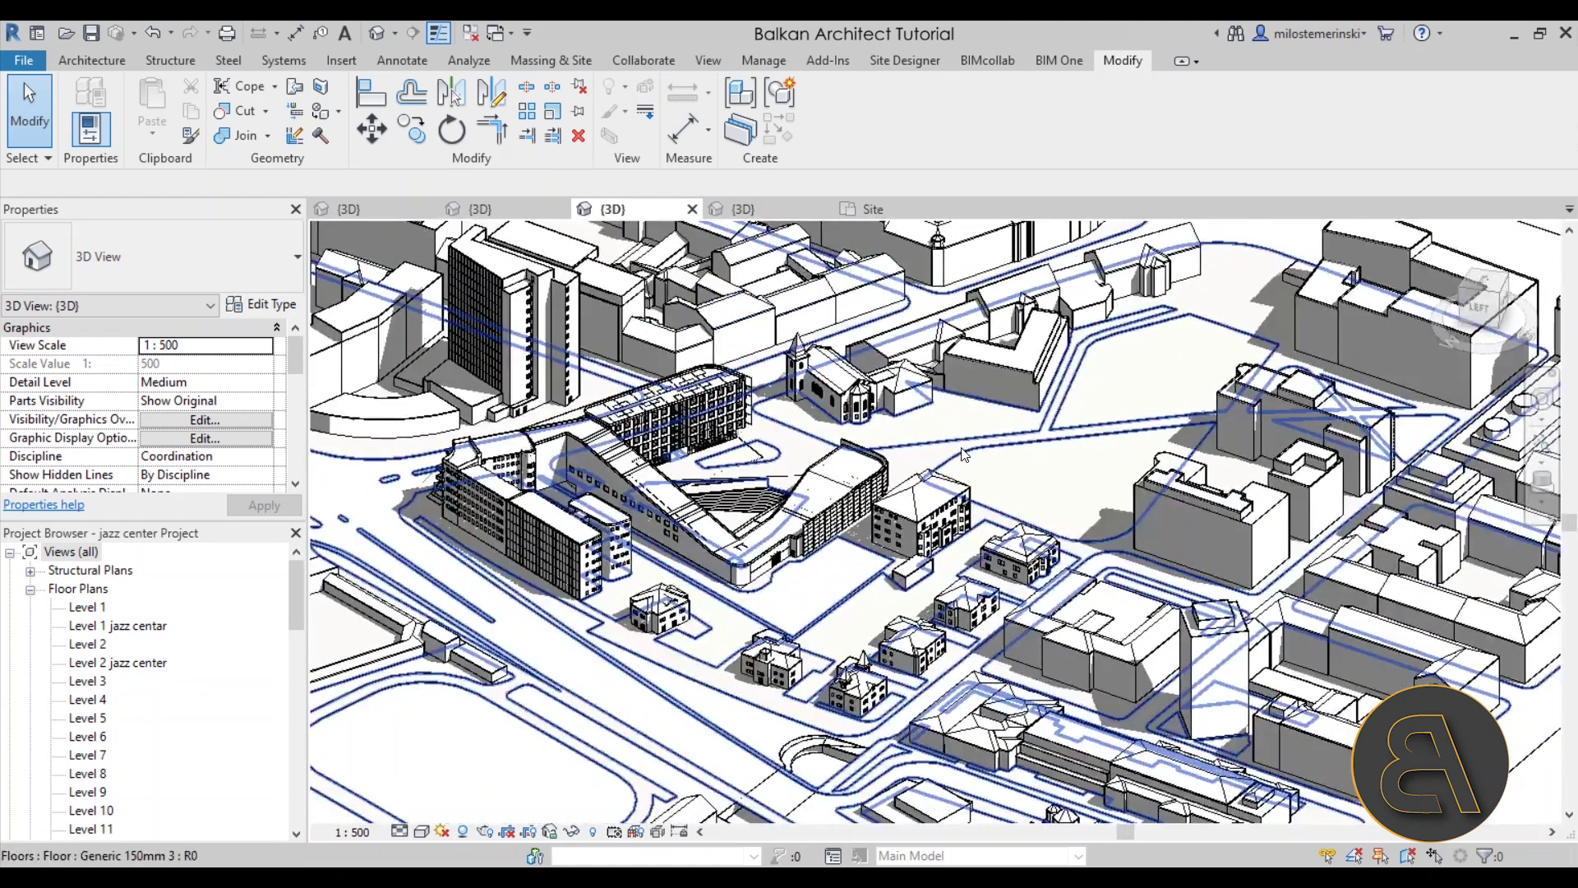